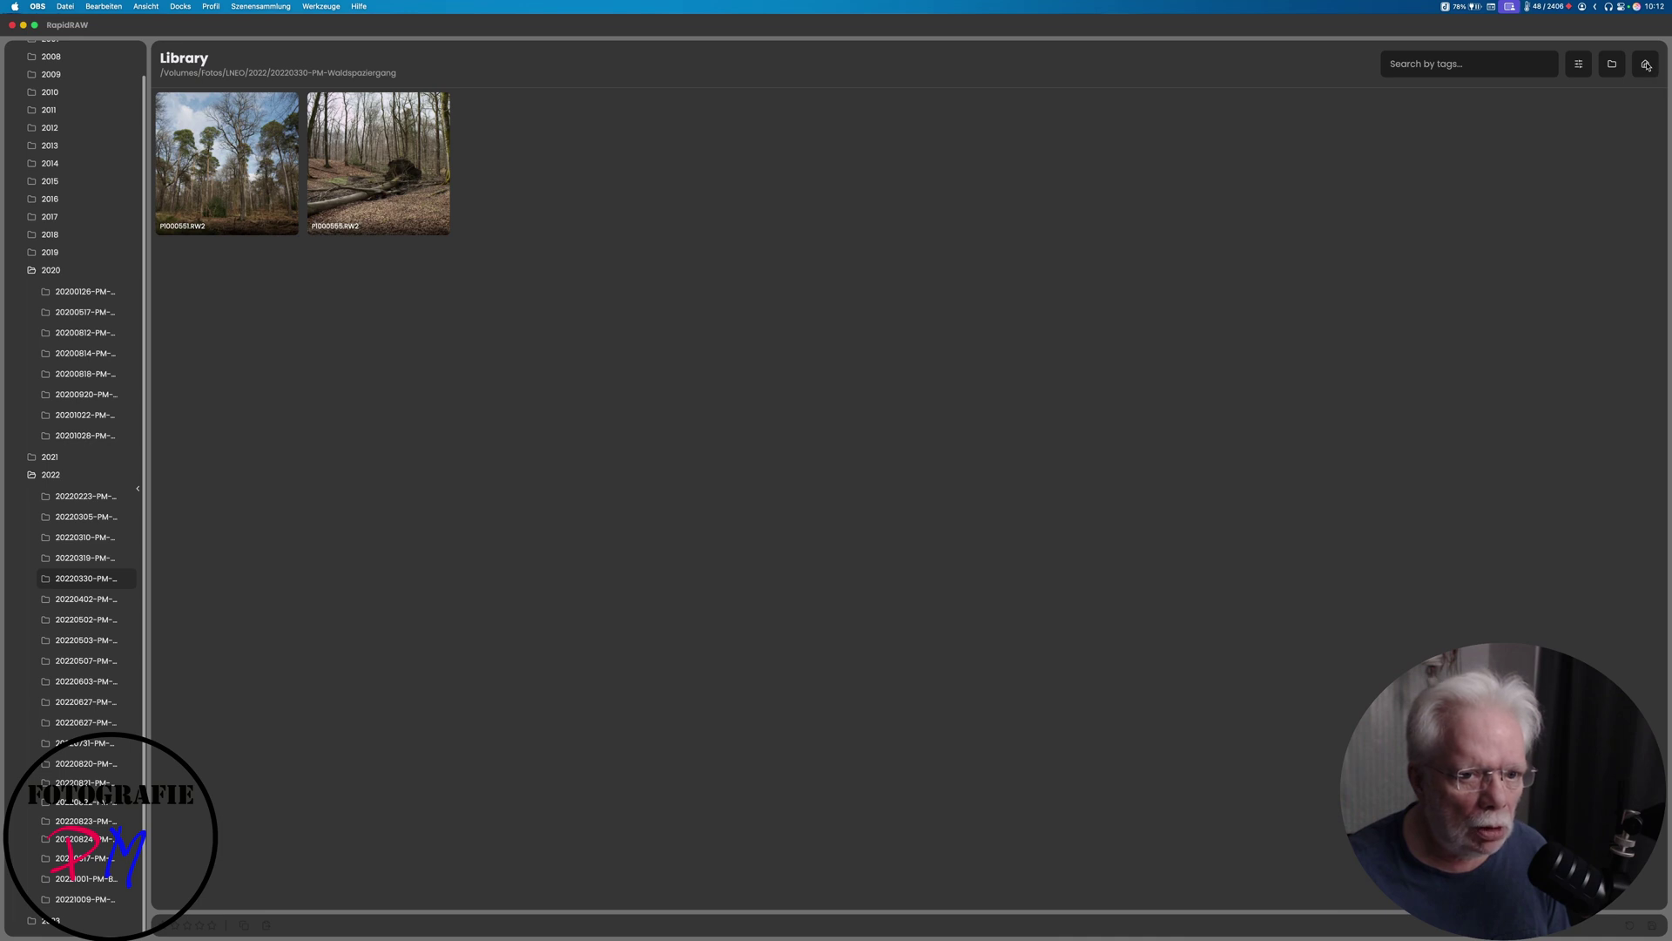
Leave the Library with the home button and return to RapidRAW's welcome screen
{"action": "left_click", "coordinate": [1646, 64]}
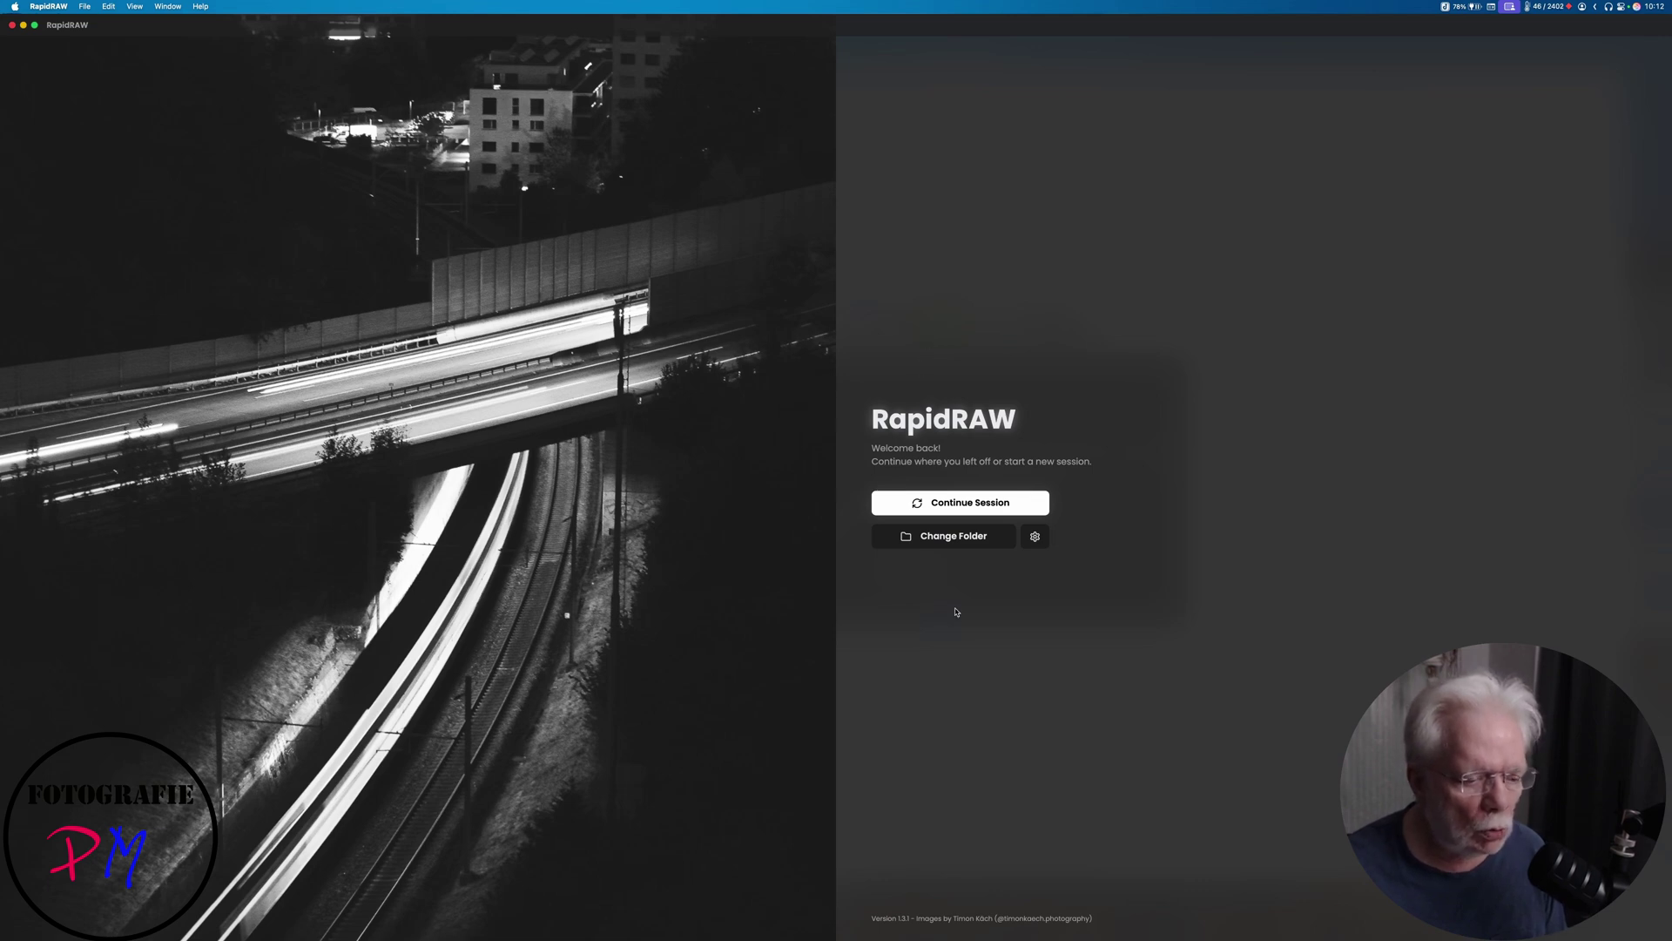
Browse the app settings, then continue the session in the 20220330-PM-Waldspaziergang library
{"action": "left_click", "coordinate": [1034, 538]}
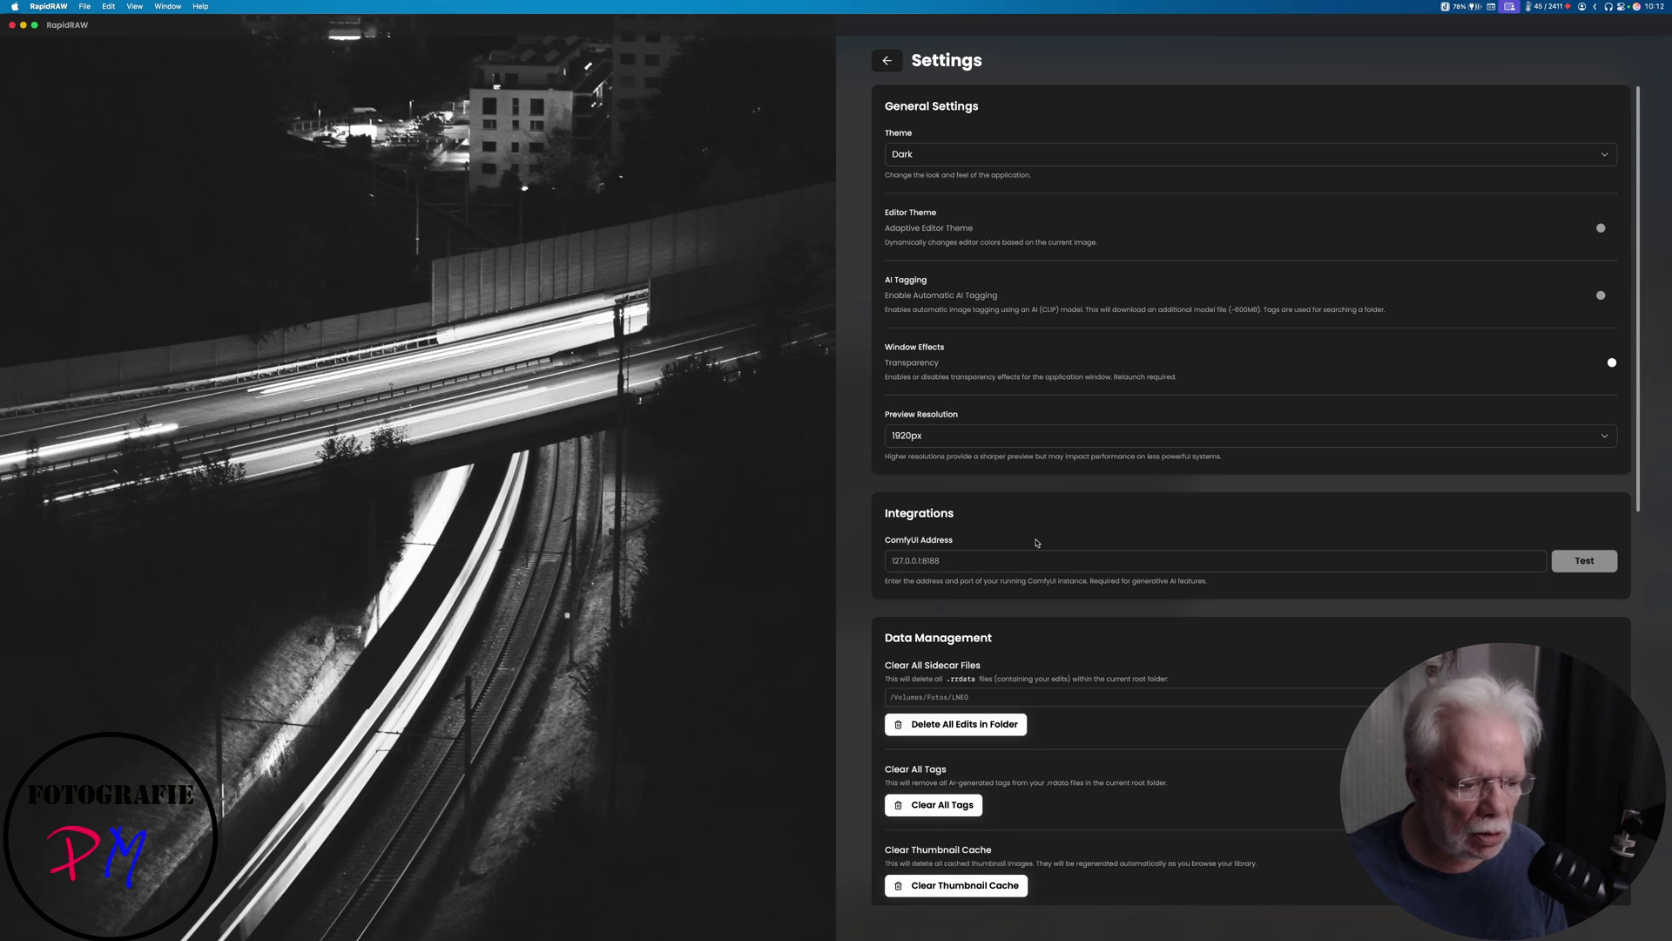
{"action": "scroll", "coordinate": [1152, 655], "scroll_direction": "down", "scroll_amount": 6}
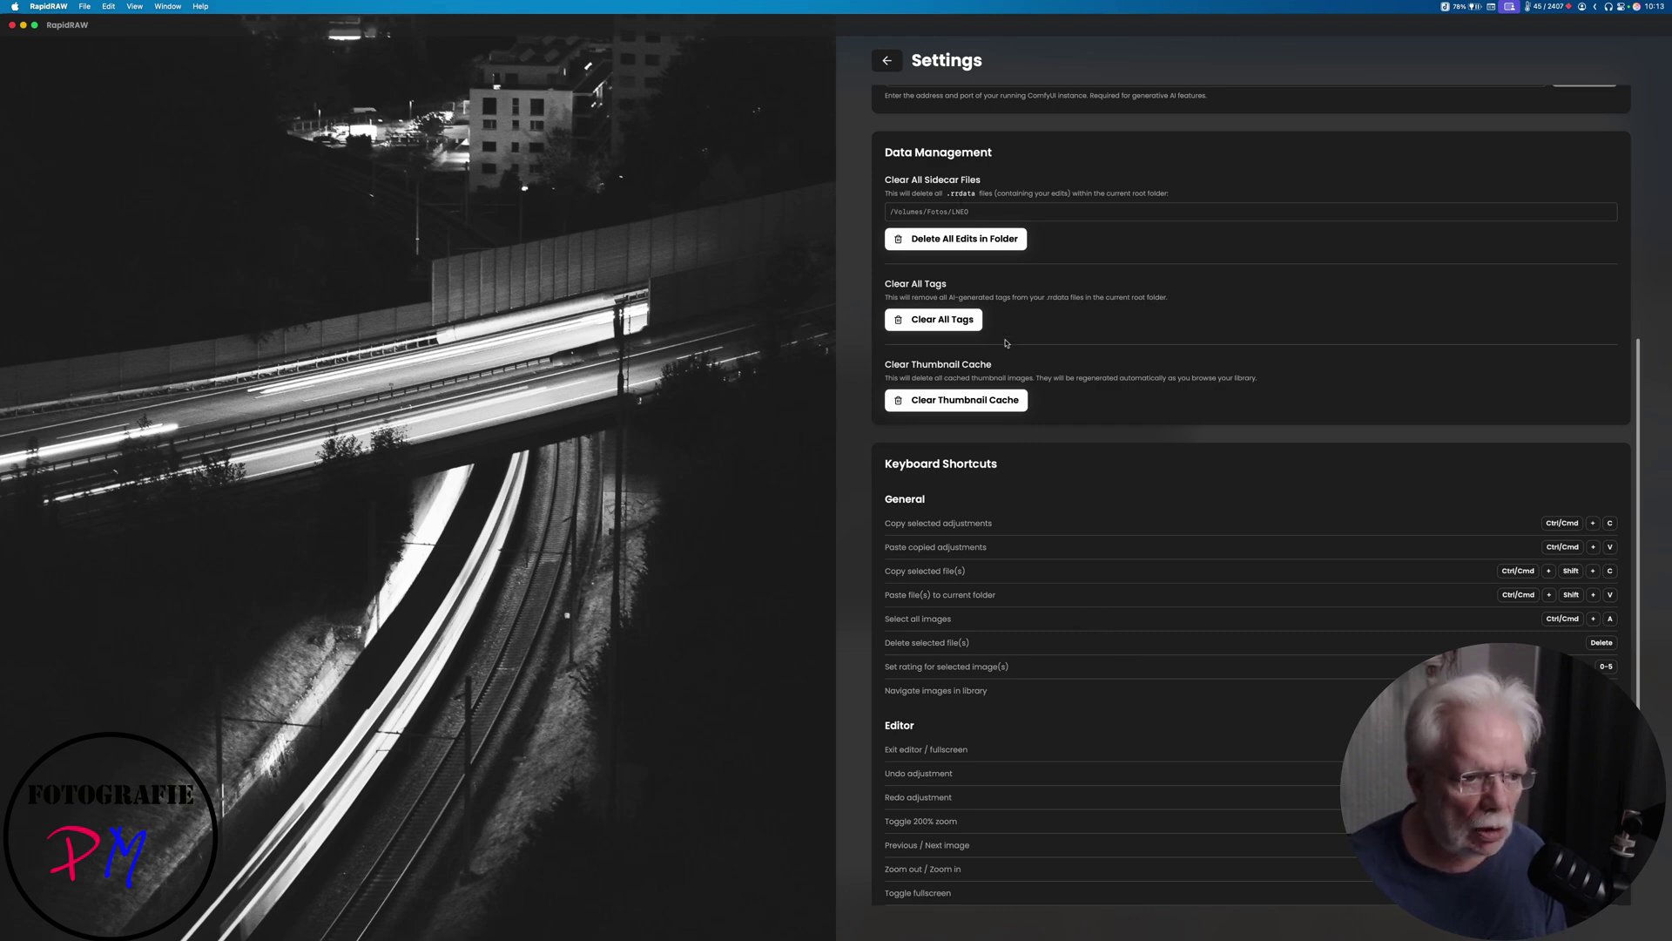
{"action": "left_click", "coordinate": [886, 61]}
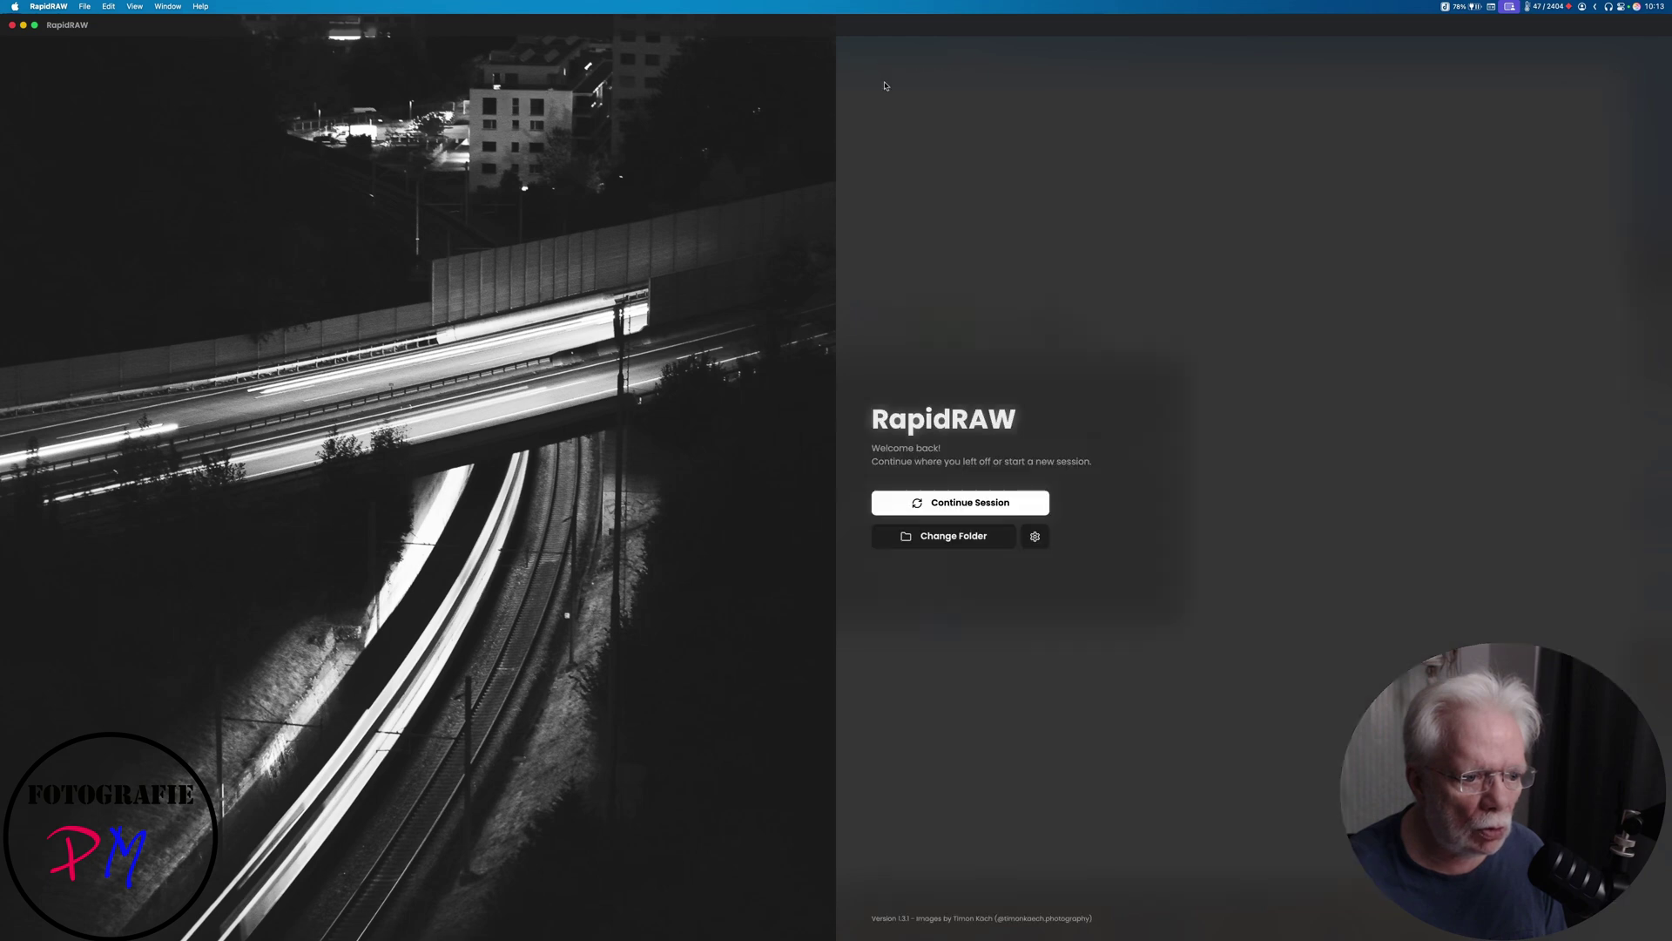
{"action": "left_click", "coordinate": [950, 501]}
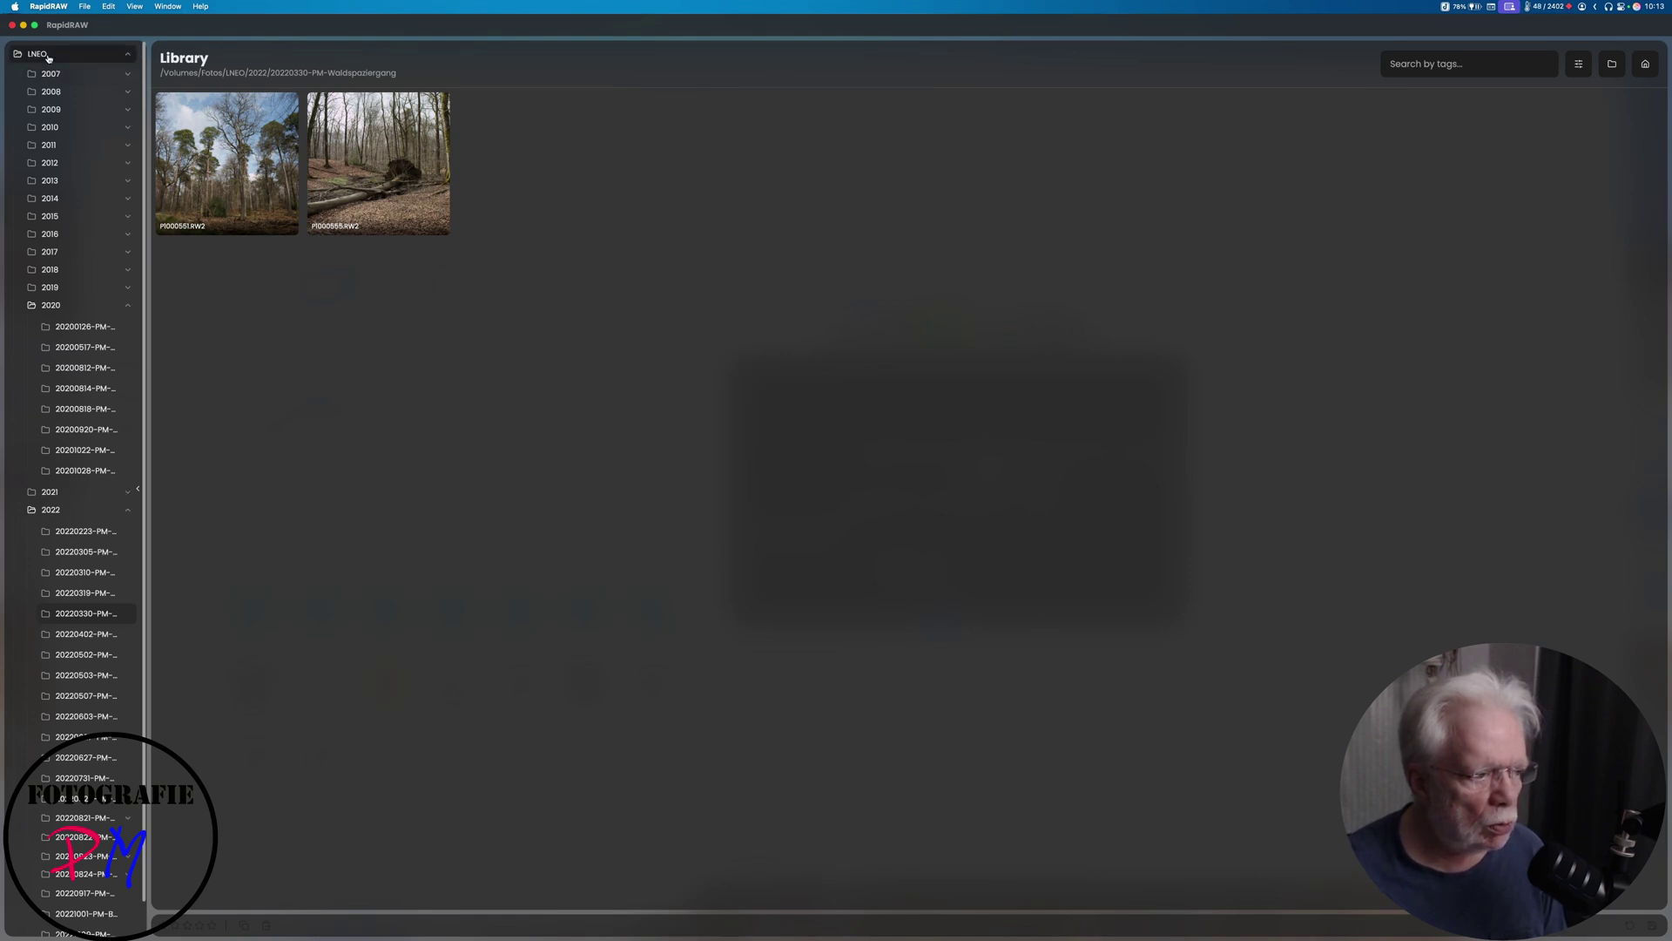
{"action": "mouse_move", "coordinate": [774, 938]}
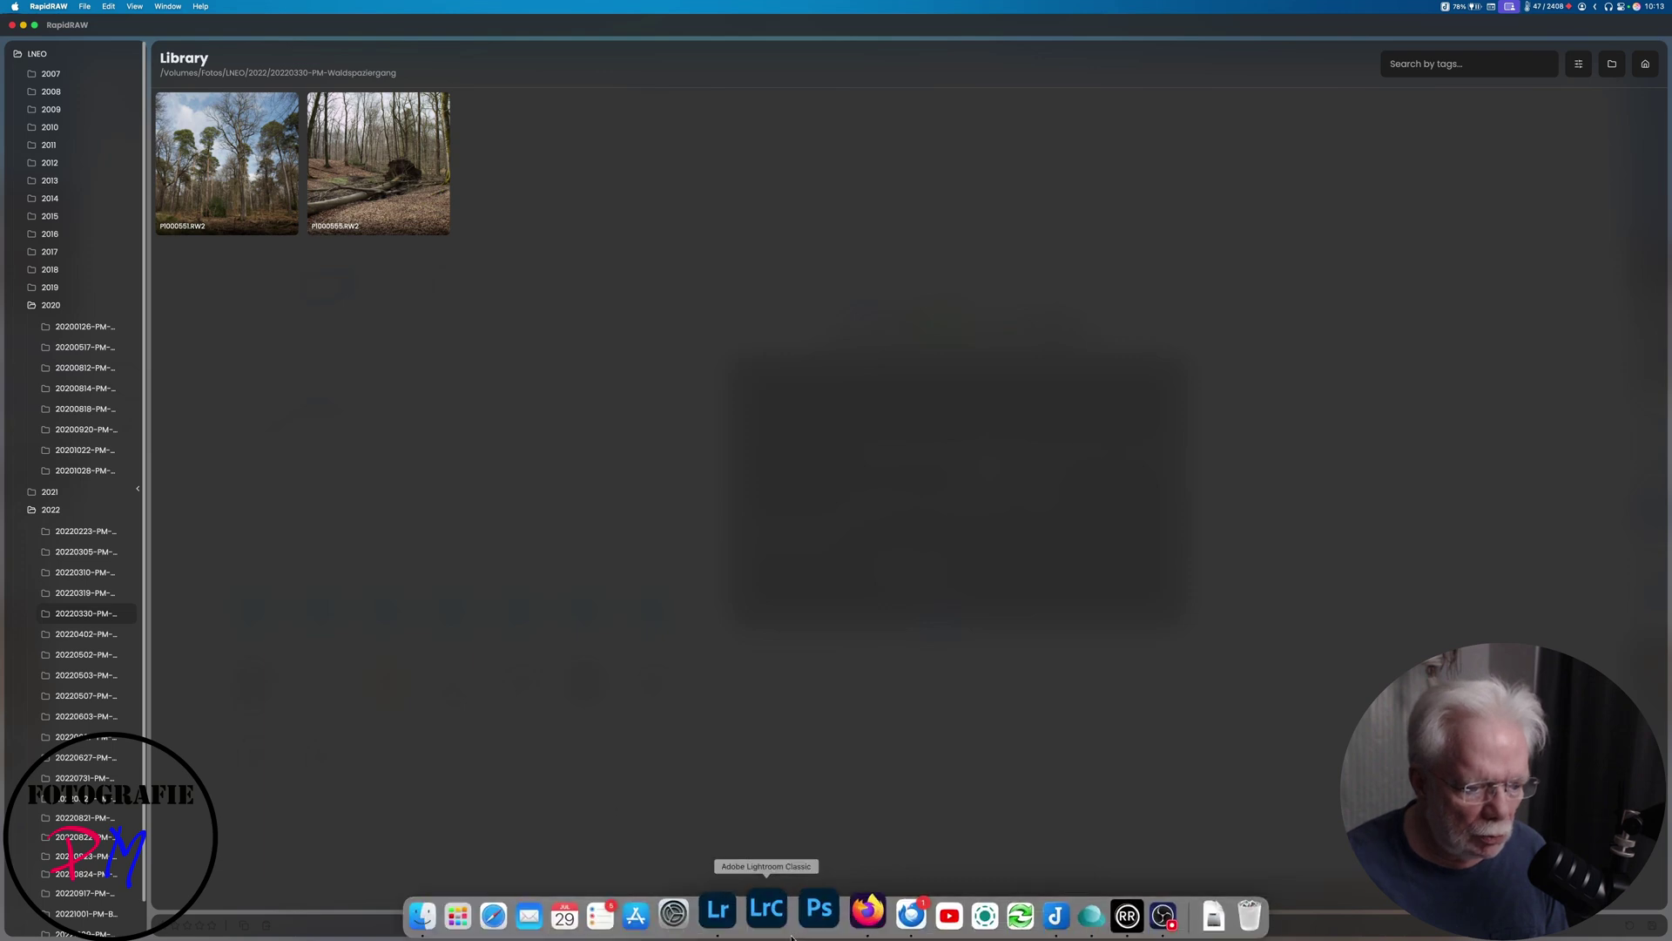
{"action": "left_click", "coordinate": [736, 919]}
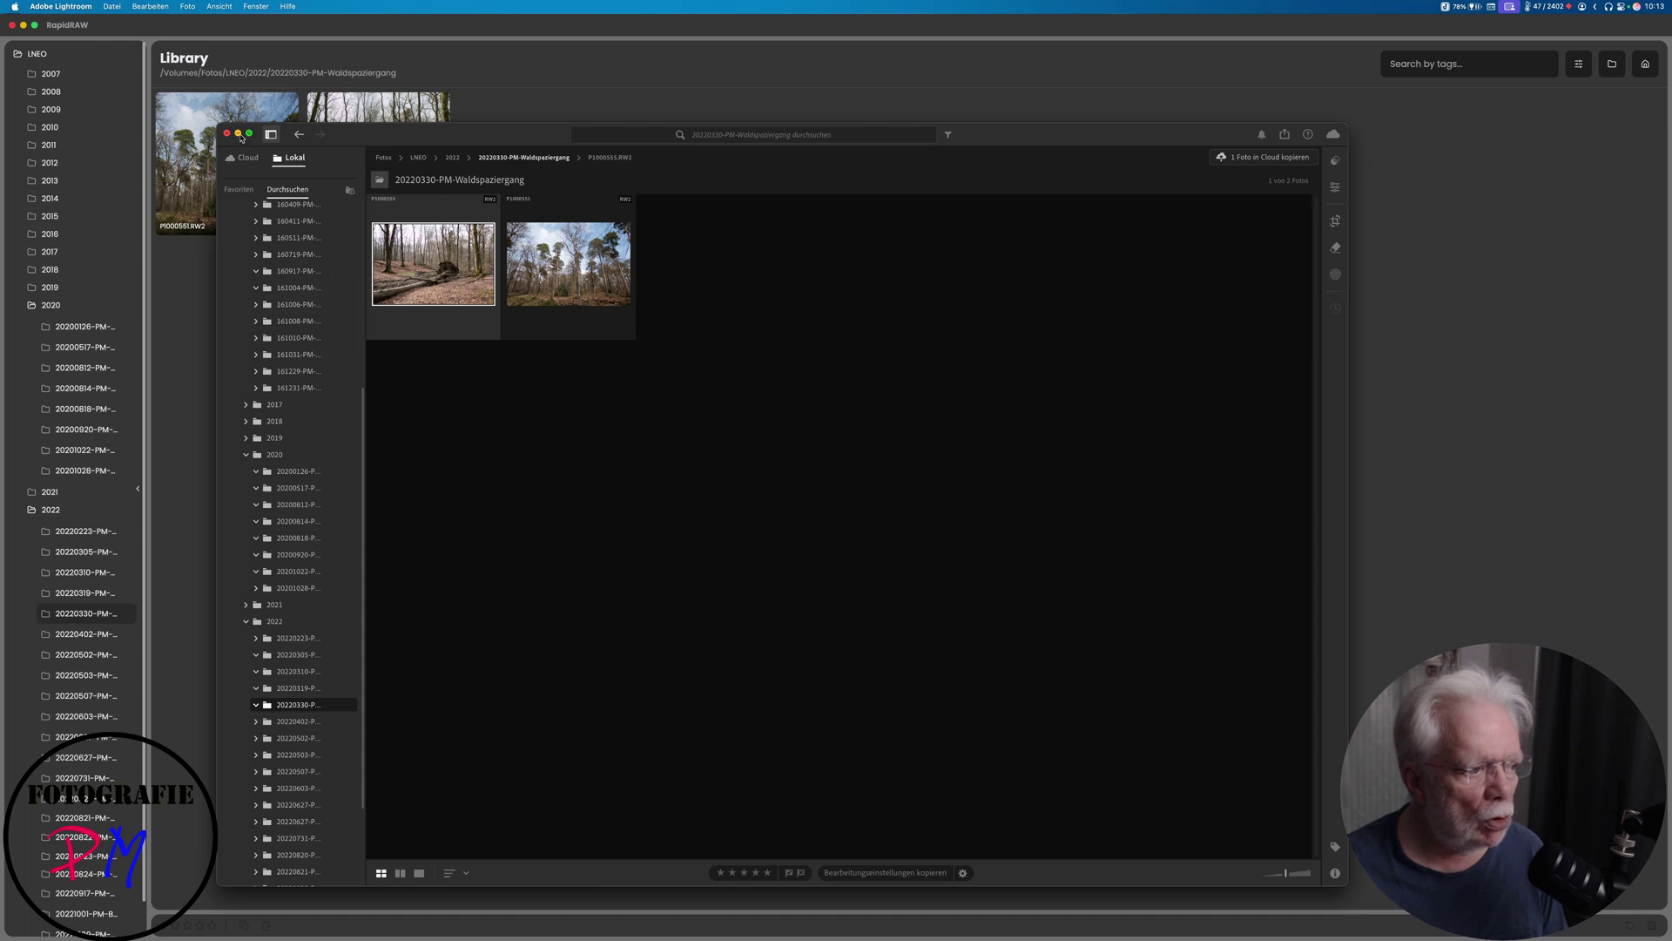
{"action": "left_click", "coordinate": [238, 134]}
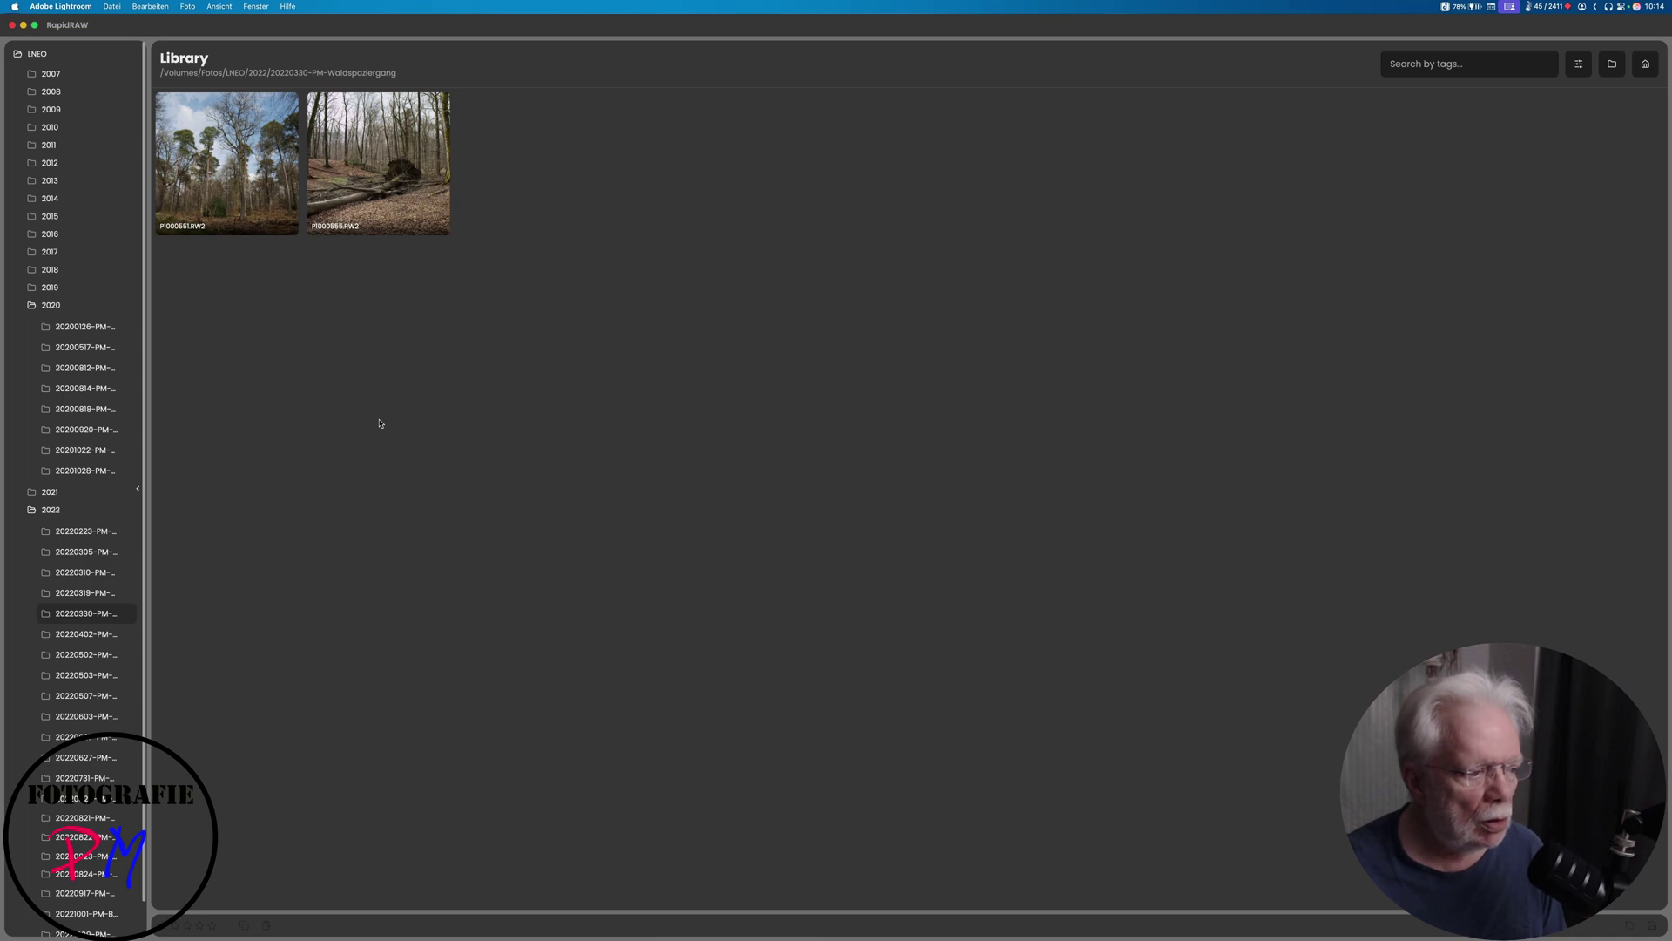
Open P1000551.RW2, apply Auto Adjustments, and set highlights to -18
{"action": "double_click", "coordinate": [226, 166]}
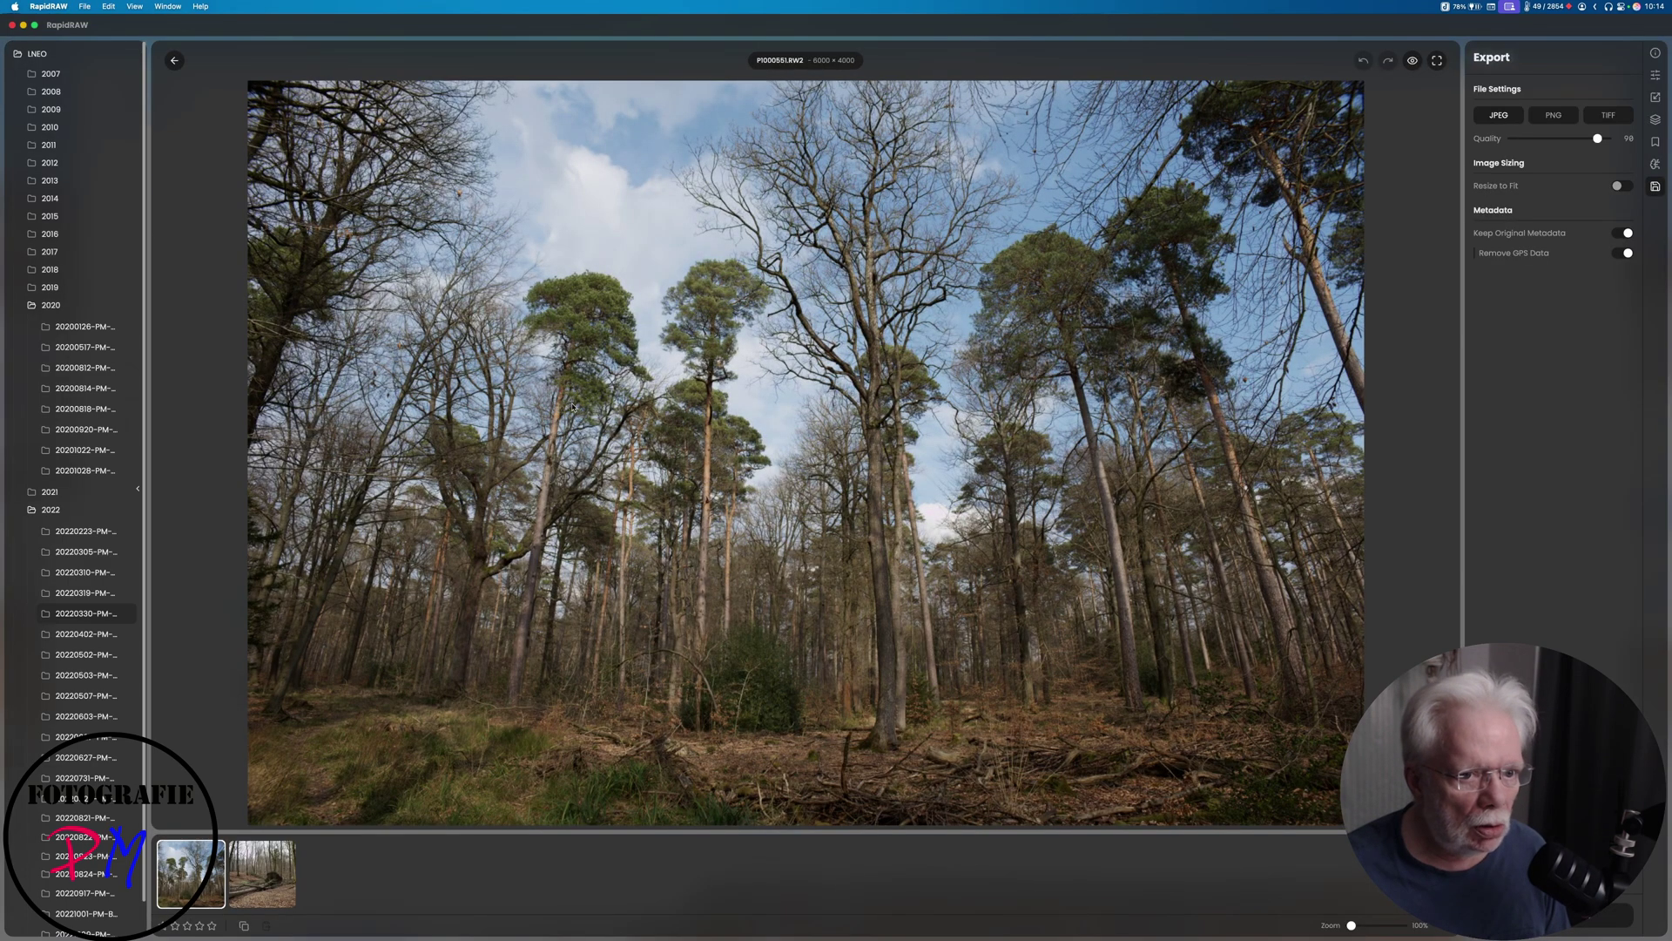
{"action": "left_click", "coordinate": [1656, 75]}
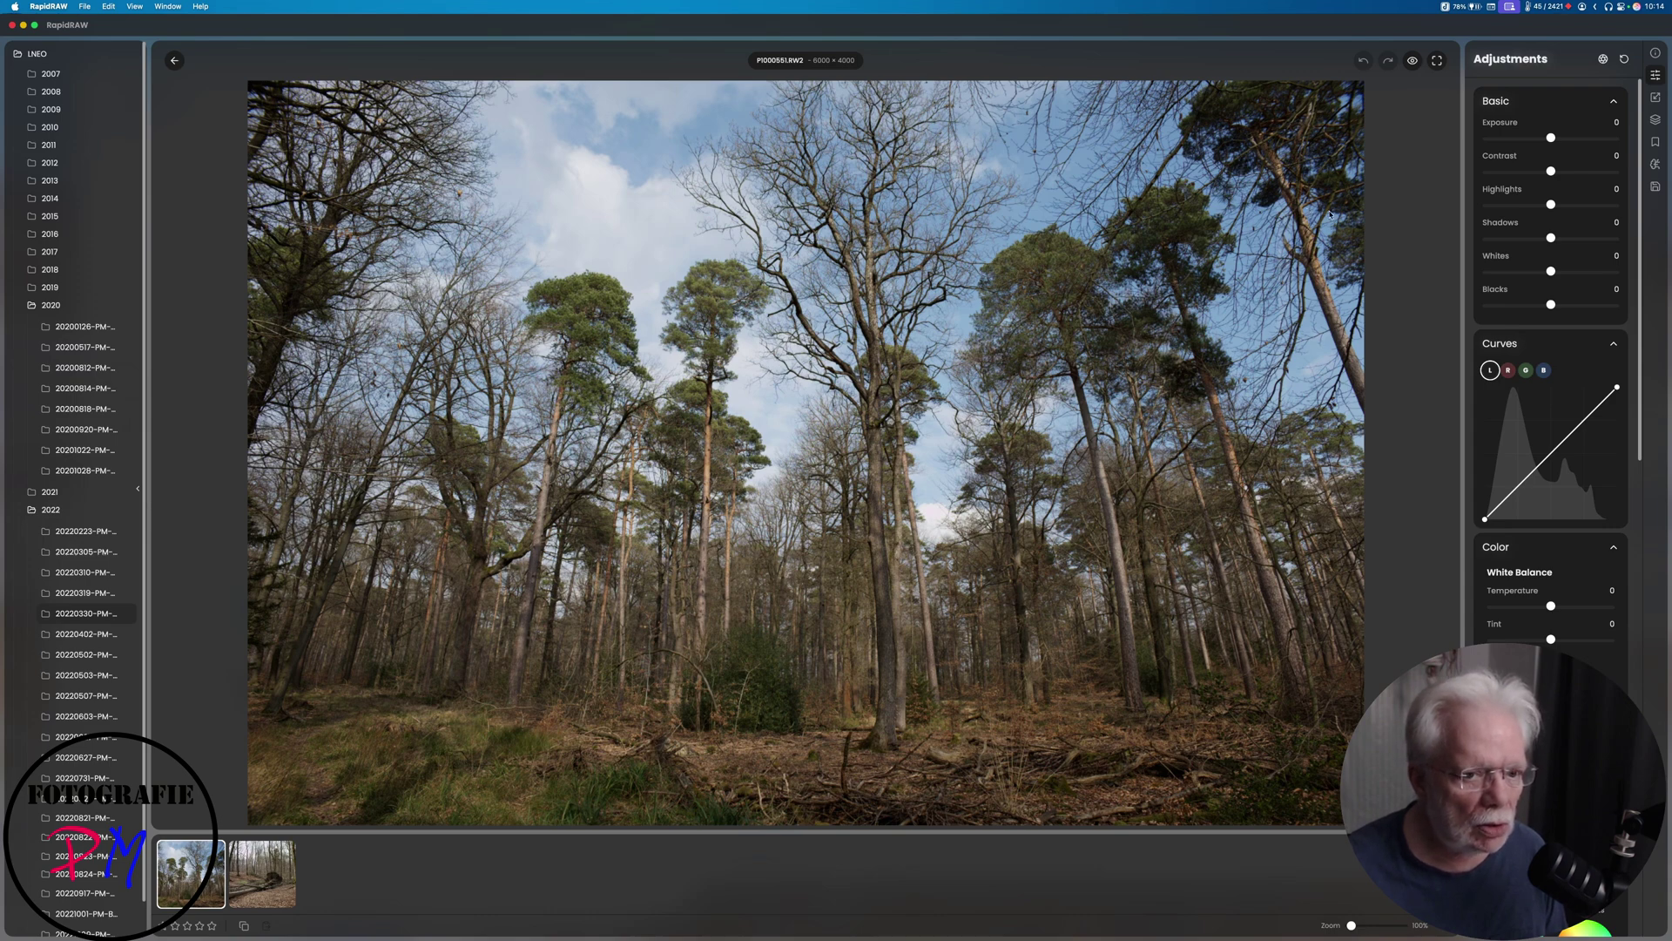
{"action": "mouse_move", "coordinate": [1513, 274]}
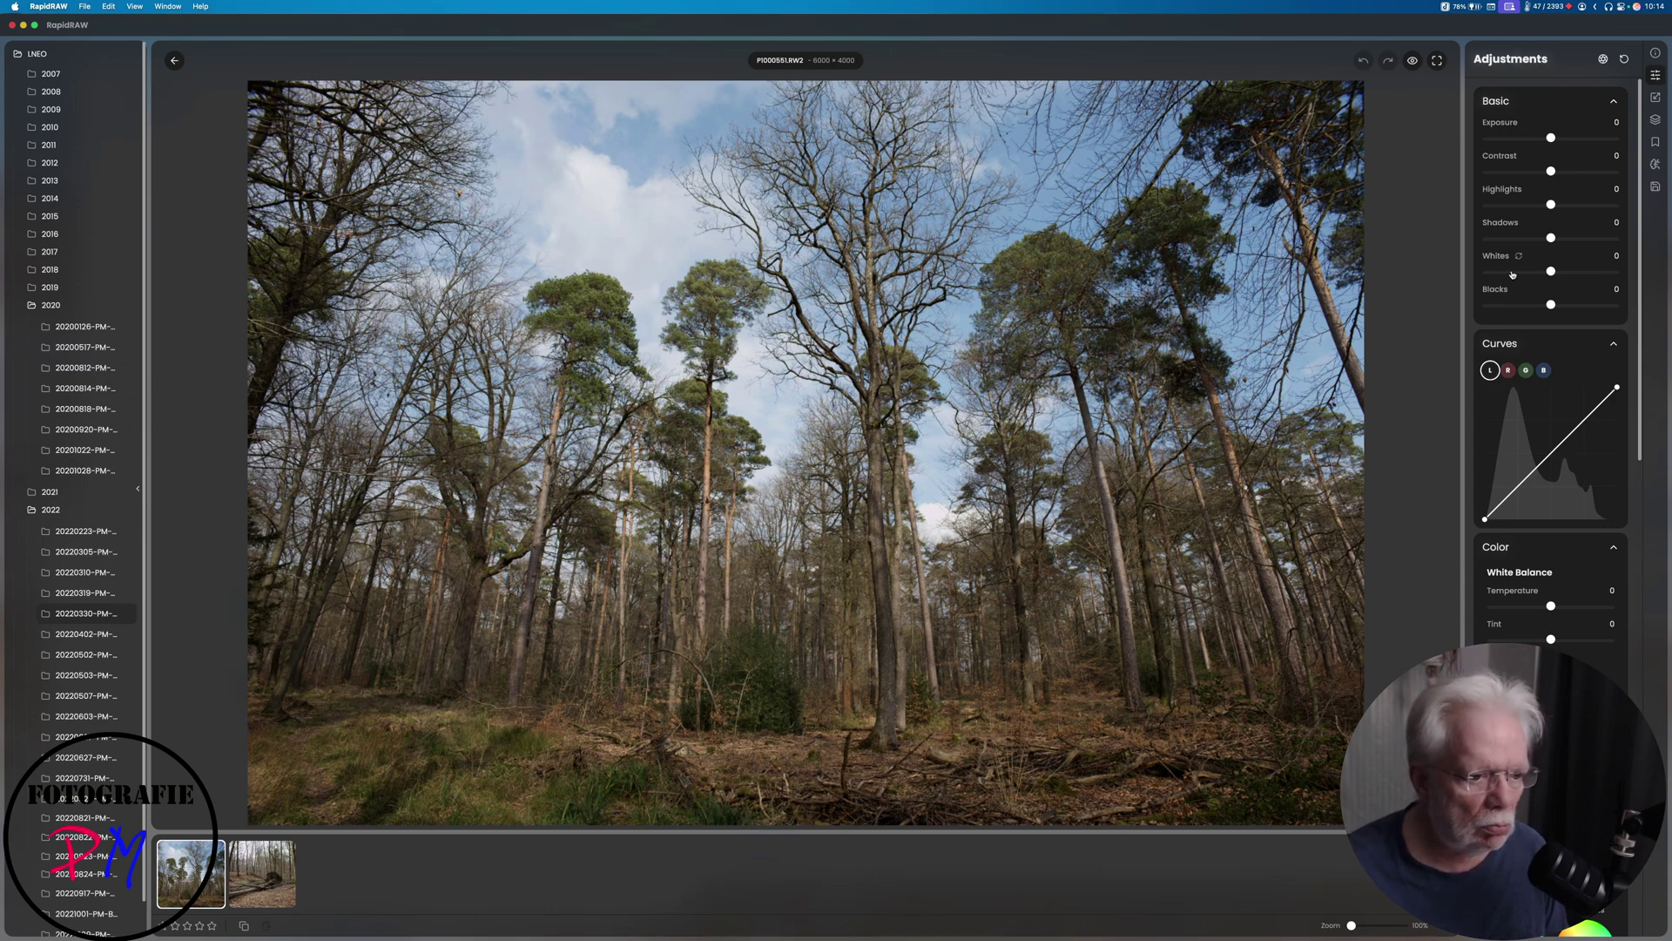
{"action": "left_click", "coordinate": [1603, 60]}
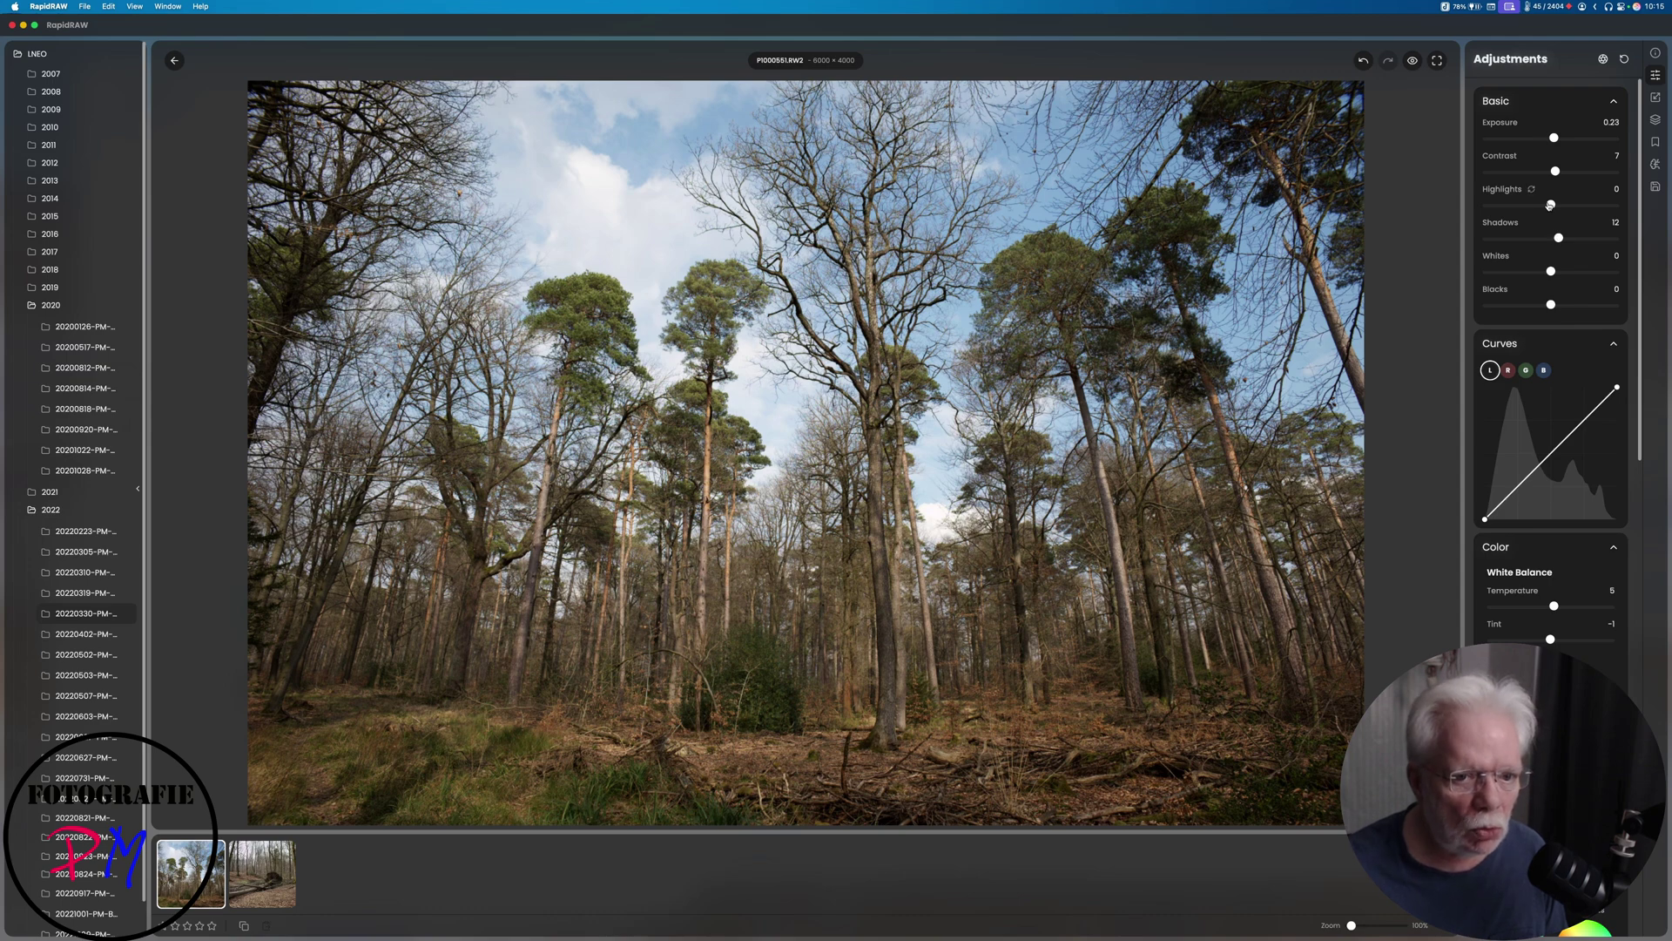
{"action": "left_click_drag", "start_coordinate": [1552, 204], "coordinate": [1539, 206]}
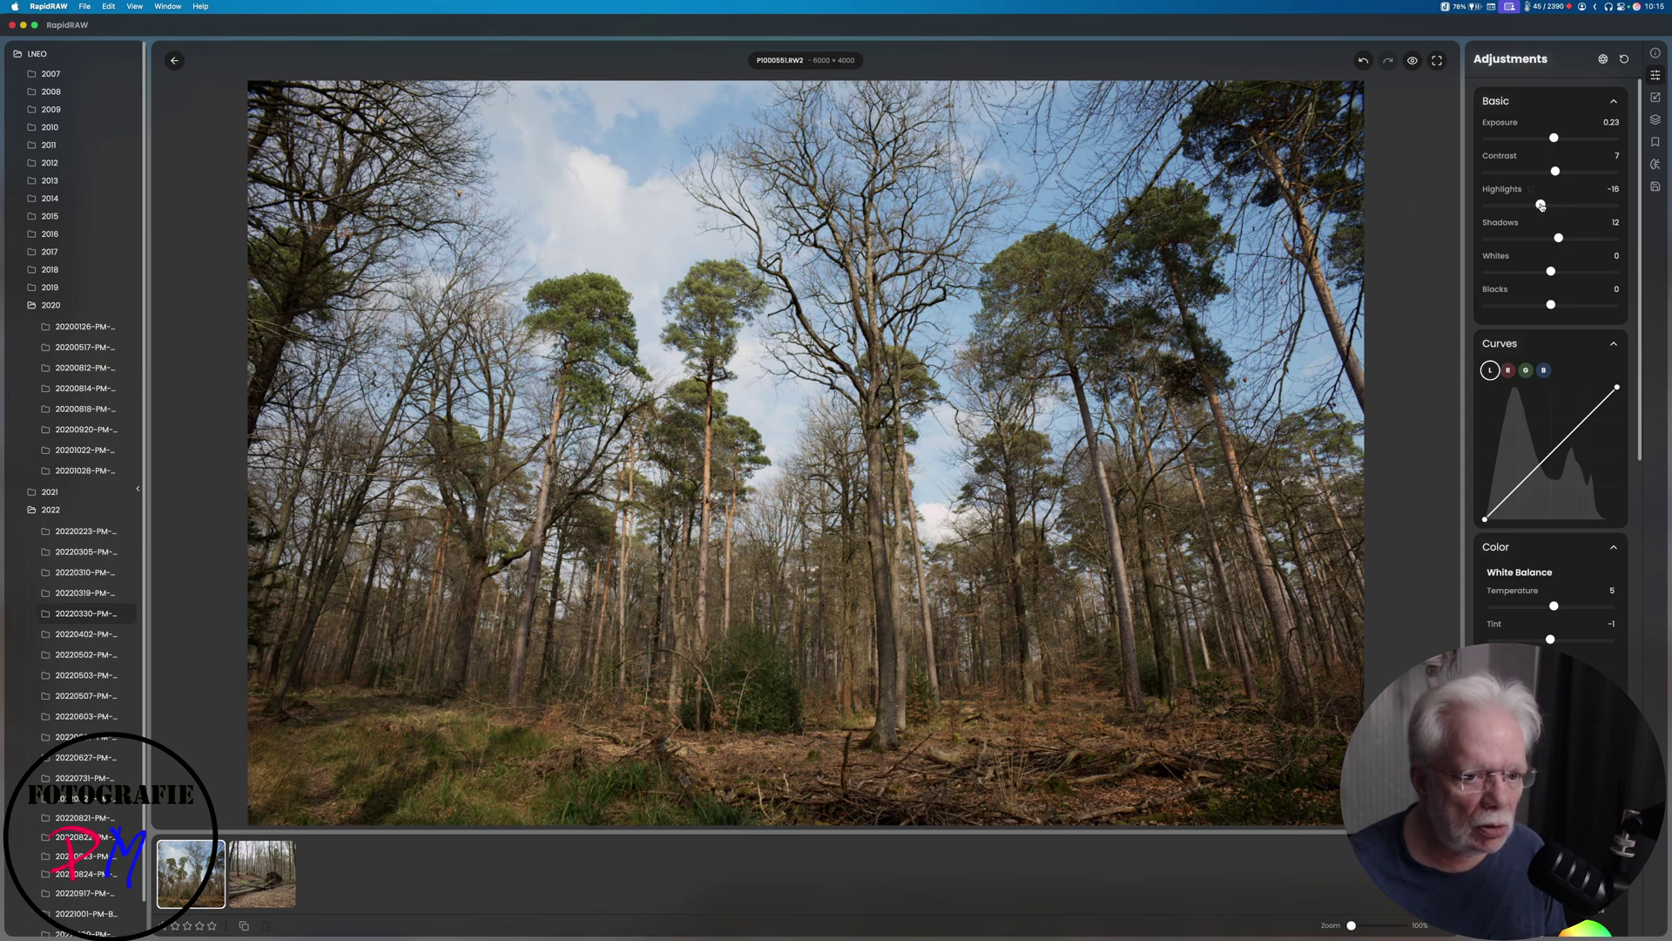
Set highlights to -27, shape an S tone curve, and warm temperature to 19
{"action": "left_click_drag", "start_coordinate": [1539, 206], "coordinate": [1534, 206]}
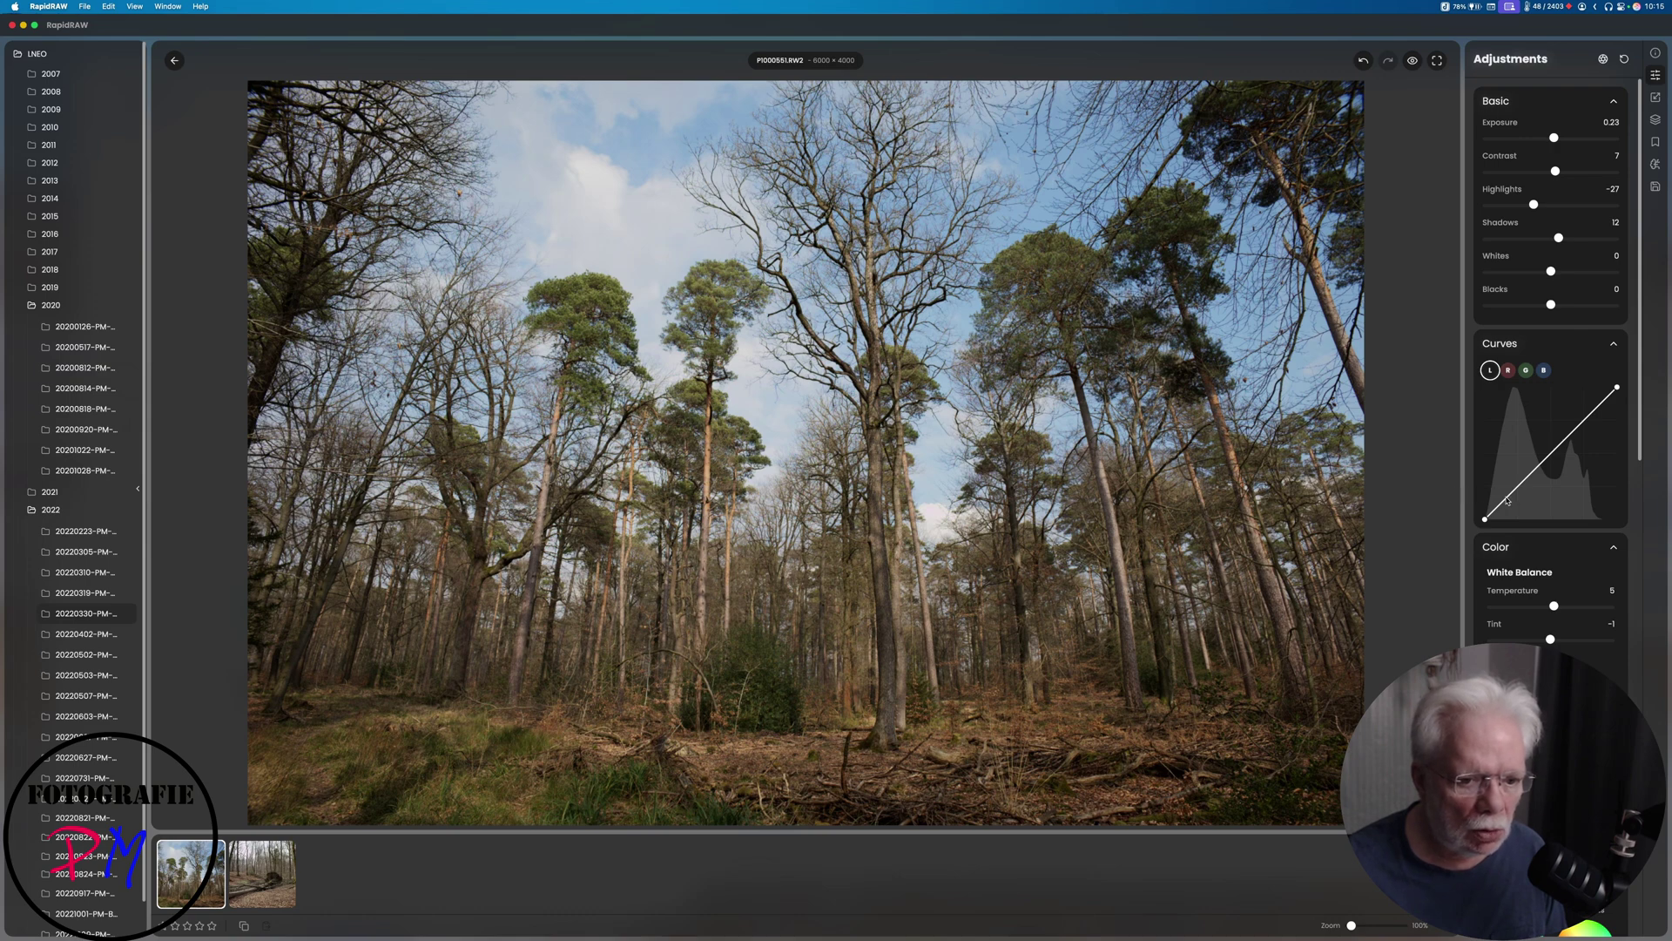
{"action": "left_click_drag", "start_coordinate": [1508, 498], "coordinate": [1509, 502]}
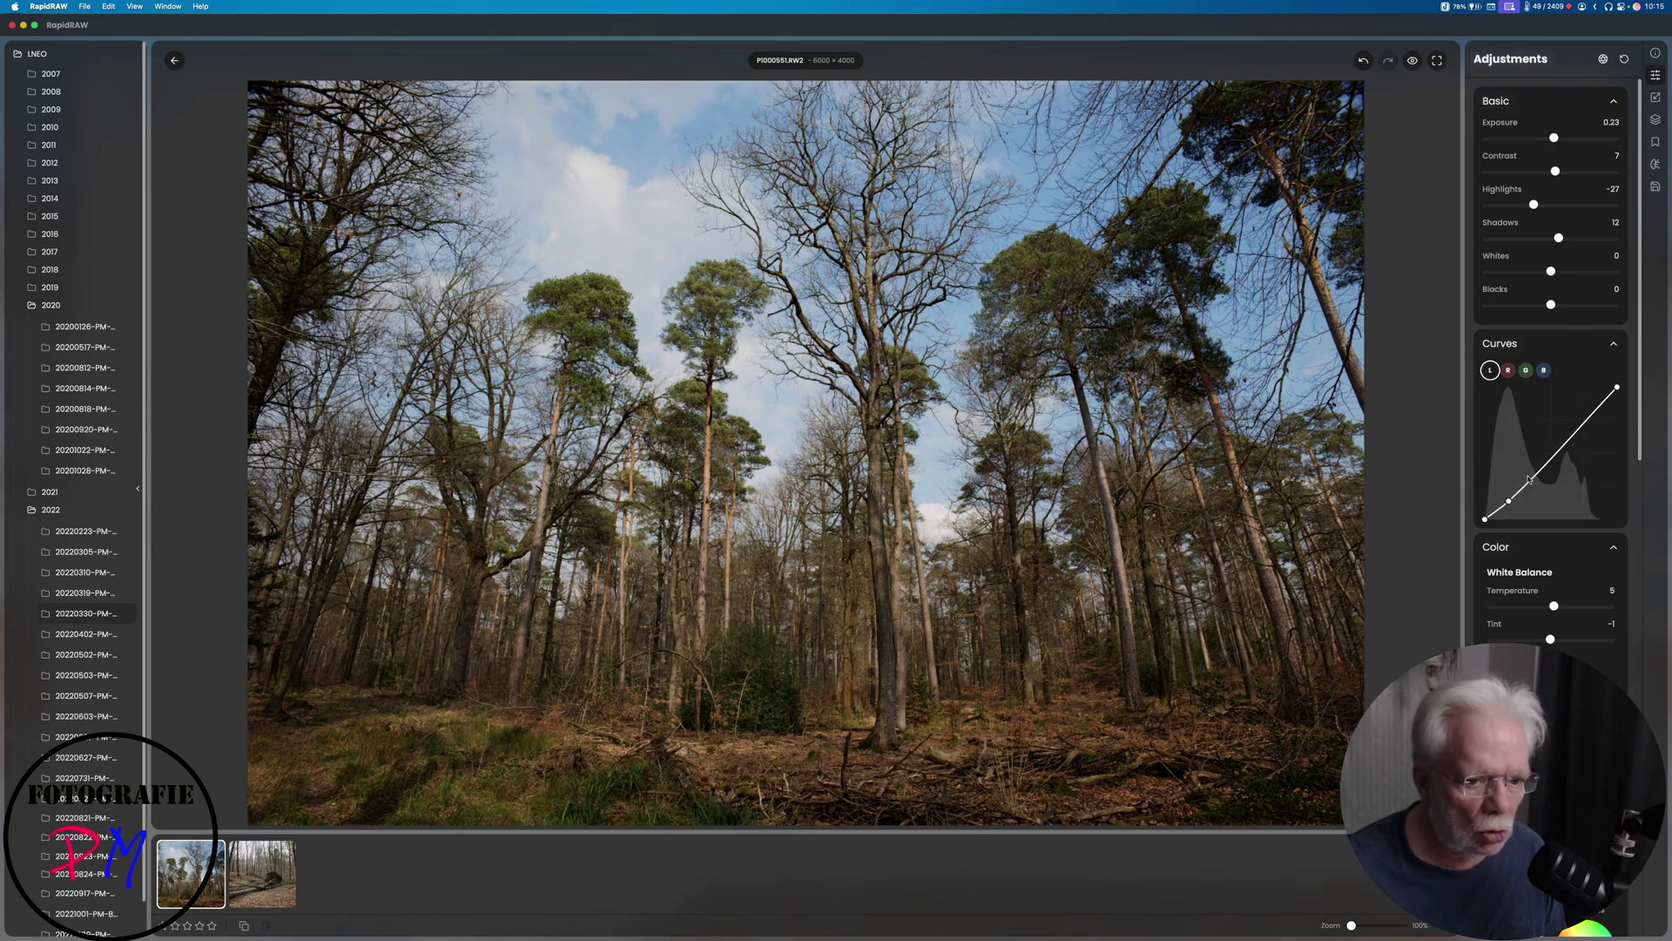
{"action": "left_click", "coordinate": [1602, 409]}
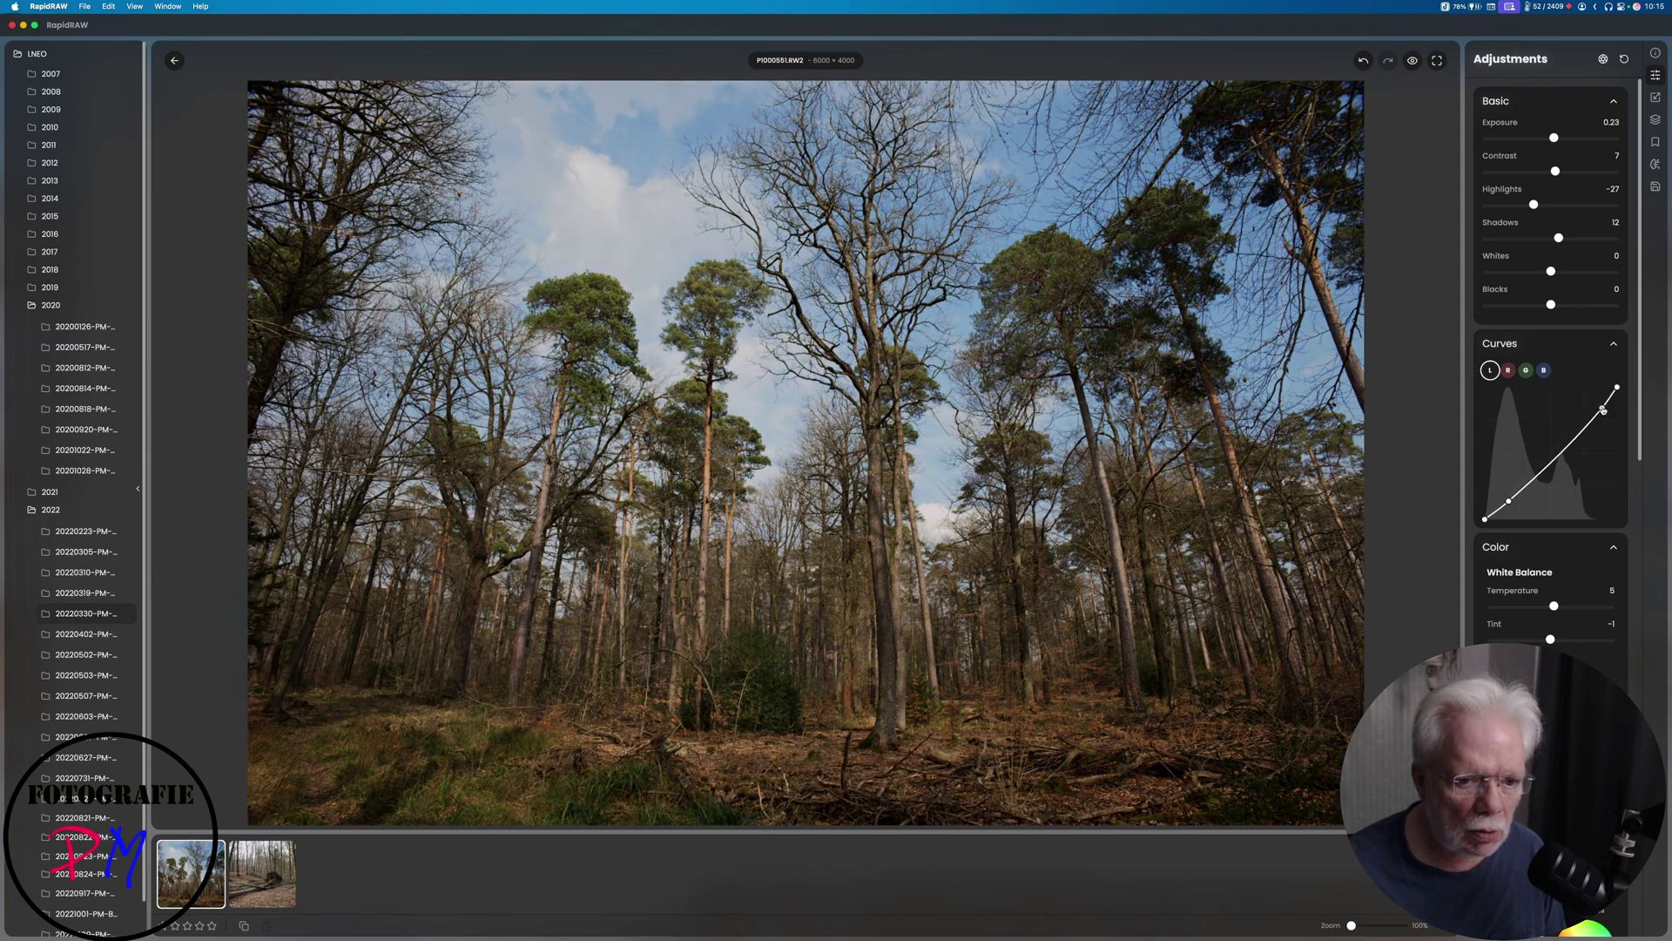
{"action": "left_click_drag", "start_coordinate": [1601, 408], "coordinate": [1598, 399]}
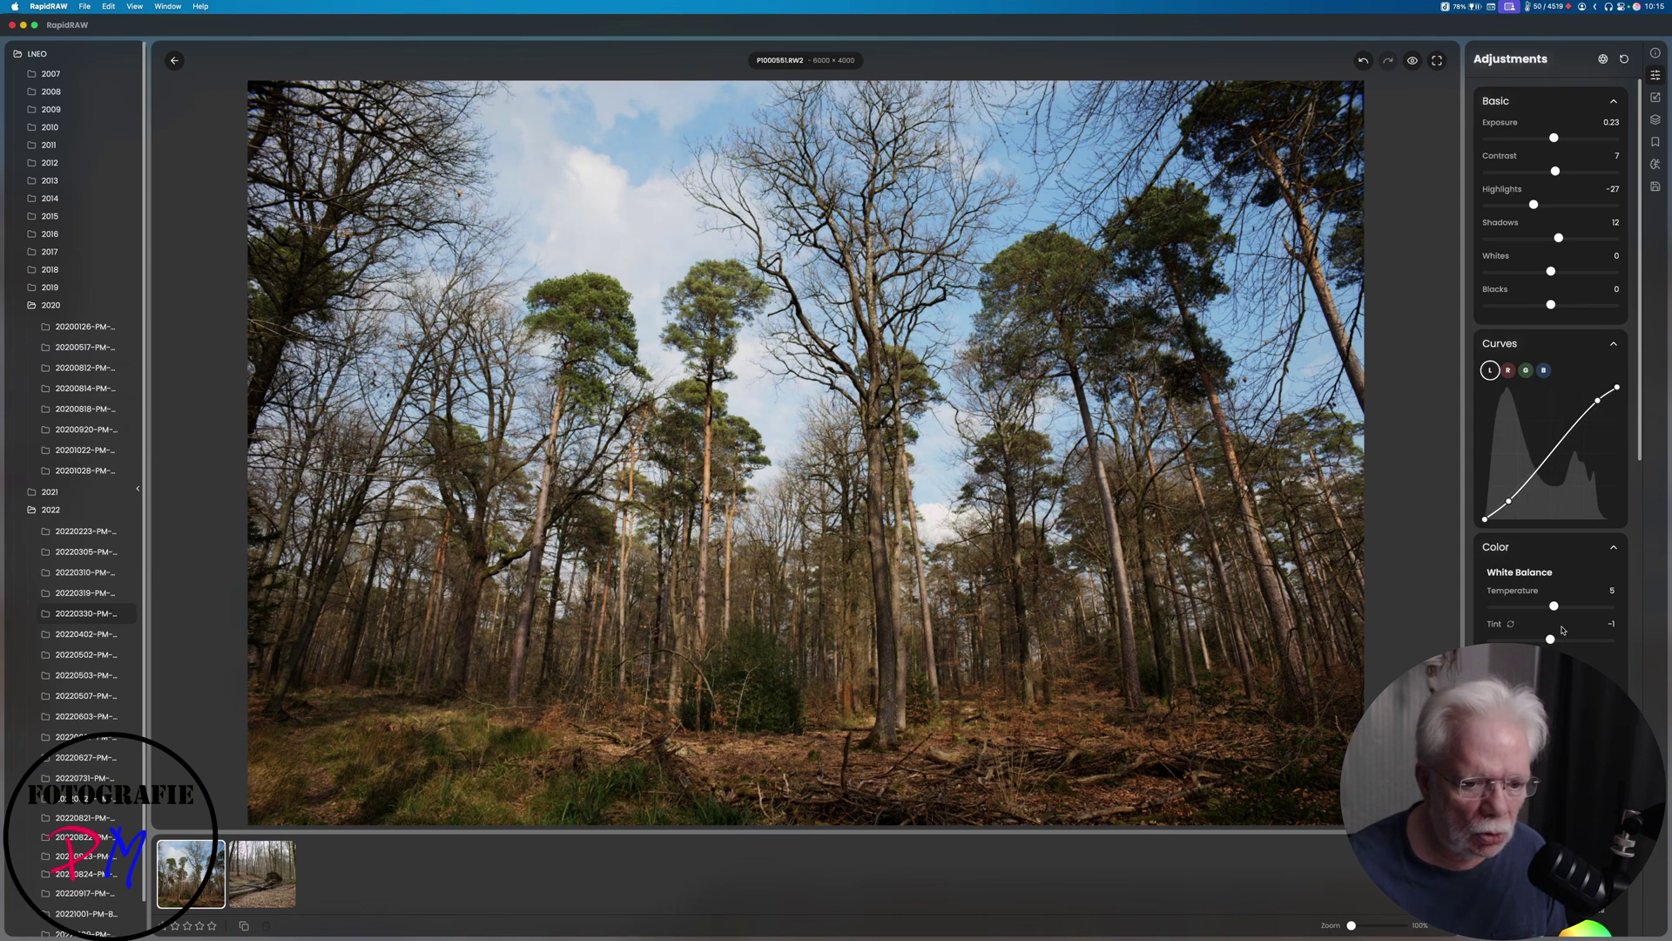
{"action": "left_click_drag", "start_coordinate": [1557, 610], "coordinate": [1564, 608]}
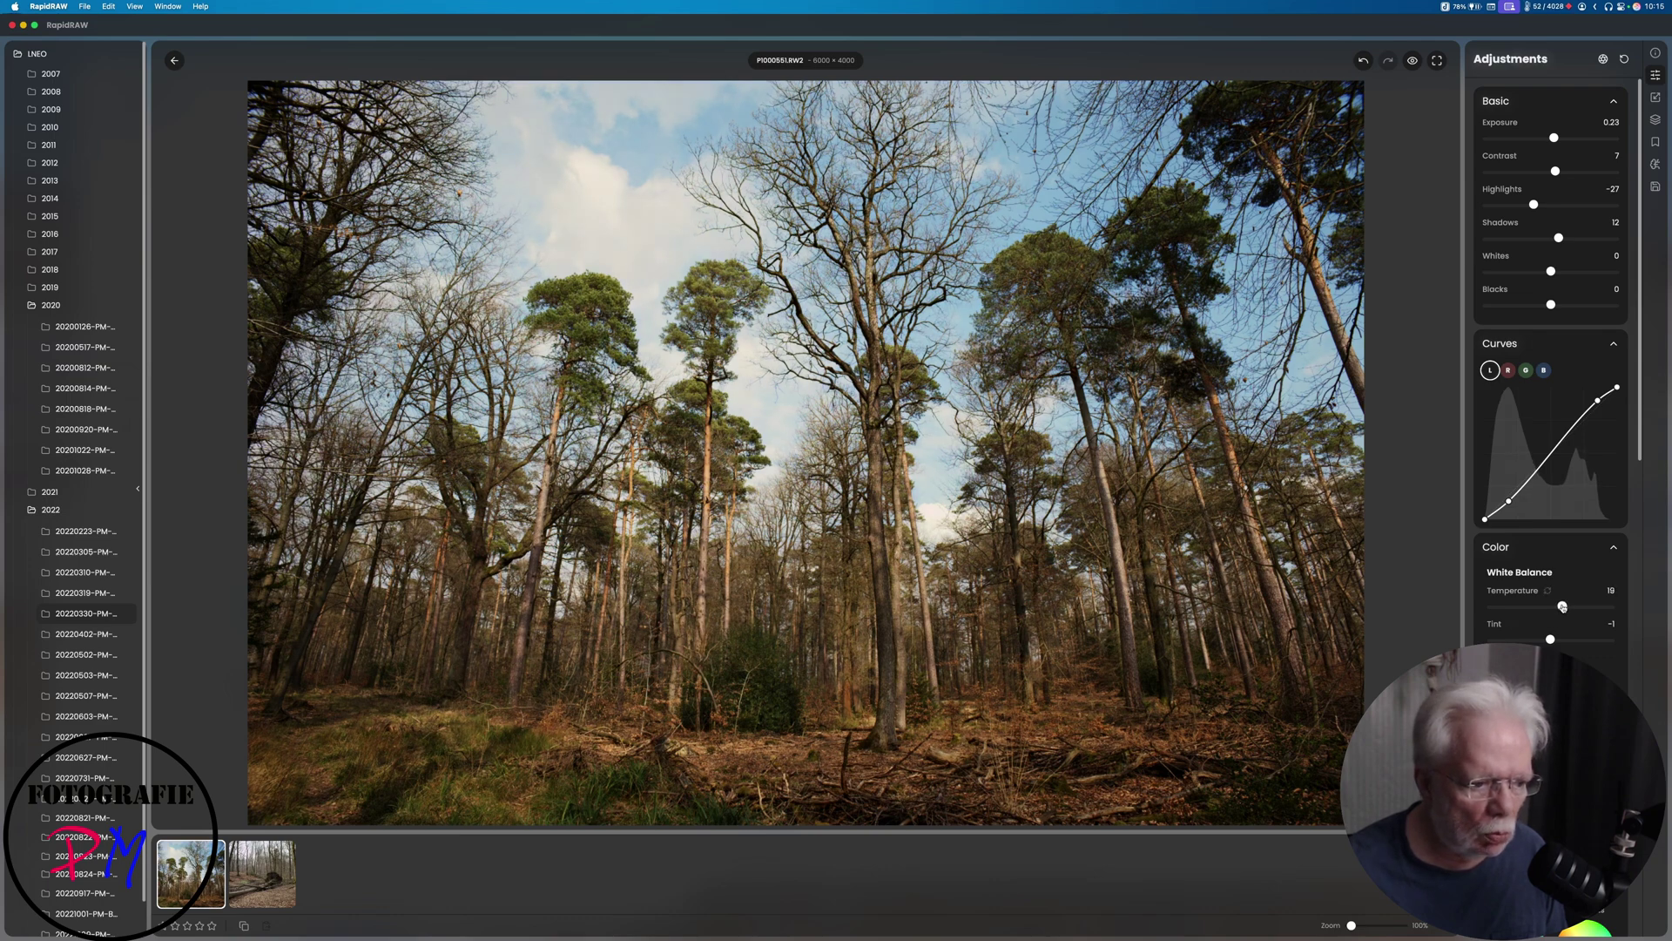
{"action": "scroll", "coordinate": [1556, 614], "scroll_direction": "down", "scroll_amount": 5}
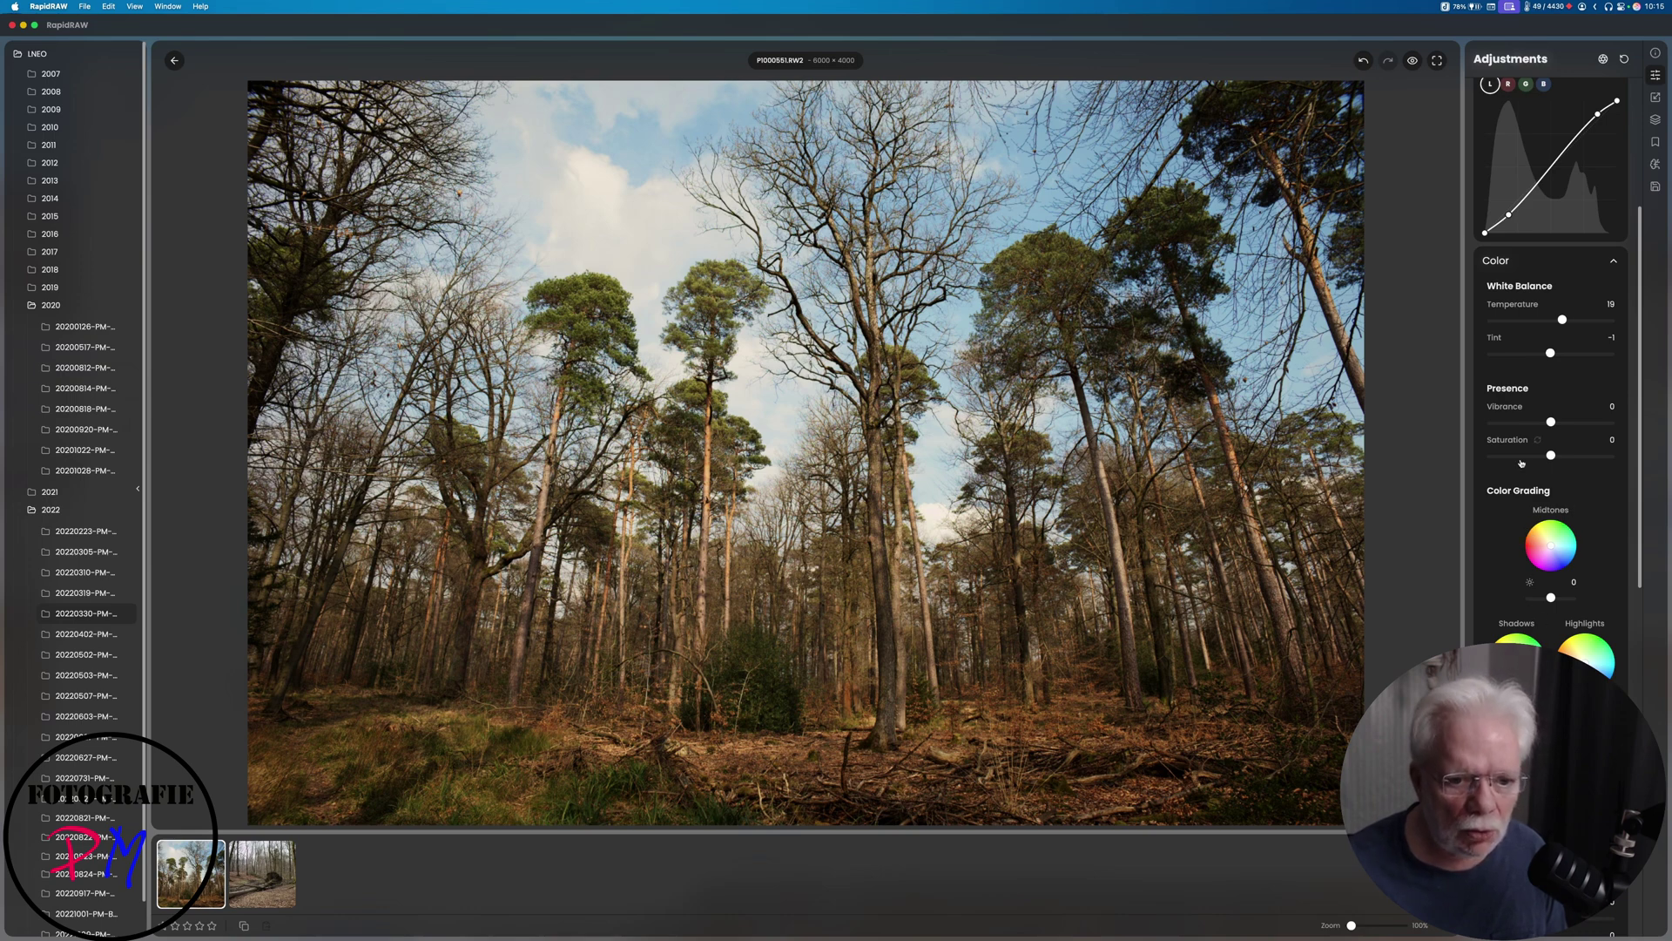
{"action": "left_click_drag", "start_coordinate": [1551, 423], "coordinate": [1557, 455]}
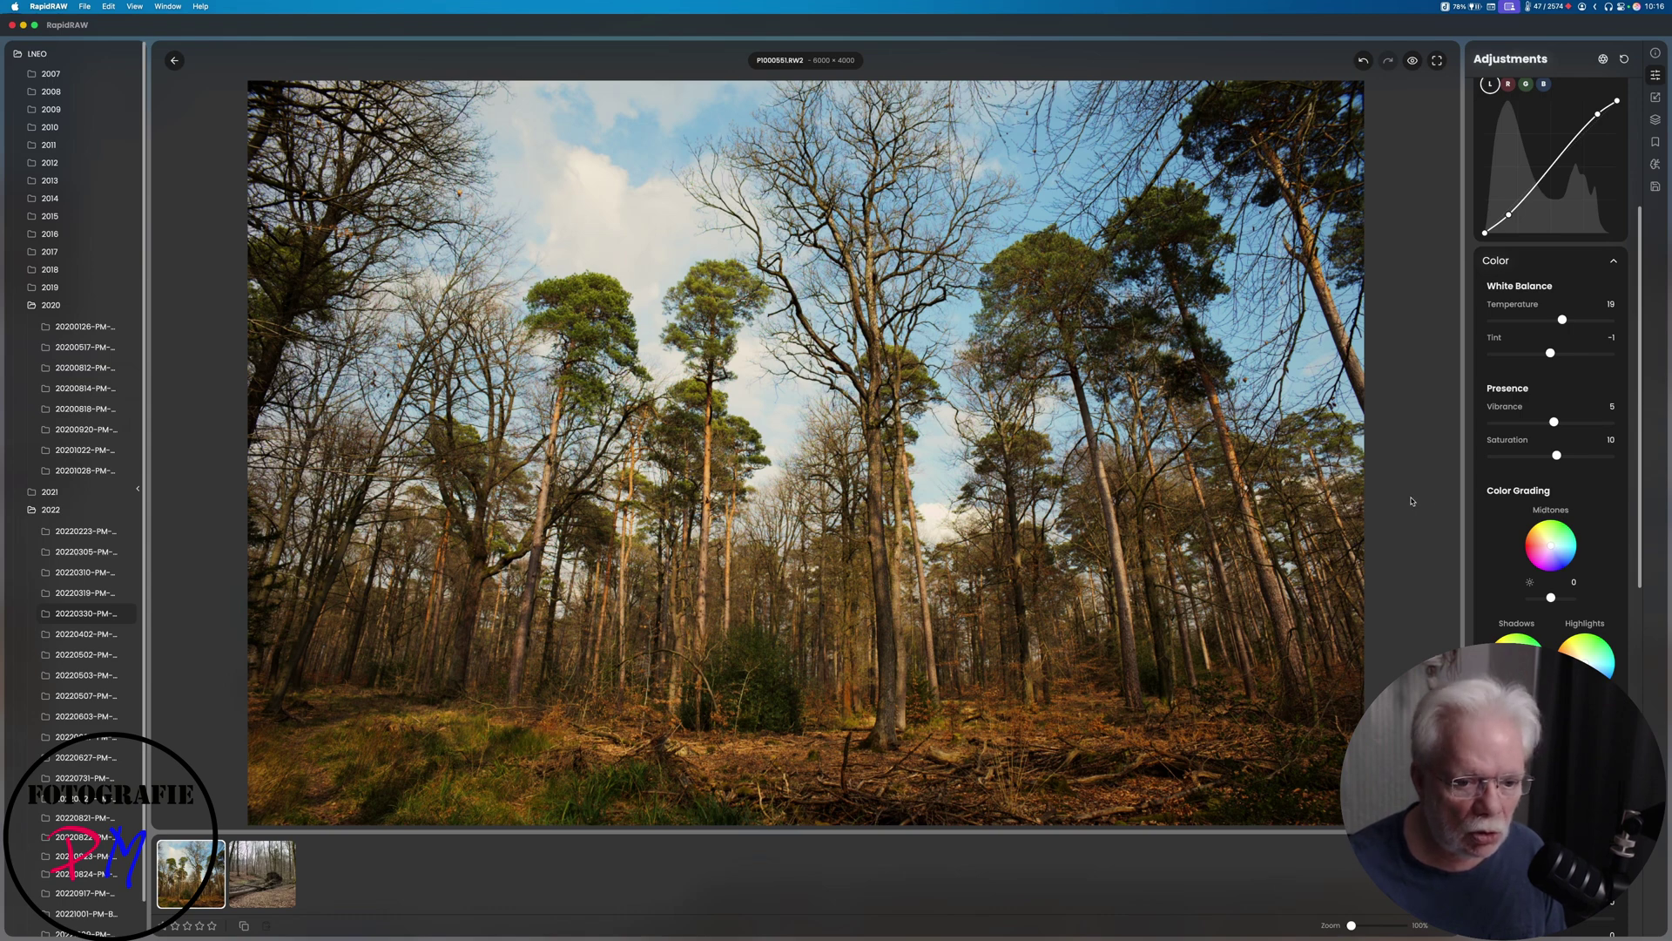
{"action": "scroll", "coordinate": [1513, 485], "scroll_direction": "down", "scroll_amount": 3}
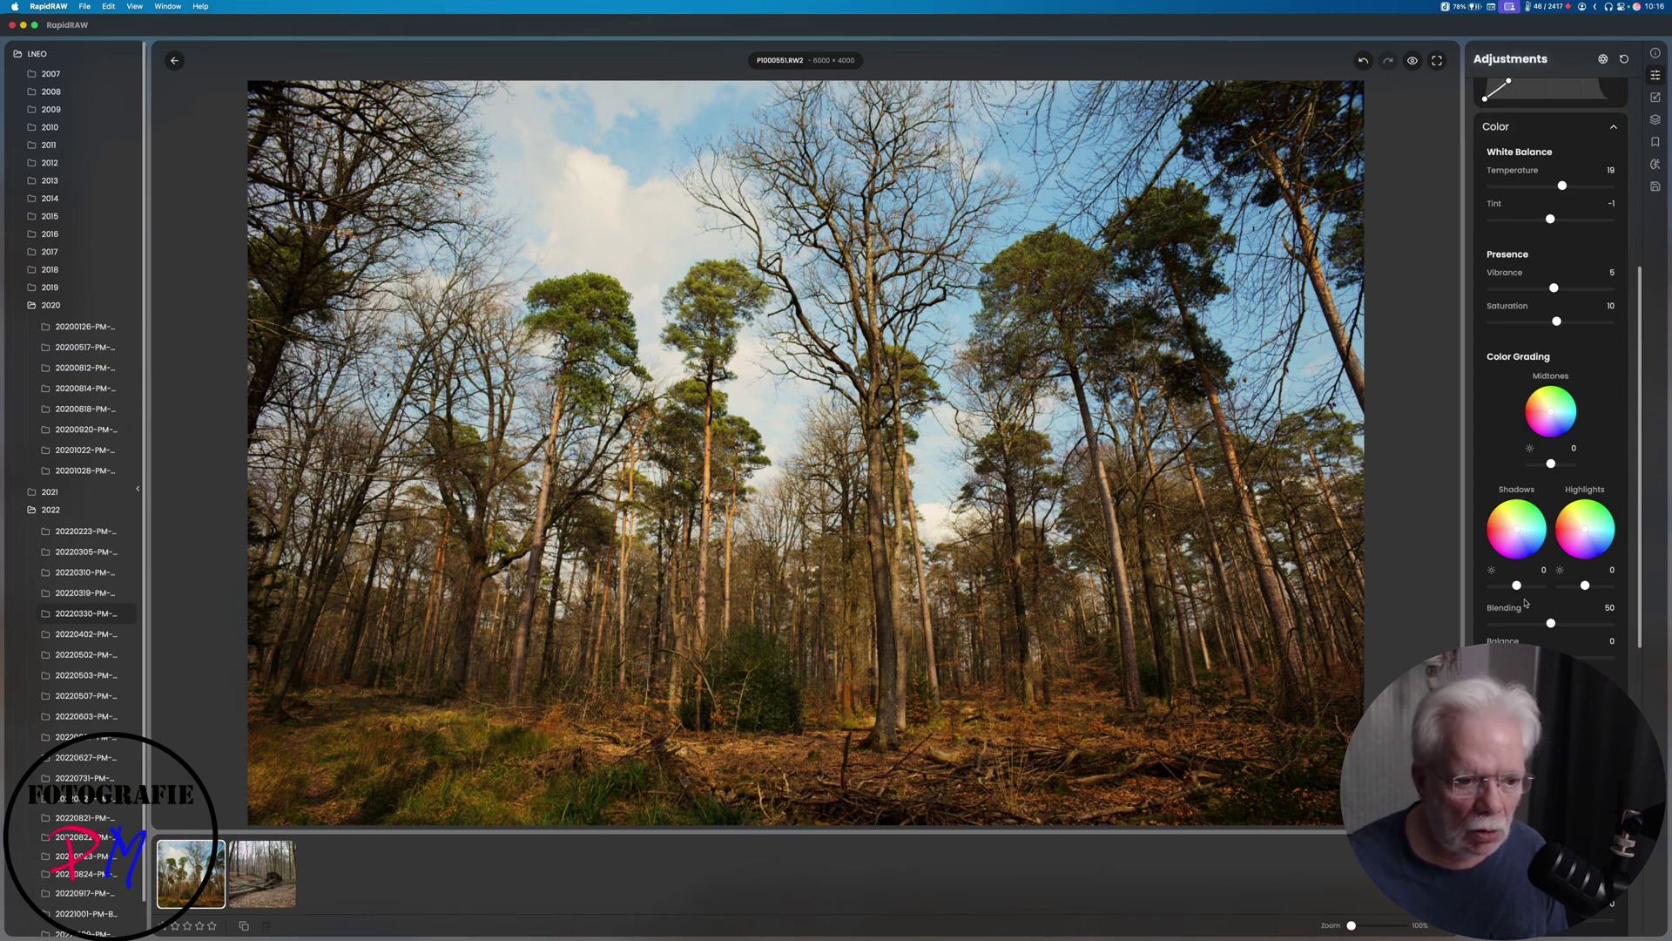
{"action": "scroll", "coordinate": [1525, 602], "scroll_direction": "down", "scroll_amount": 4}
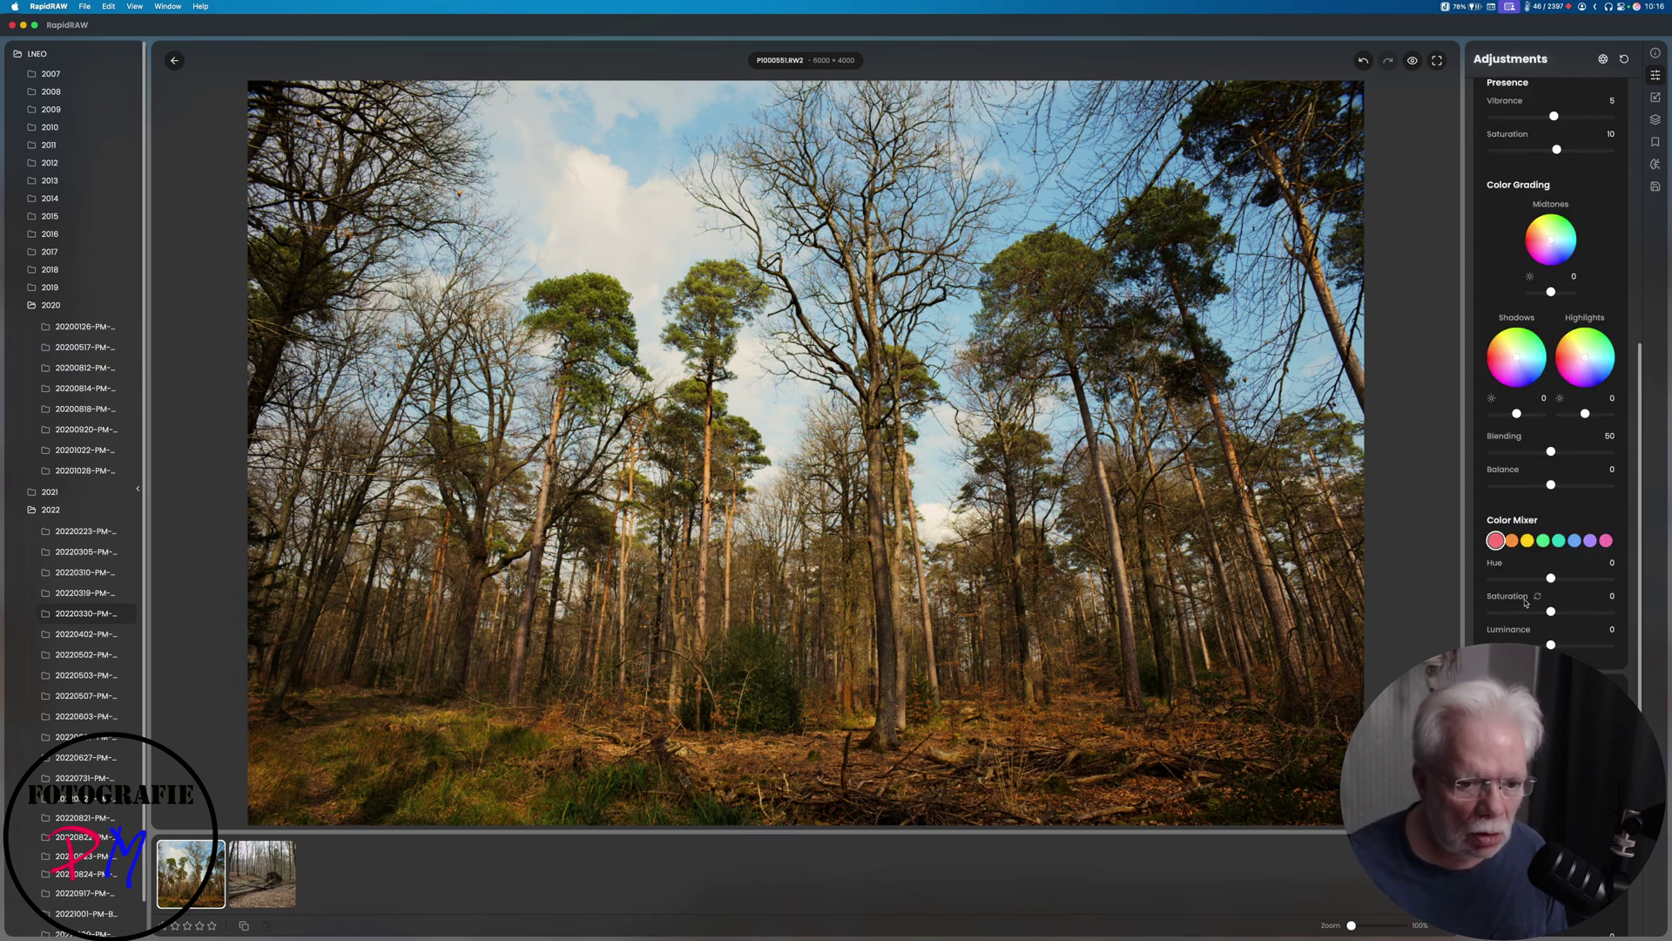
{"action": "scroll", "coordinate": [1498, 633], "scroll_direction": "down", "scroll_amount": 7}
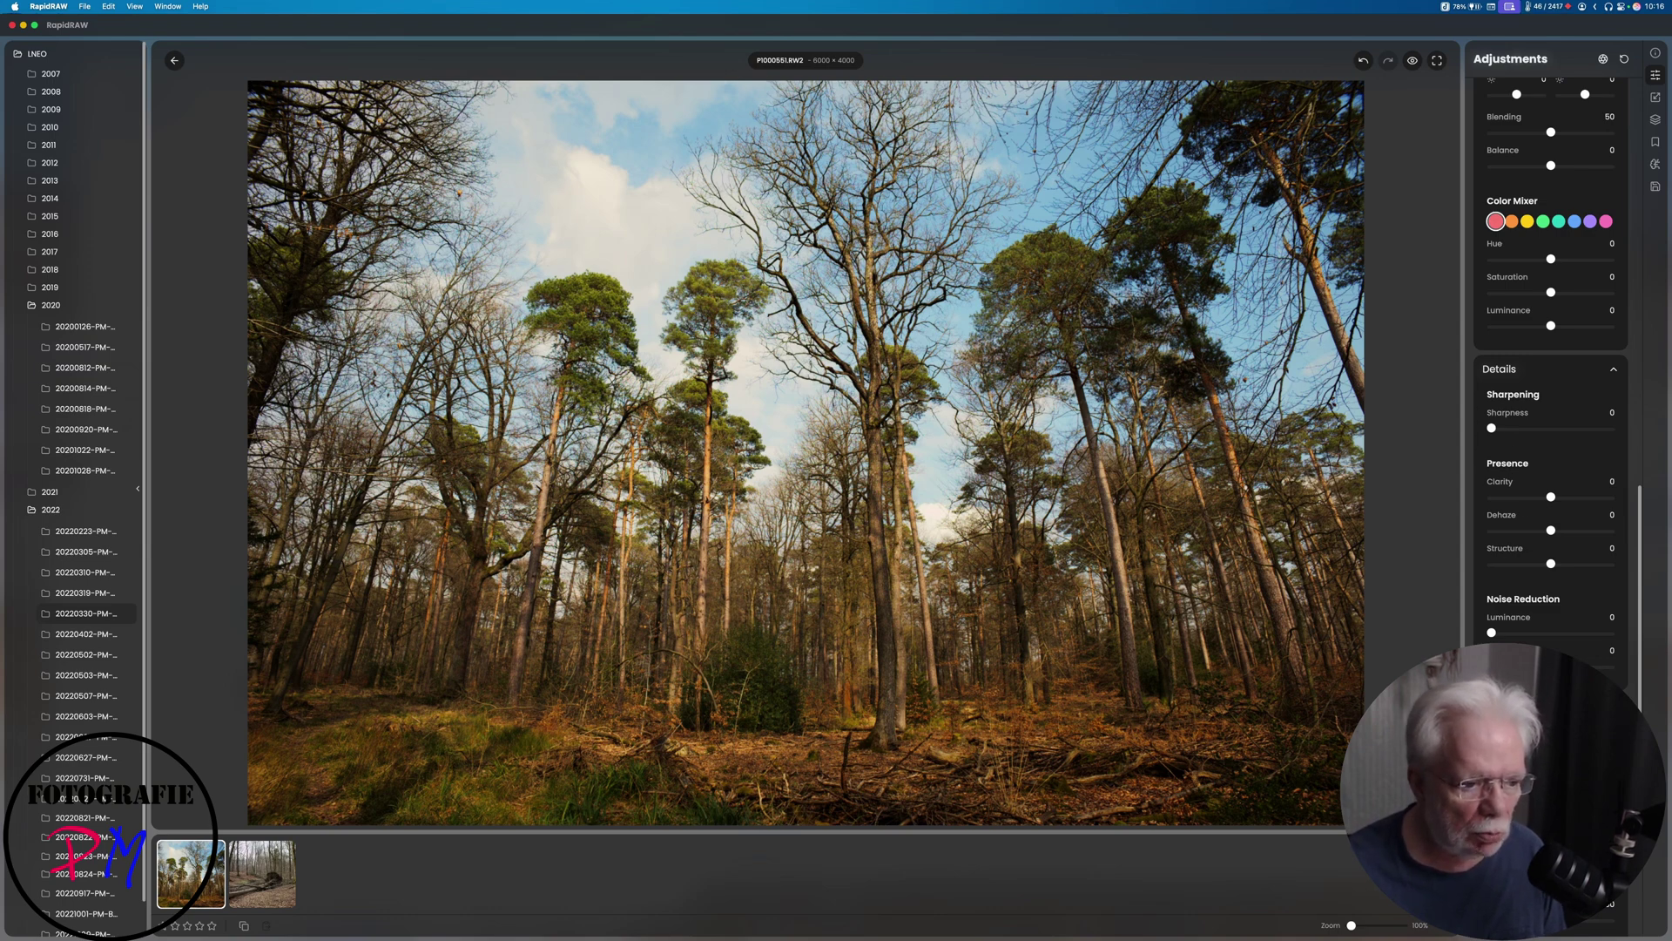
{"action": "scroll", "coordinate": [1550, 436], "scroll_direction": "up", "scroll_amount": 10}
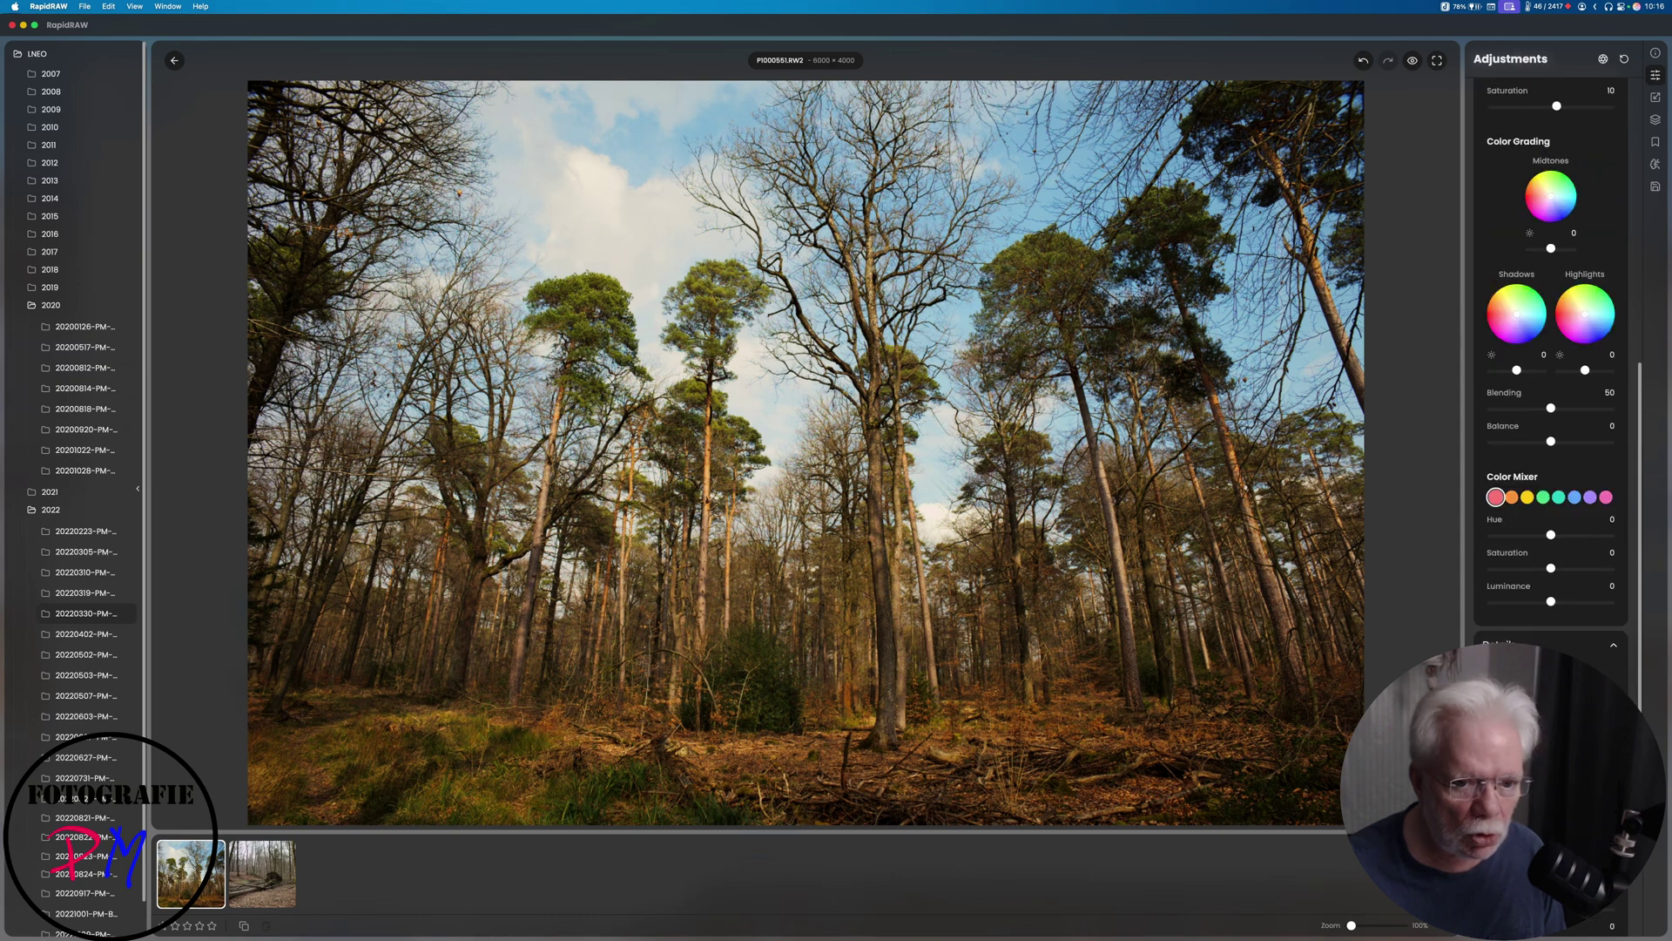
{"action": "left_click", "coordinate": [1657, 99]}
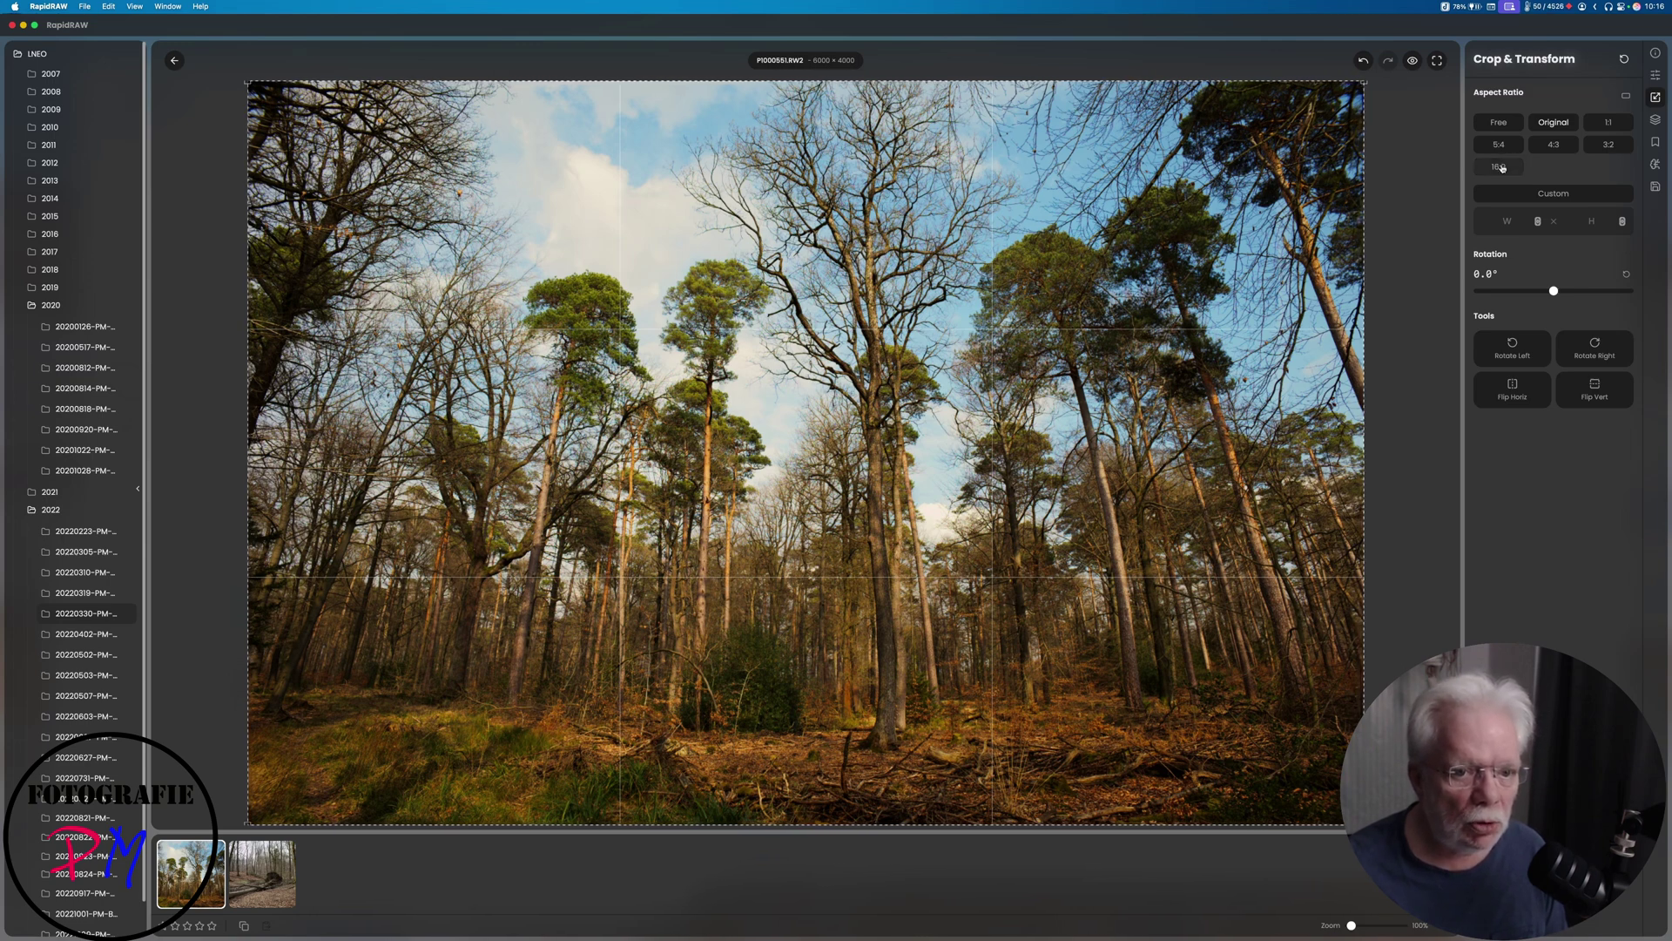
Try a 16:9 crop, then restore the Original aspect ratio
{"action": "left_click", "coordinate": [1500, 166]}
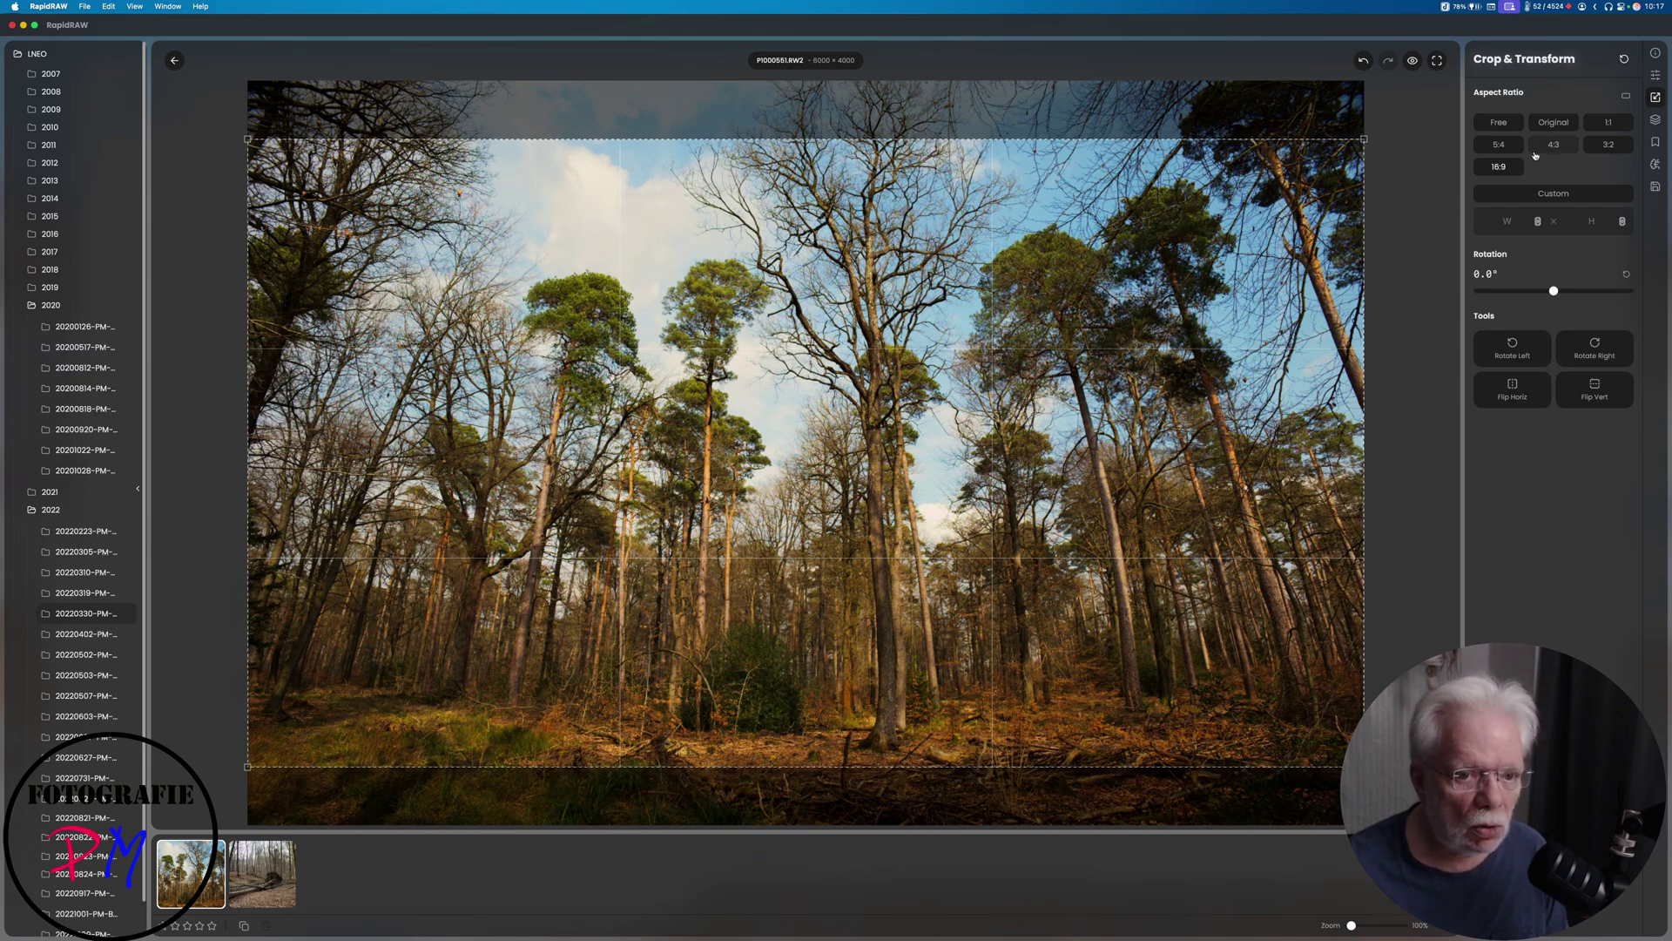
{"action": "left_click", "coordinate": [1554, 125]}
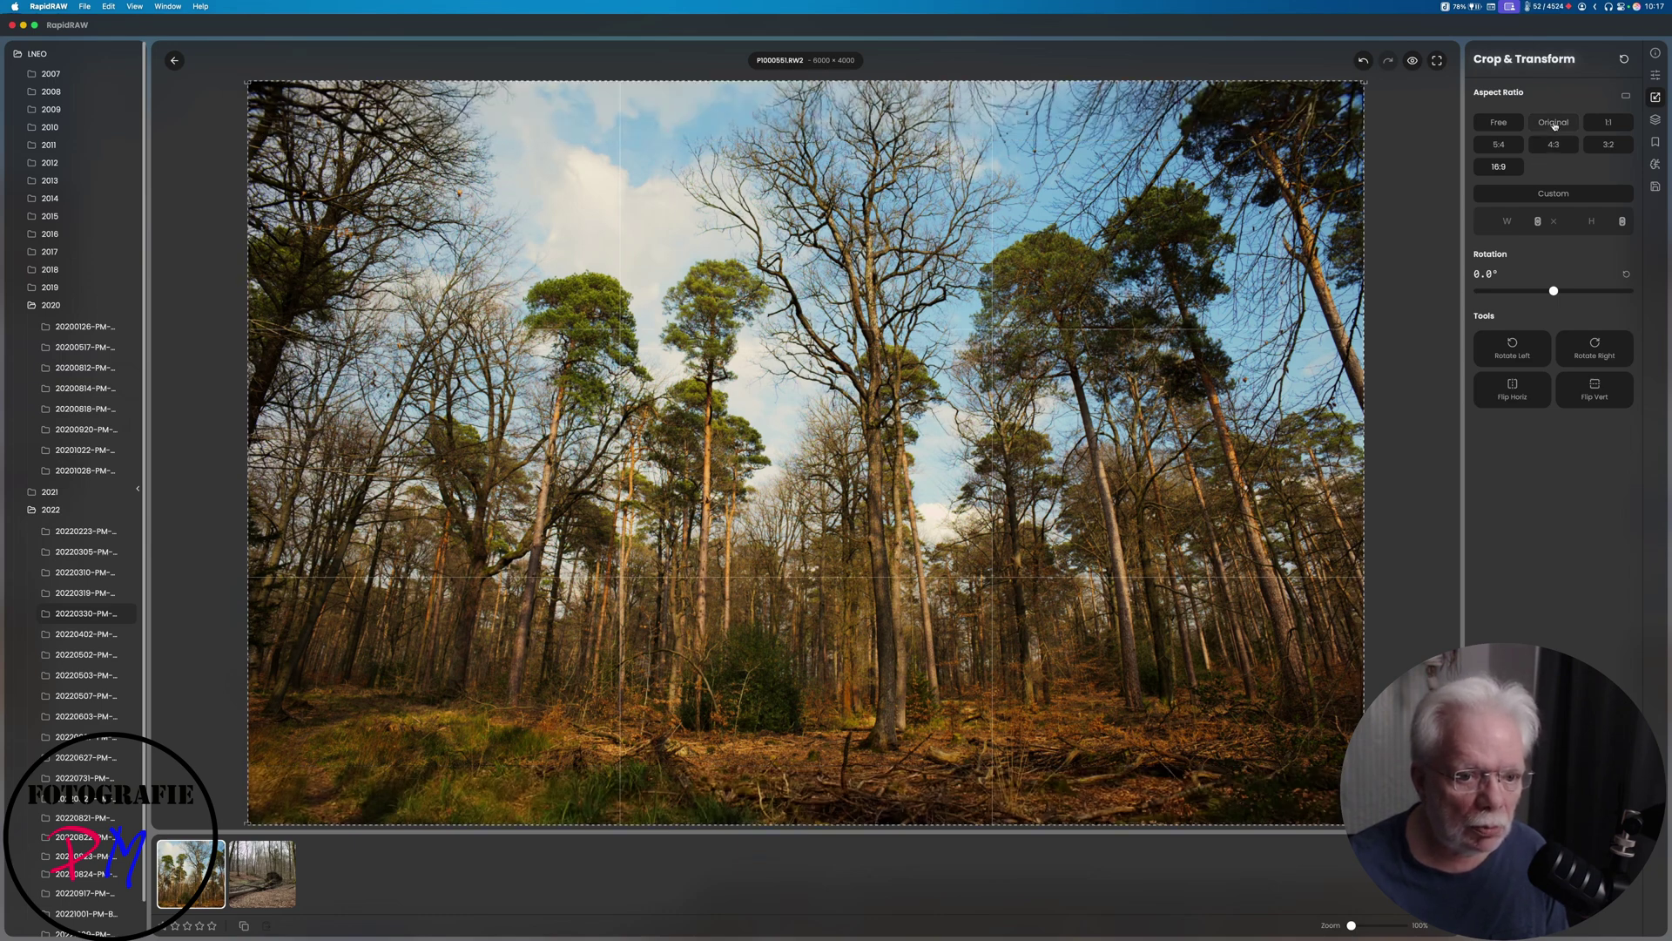
{"action": "left_click", "coordinate": [1655, 120]}
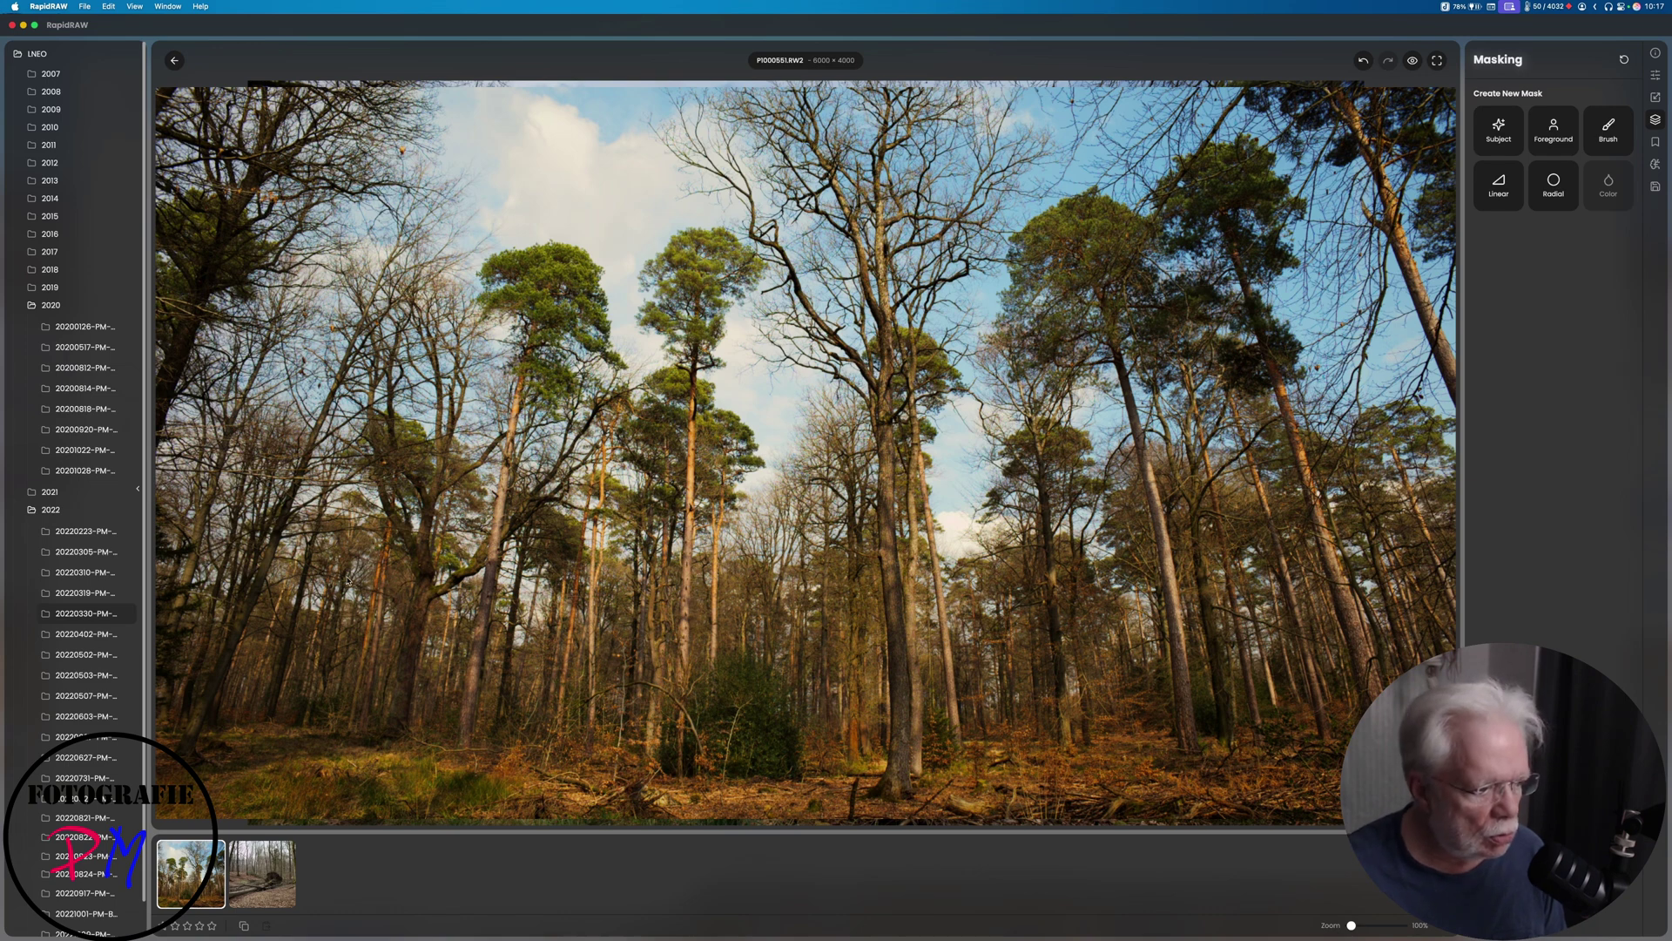
Open PANA0864.RW2, delete Masks 1 and 2, and build a new mask from a radial component
{"action": "left_click", "coordinate": [86, 655]}
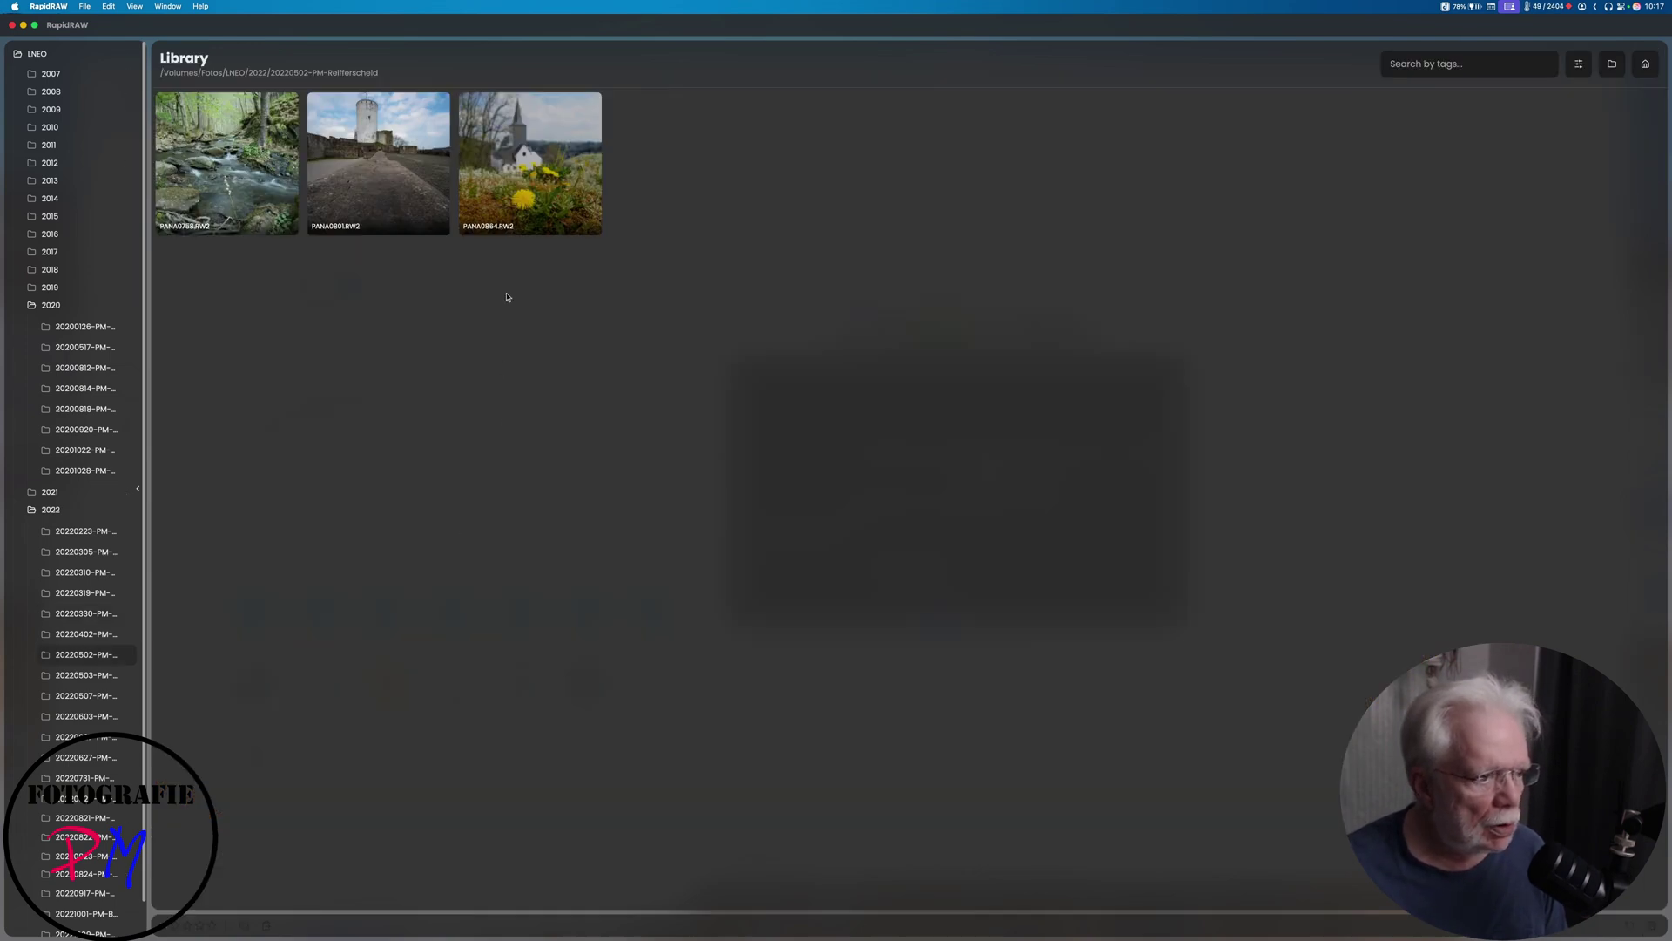
{"action": "double_click", "coordinate": [551, 153]}
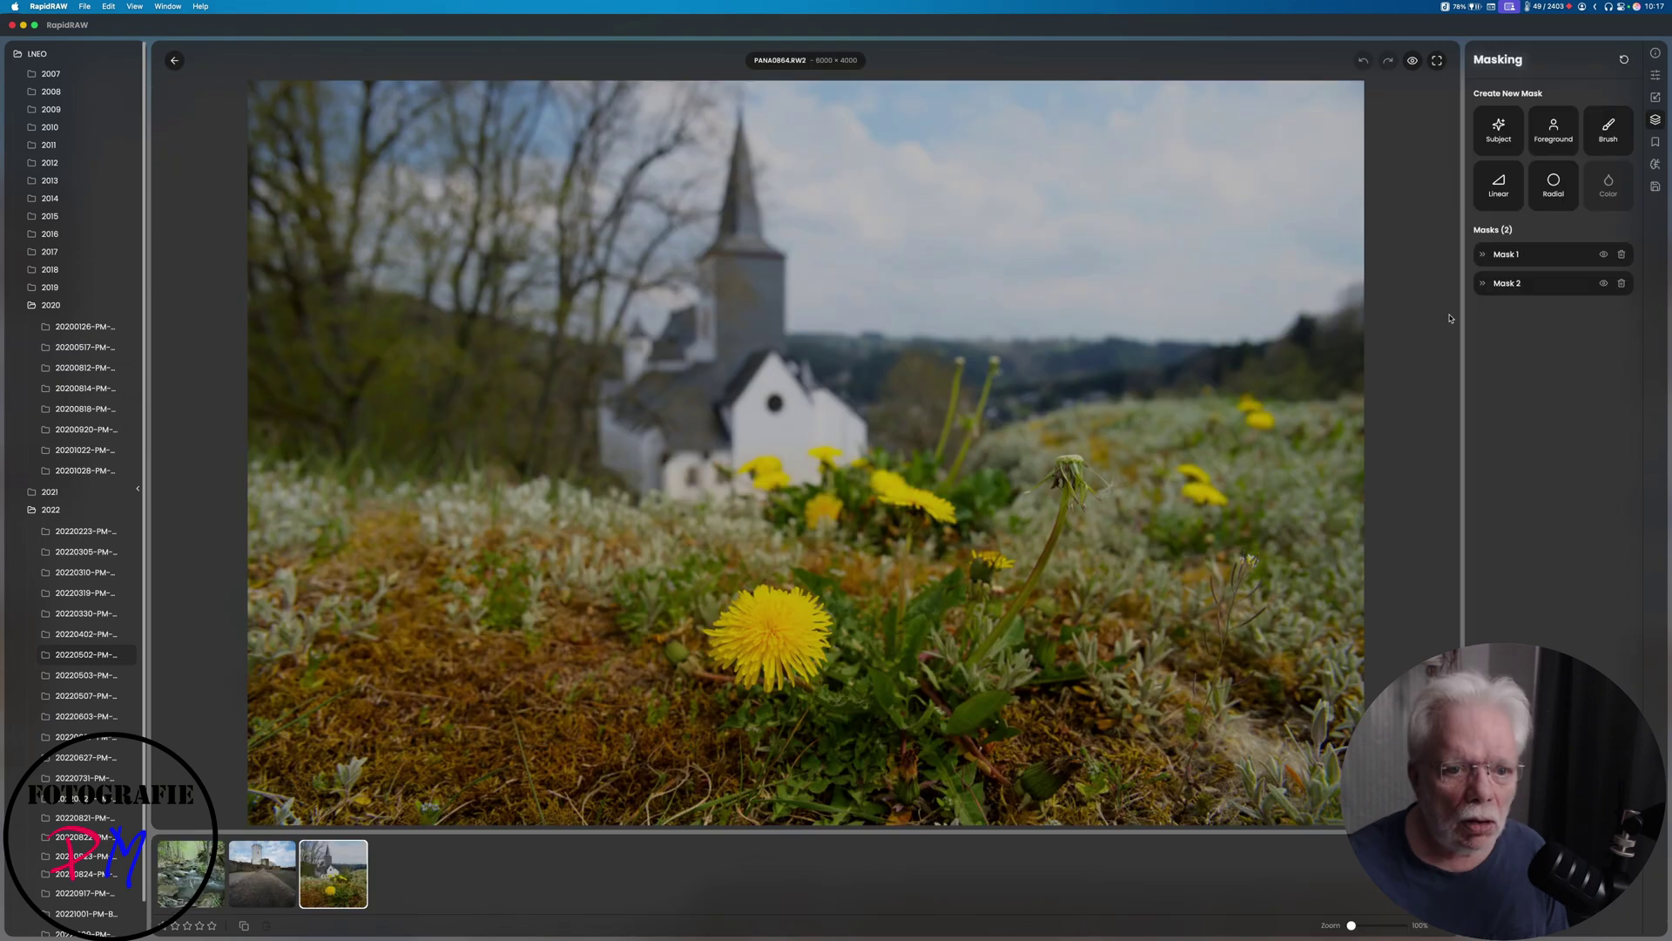
{"action": "left_click", "coordinate": [1622, 255]}
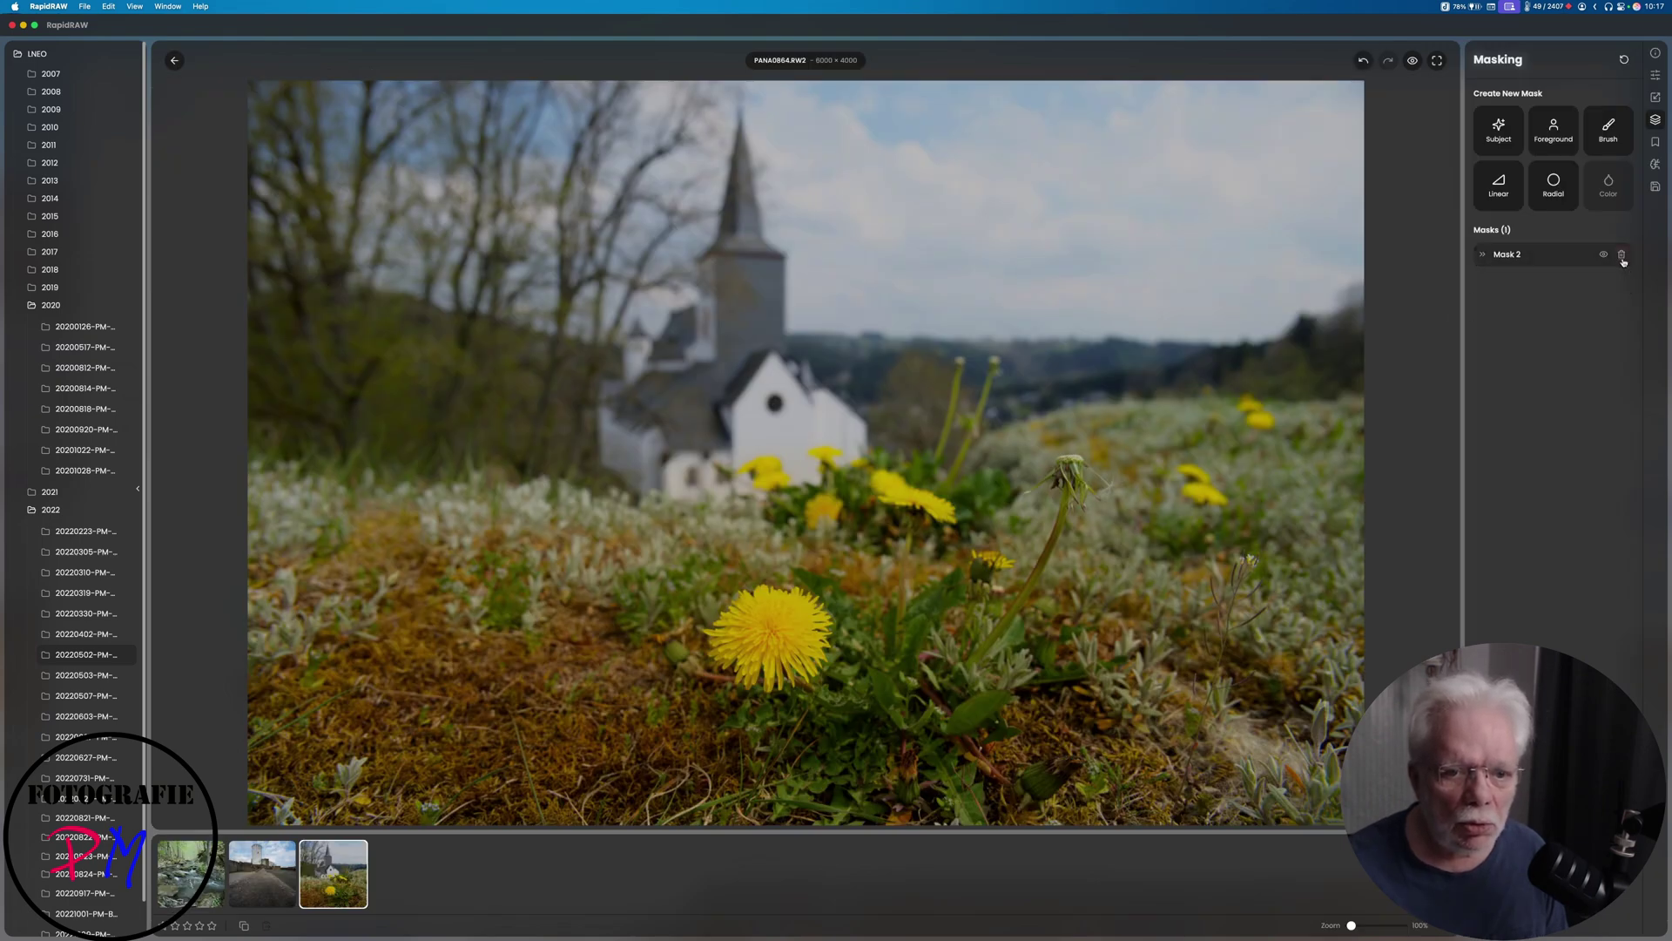
{"action": "left_click", "coordinate": [1622, 254]}
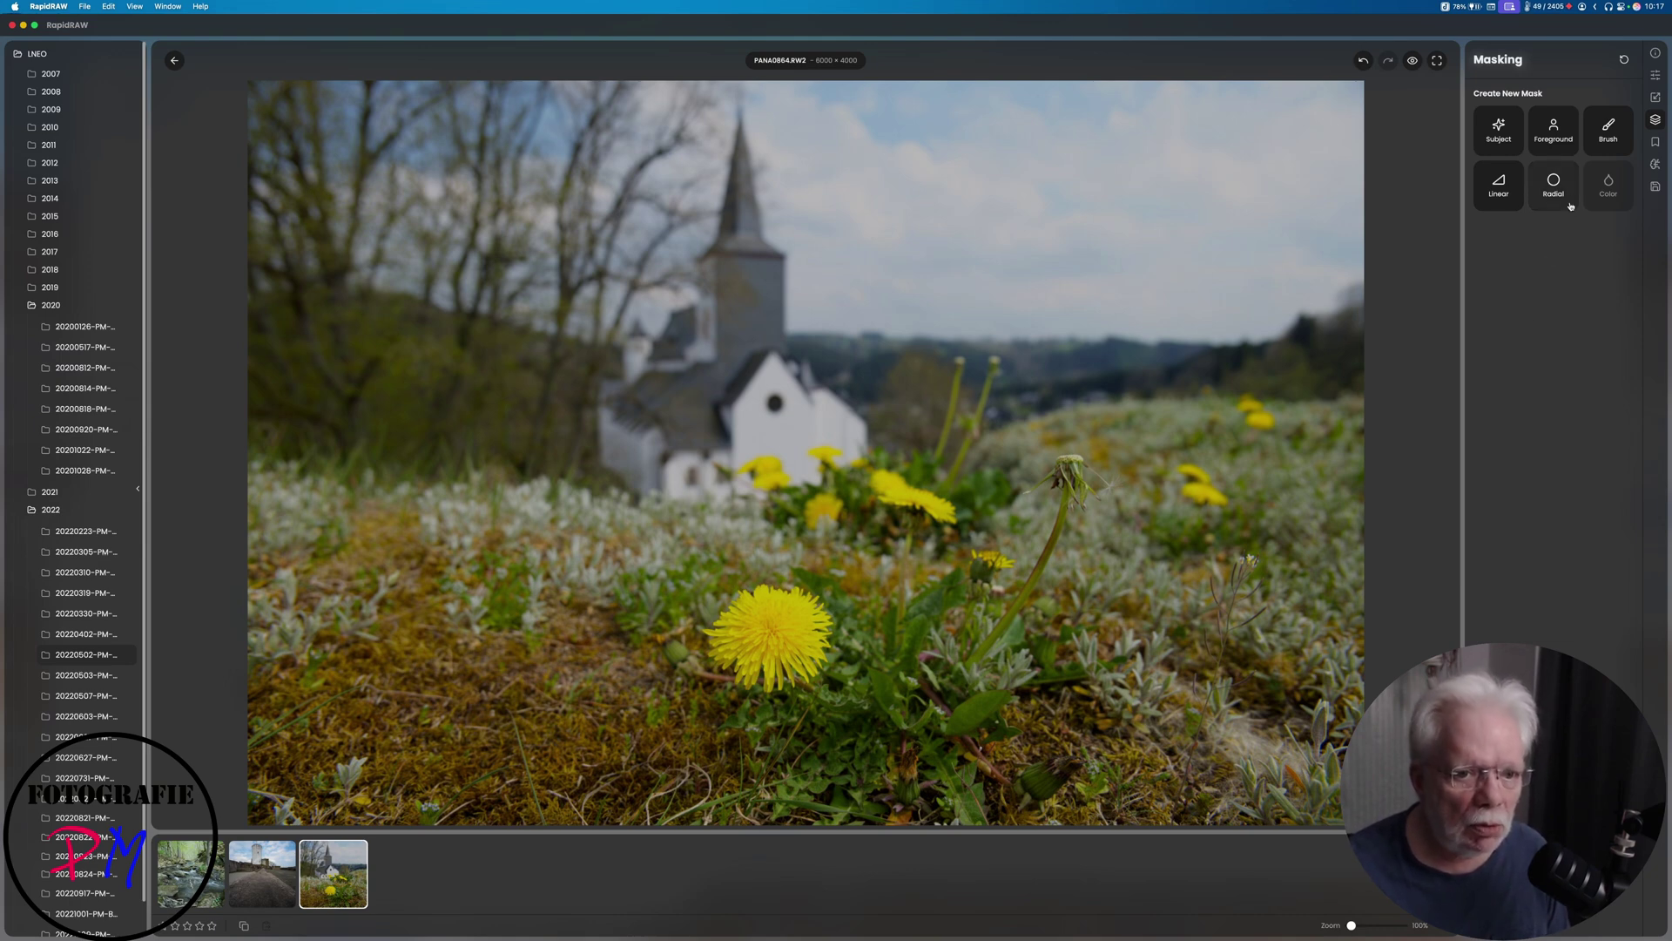
{"action": "left_click", "coordinate": [1553, 131]}
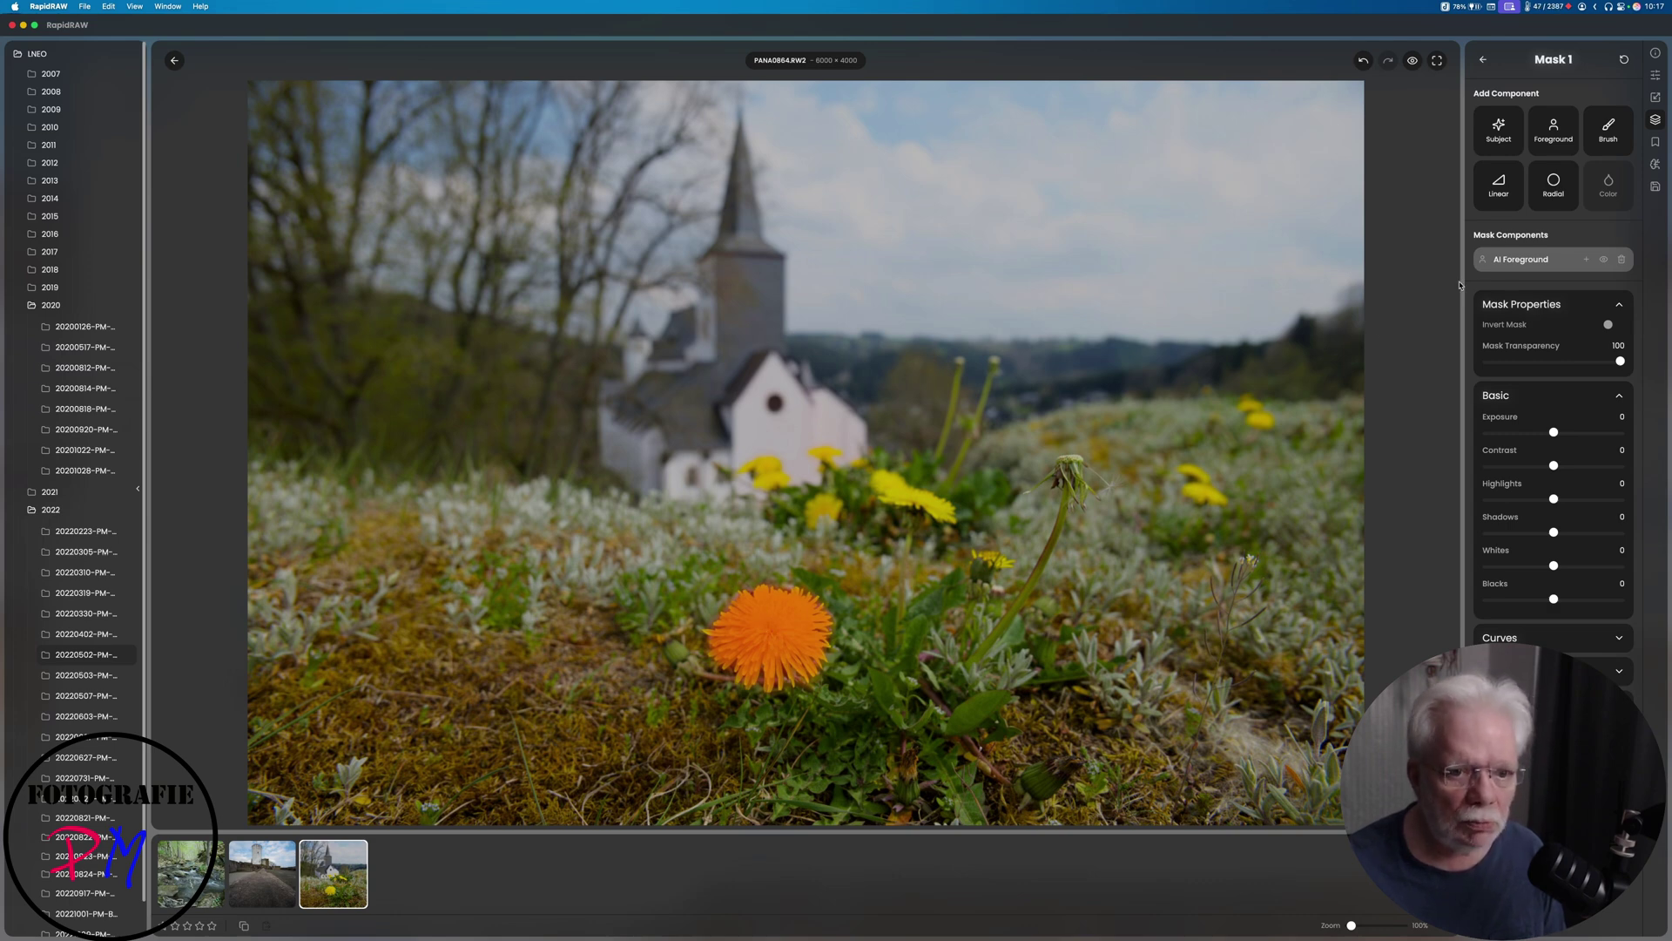
{"action": "left_click", "coordinate": [1621, 260]}
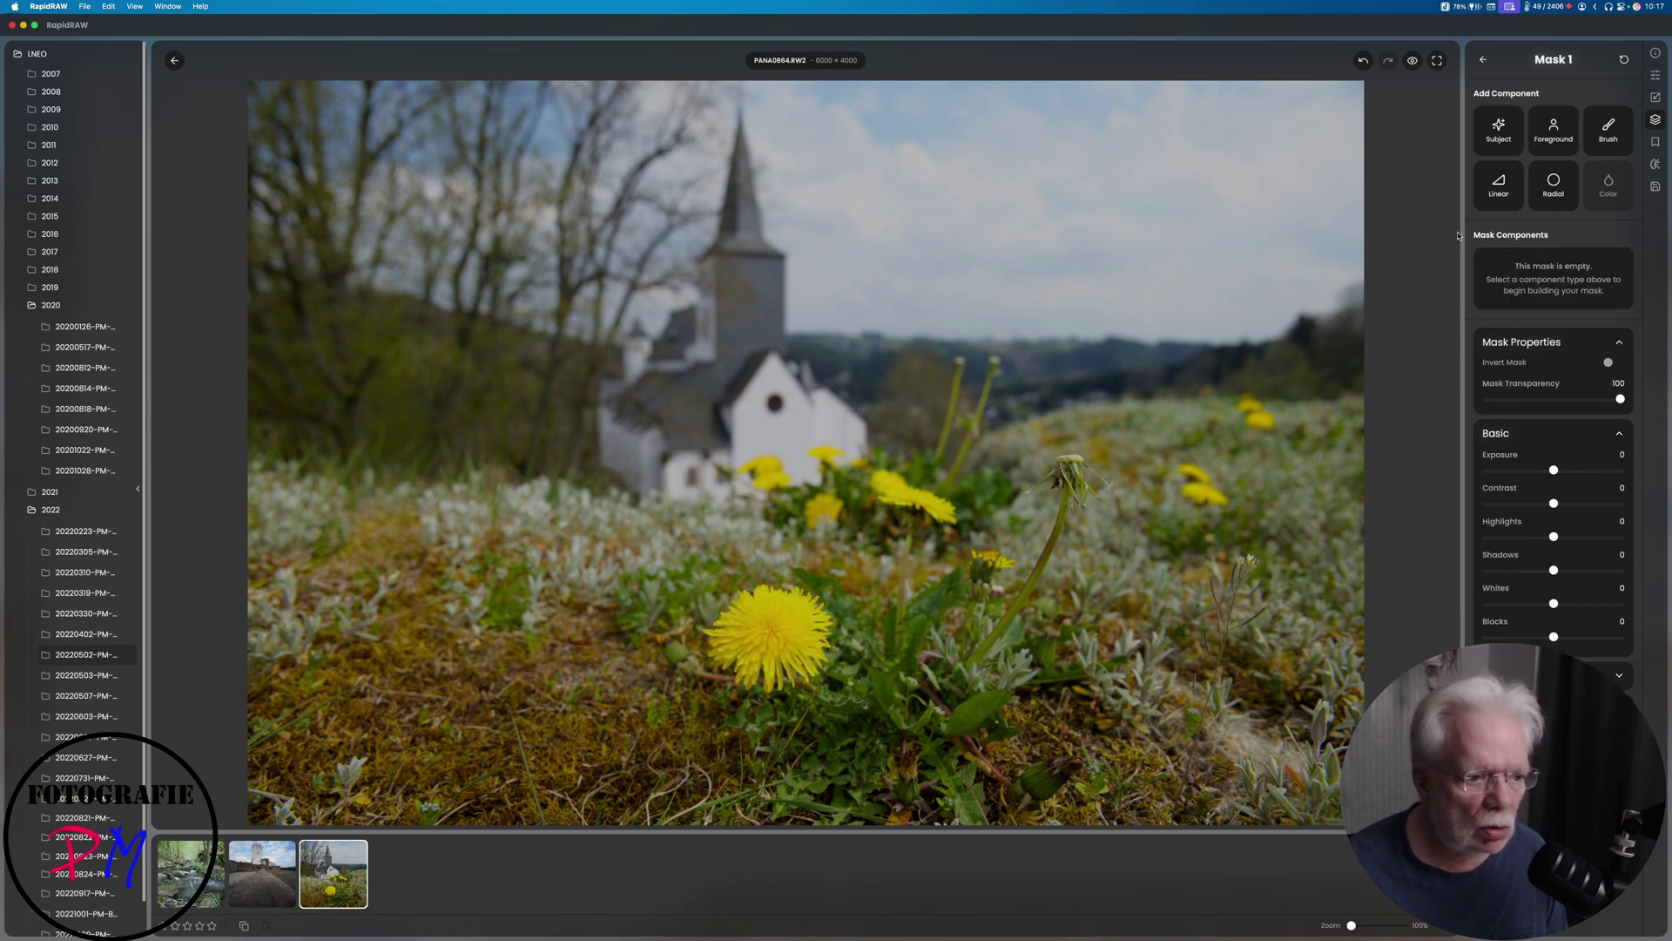
{"action": "left_click", "coordinate": [1542, 195]}
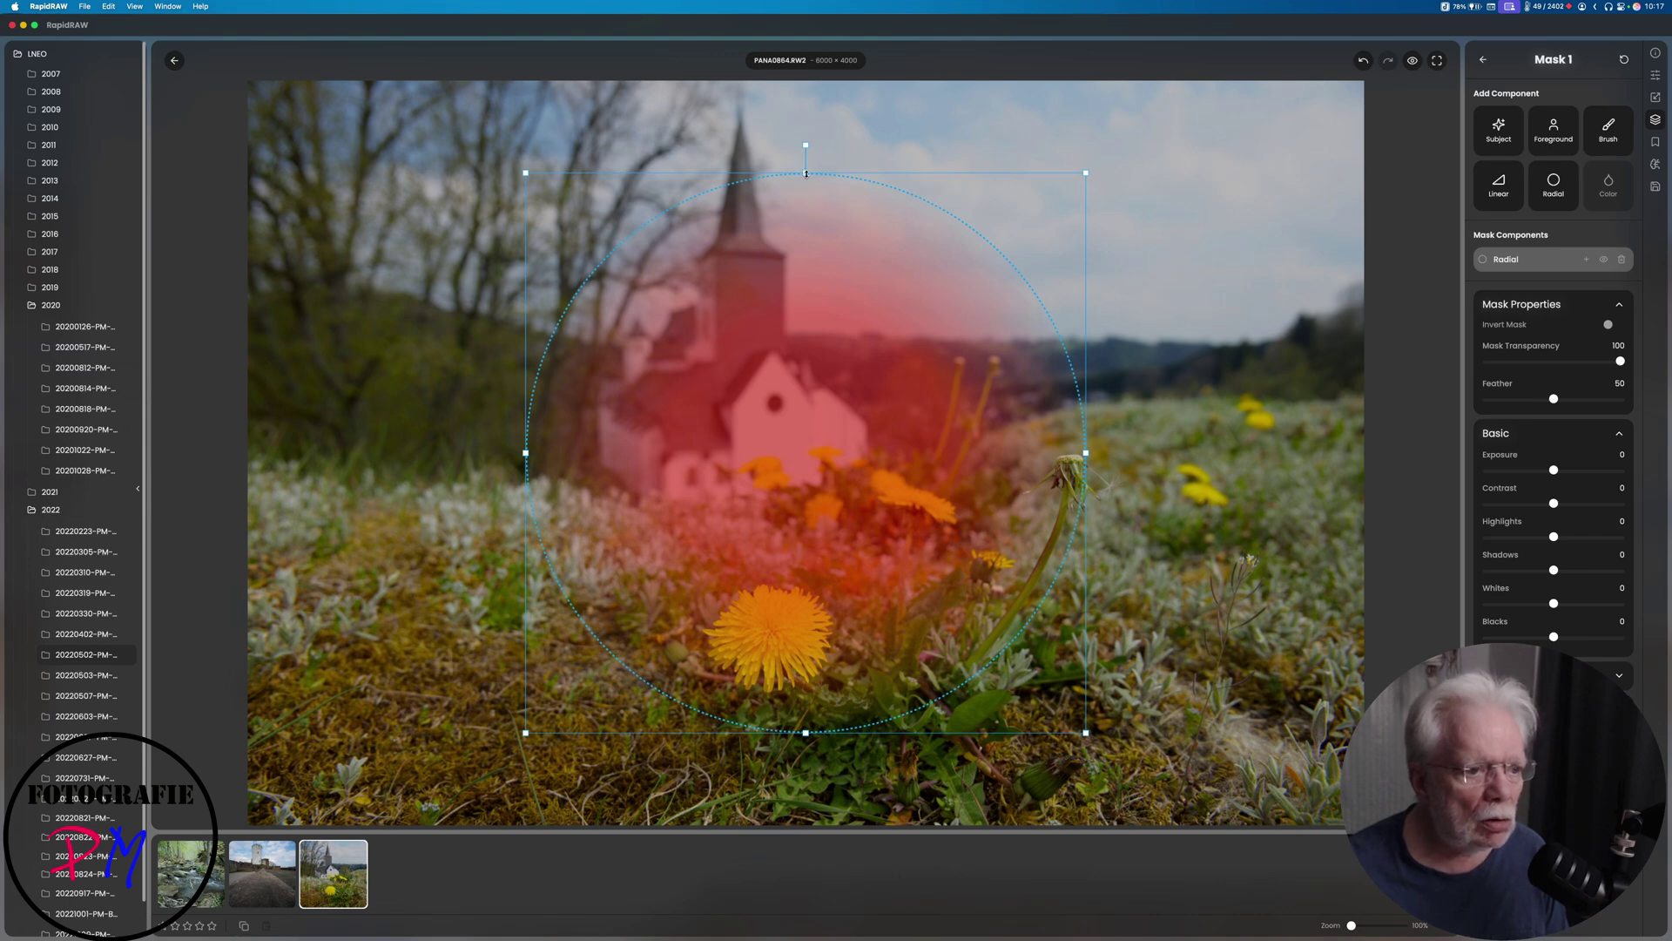
Stretch the radial across the foreground meadow, with transparency 98 and feather 47
{"action": "left_click_drag", "start_coordinate": [806, 173], "coordinate": [783, 498]}
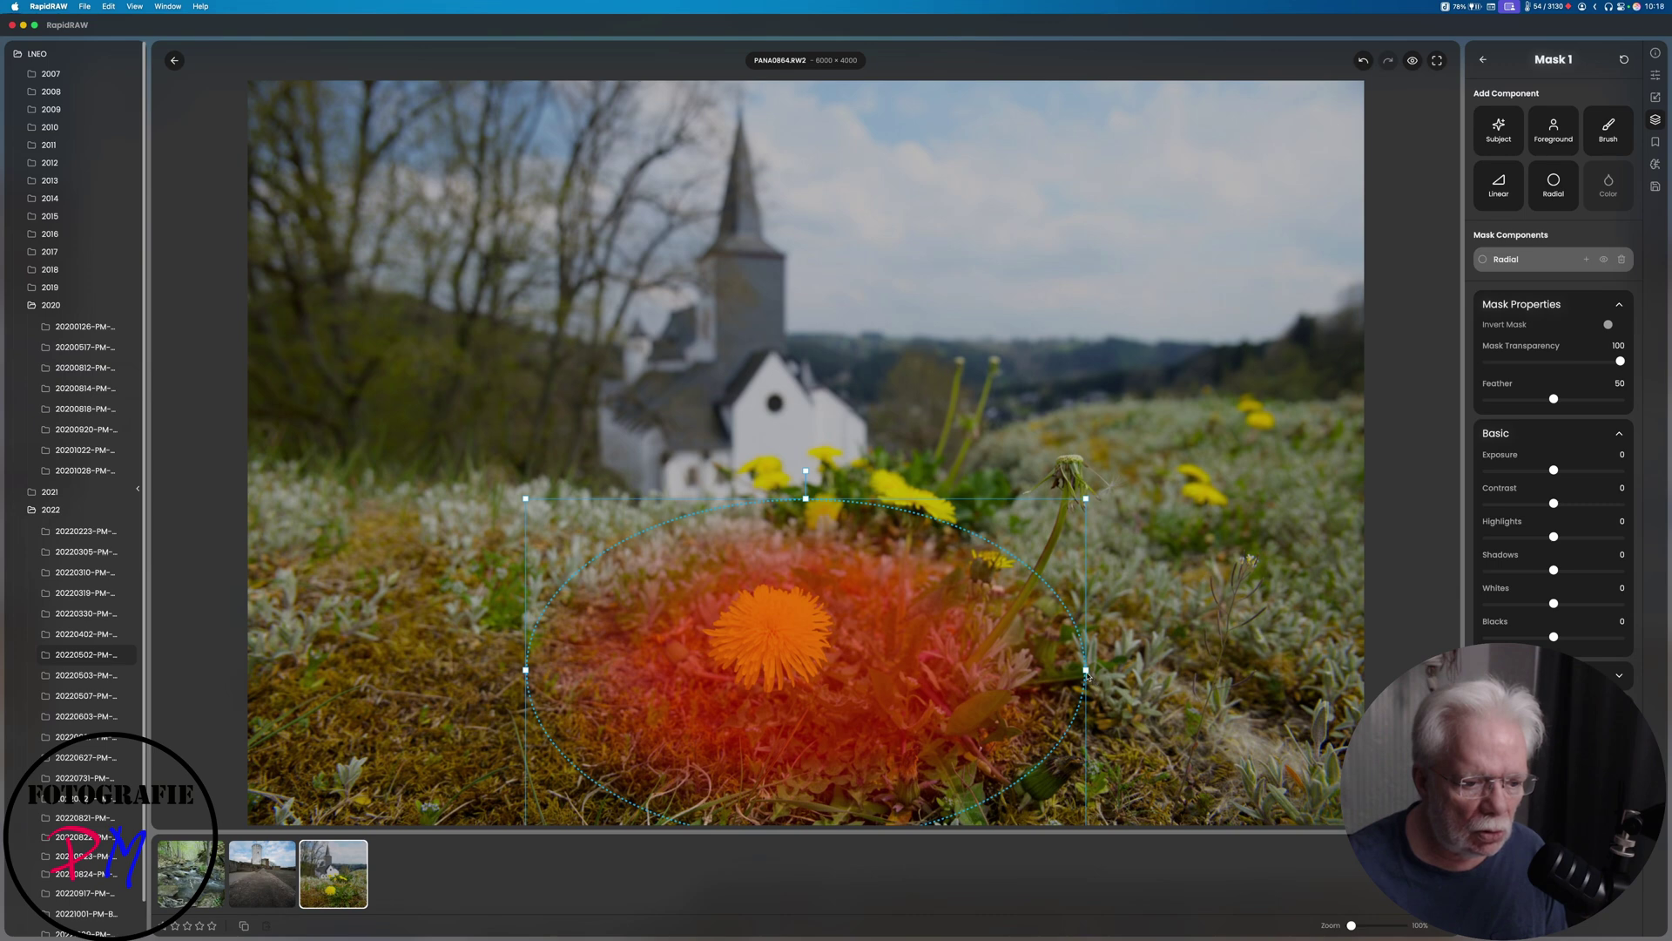
{"action": "left_click_drag", "start_coordinate": [1087, 673], "coordinate": [1434, 642]}
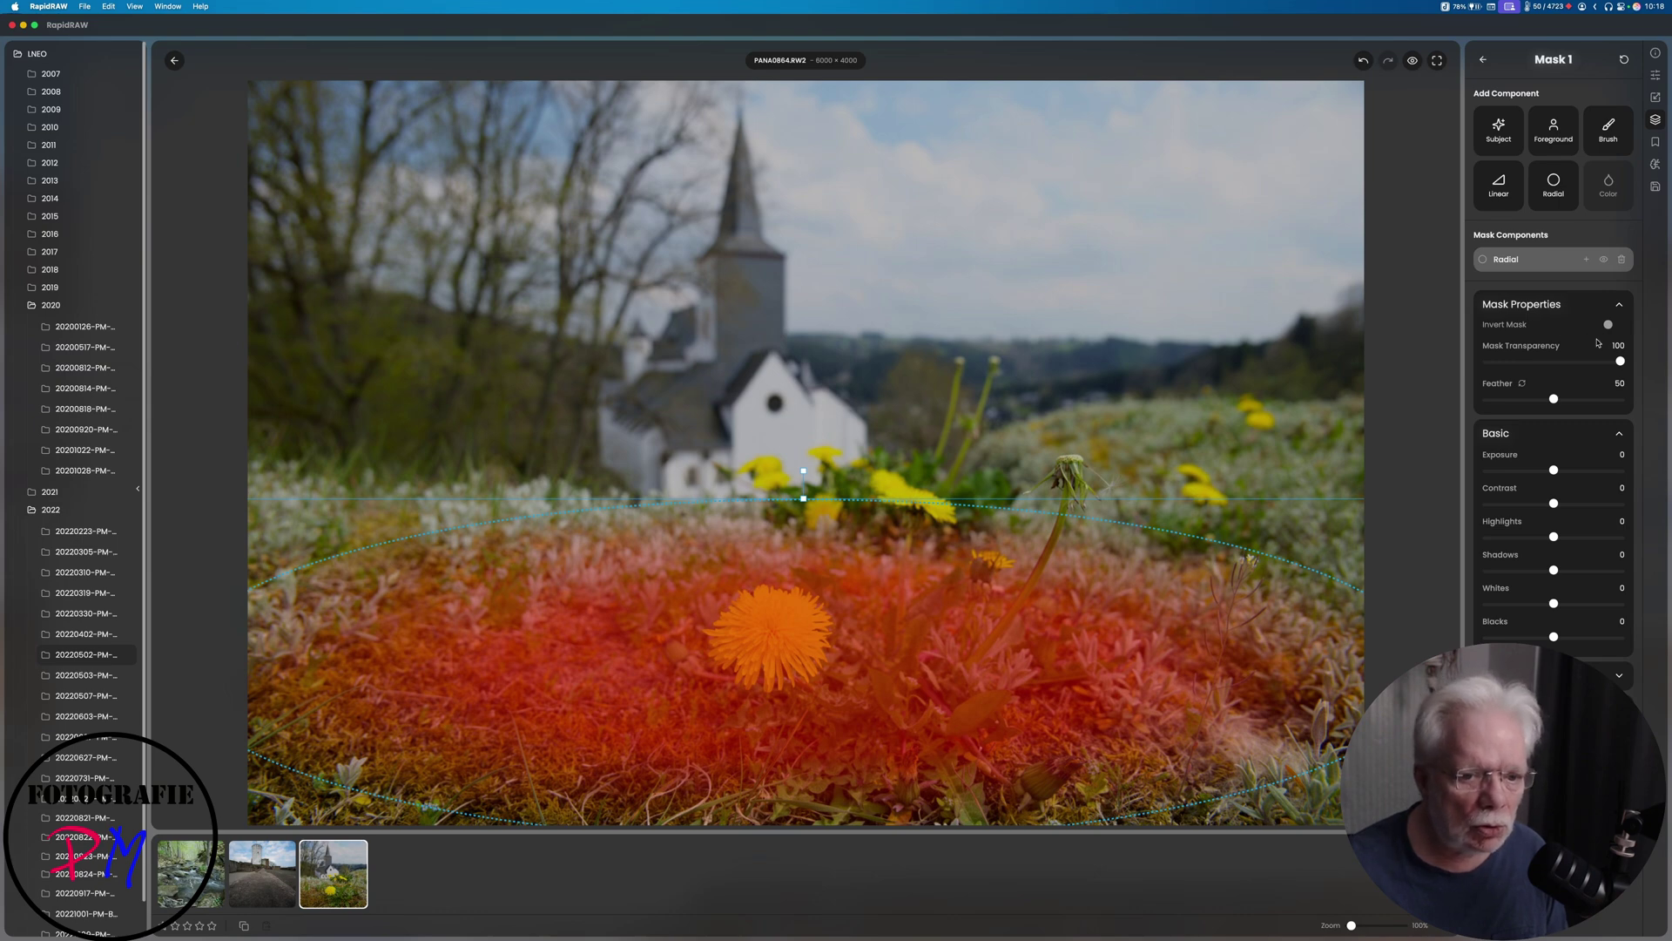
{"action": "left_click_drag", "start_coordinate": [1622, 364], "coordinate": [1533, 411]}
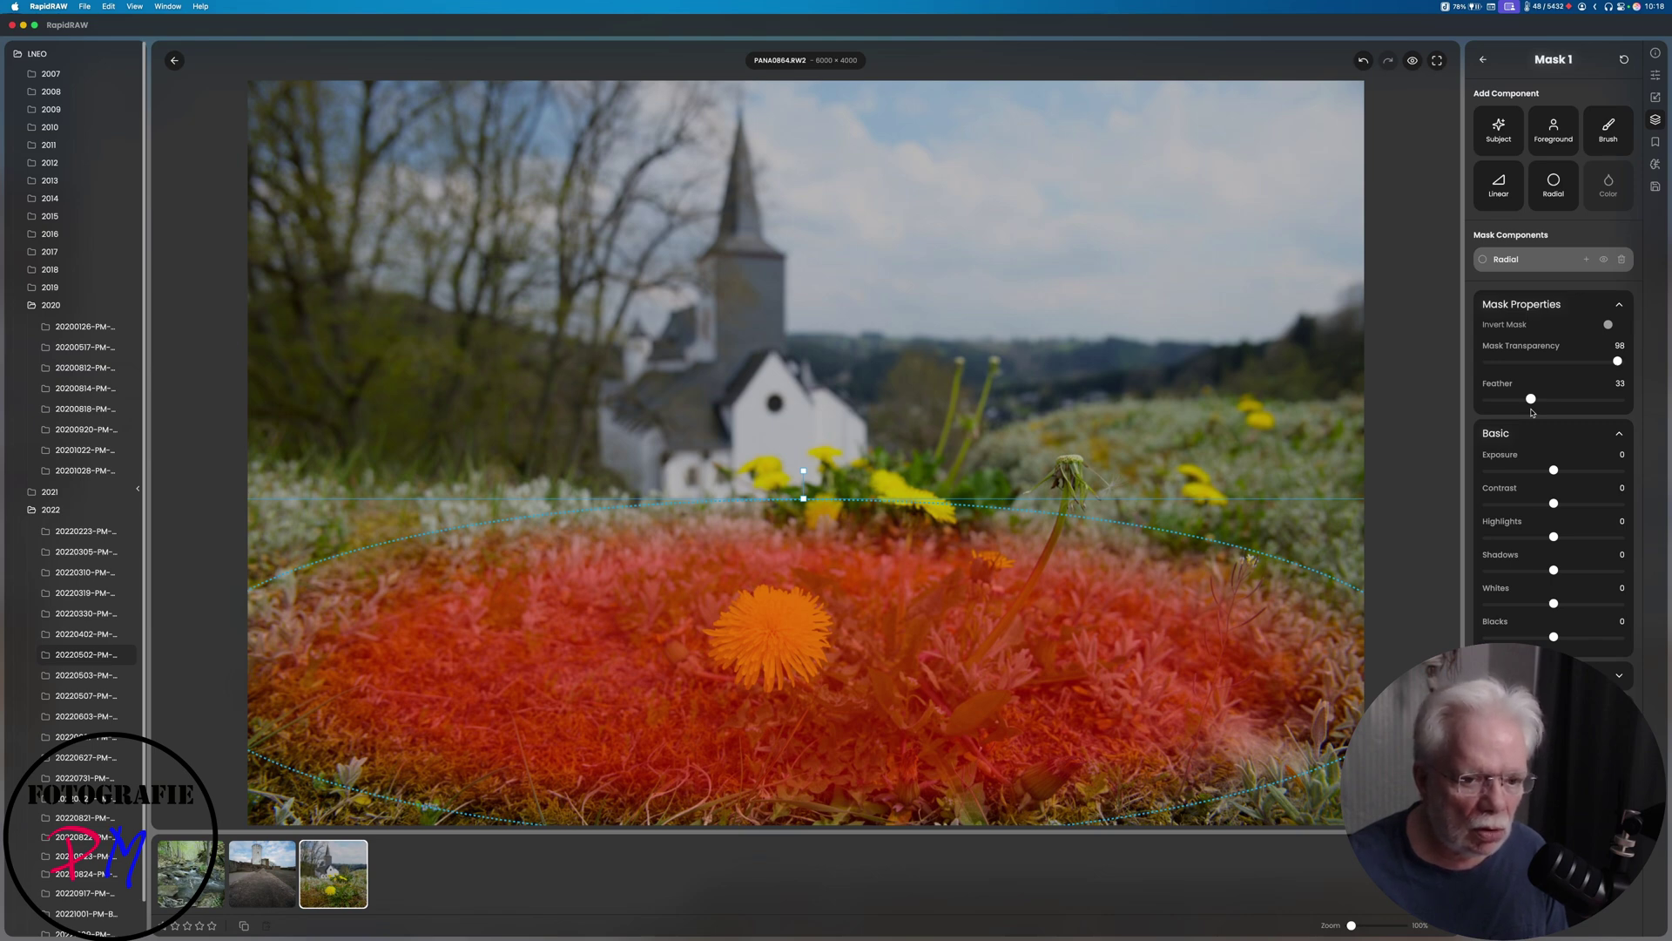
{"action": "left_click_drag", "start_coordinate": [1532, 411], "coordinate": [1551, 407]}
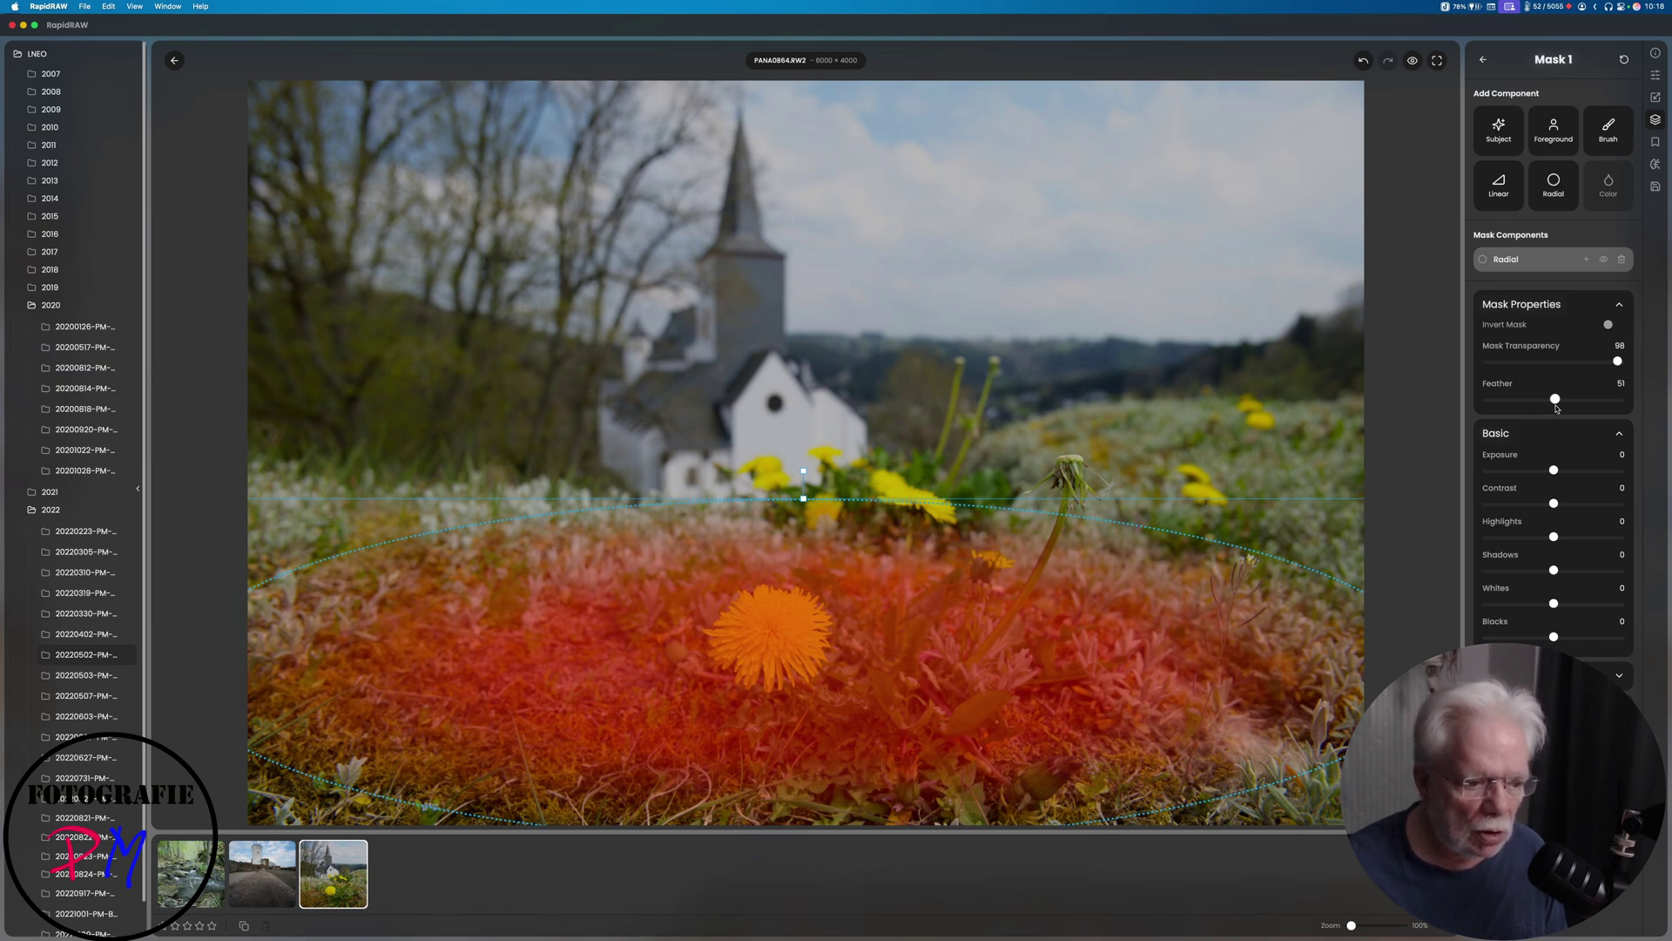
{"action": "mouse_move", "coordinate": [1557, 407]}
{"action": "left_mouse_down"}
{"action": "mouse_move", "coordinate": [1537, 409]}
{"action": "mouse_move", "coordinate": [1550, 407]}
{"action": "left_mouse_up"}
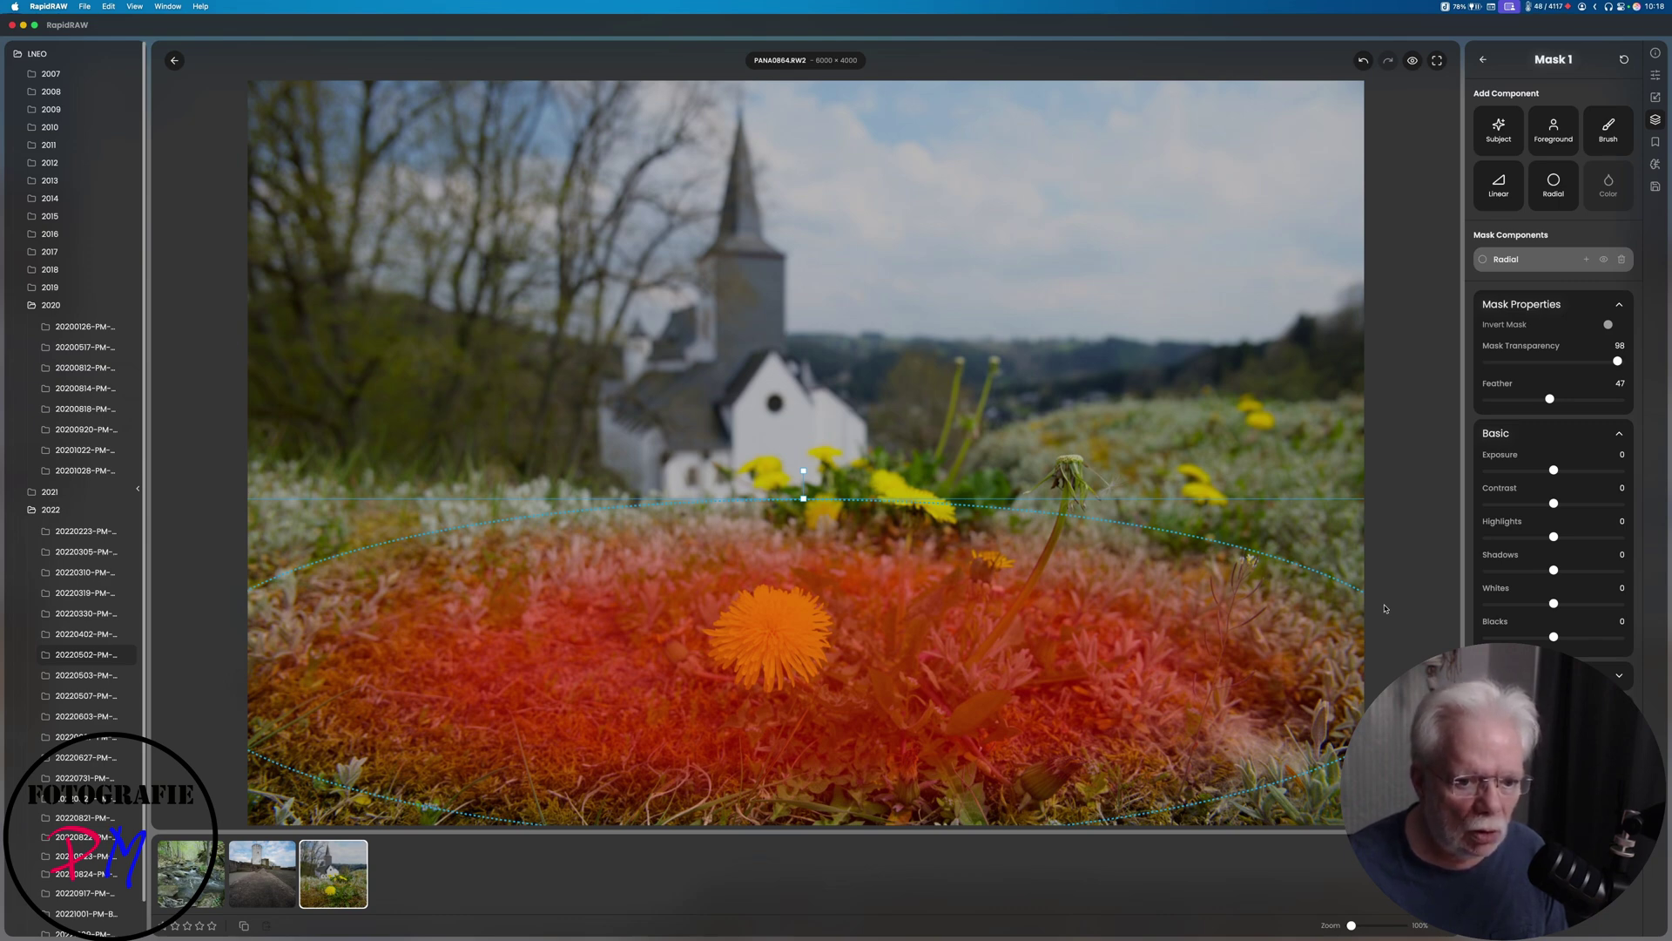
Set the masked area's exposure to -0.29 and contrast to 9
{"action": "left_click", "coordinate": [1554, 471]}
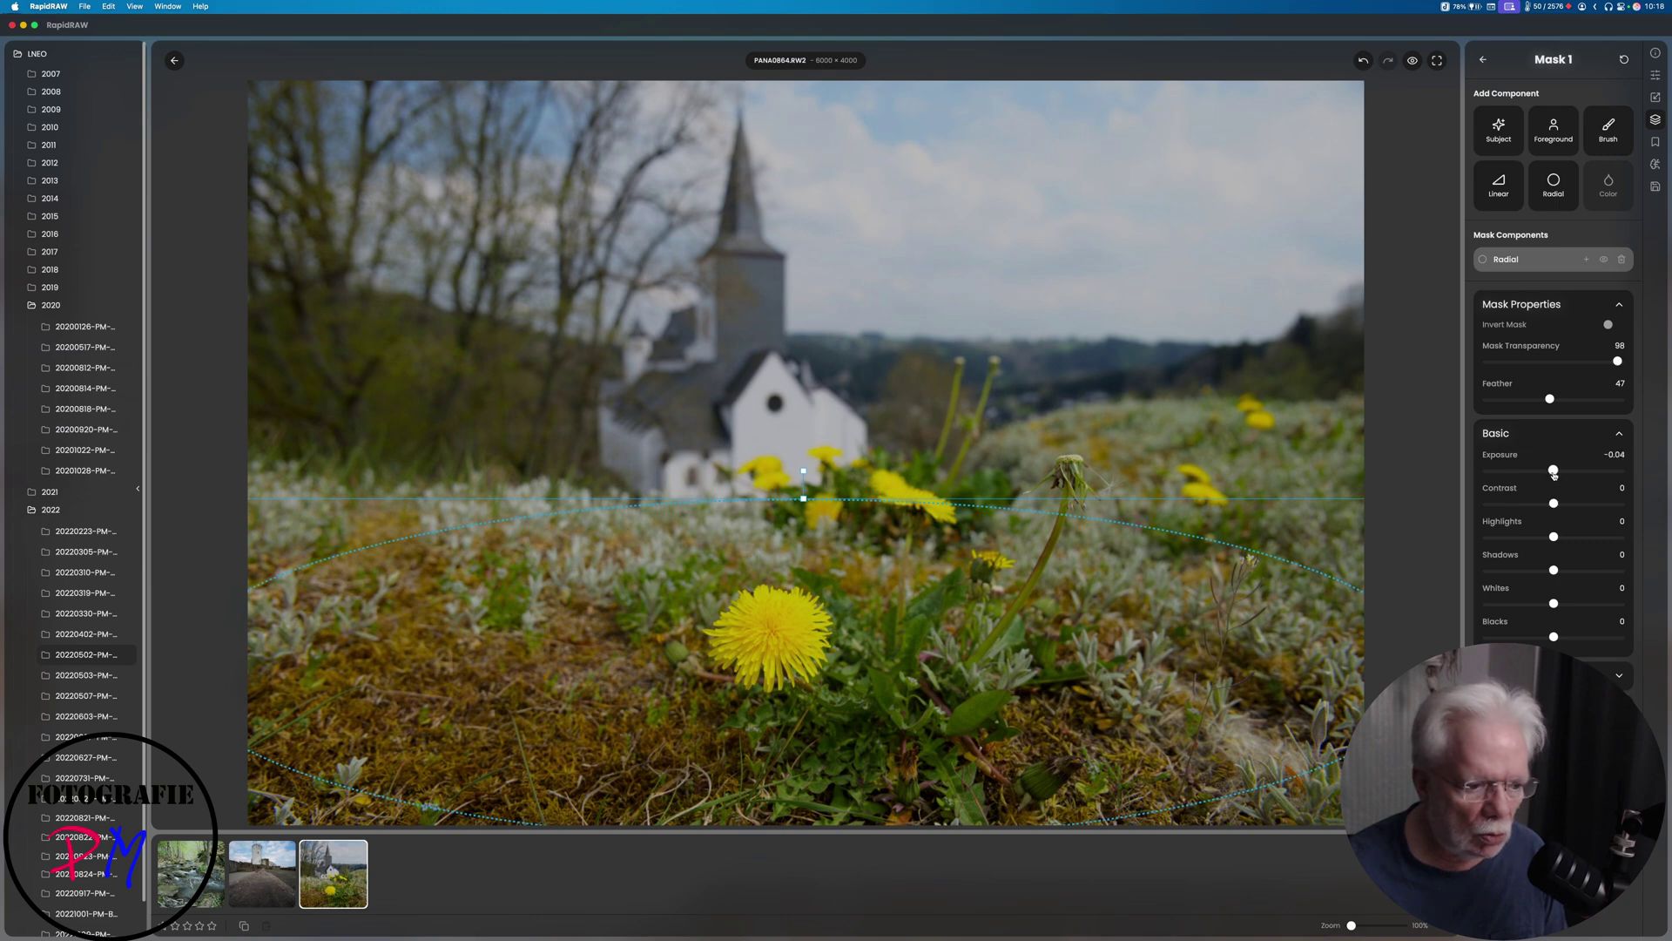
{"action": "left_click_drag", "start_coordinate": [1554, 473], "coordinate": [1551, 478]}
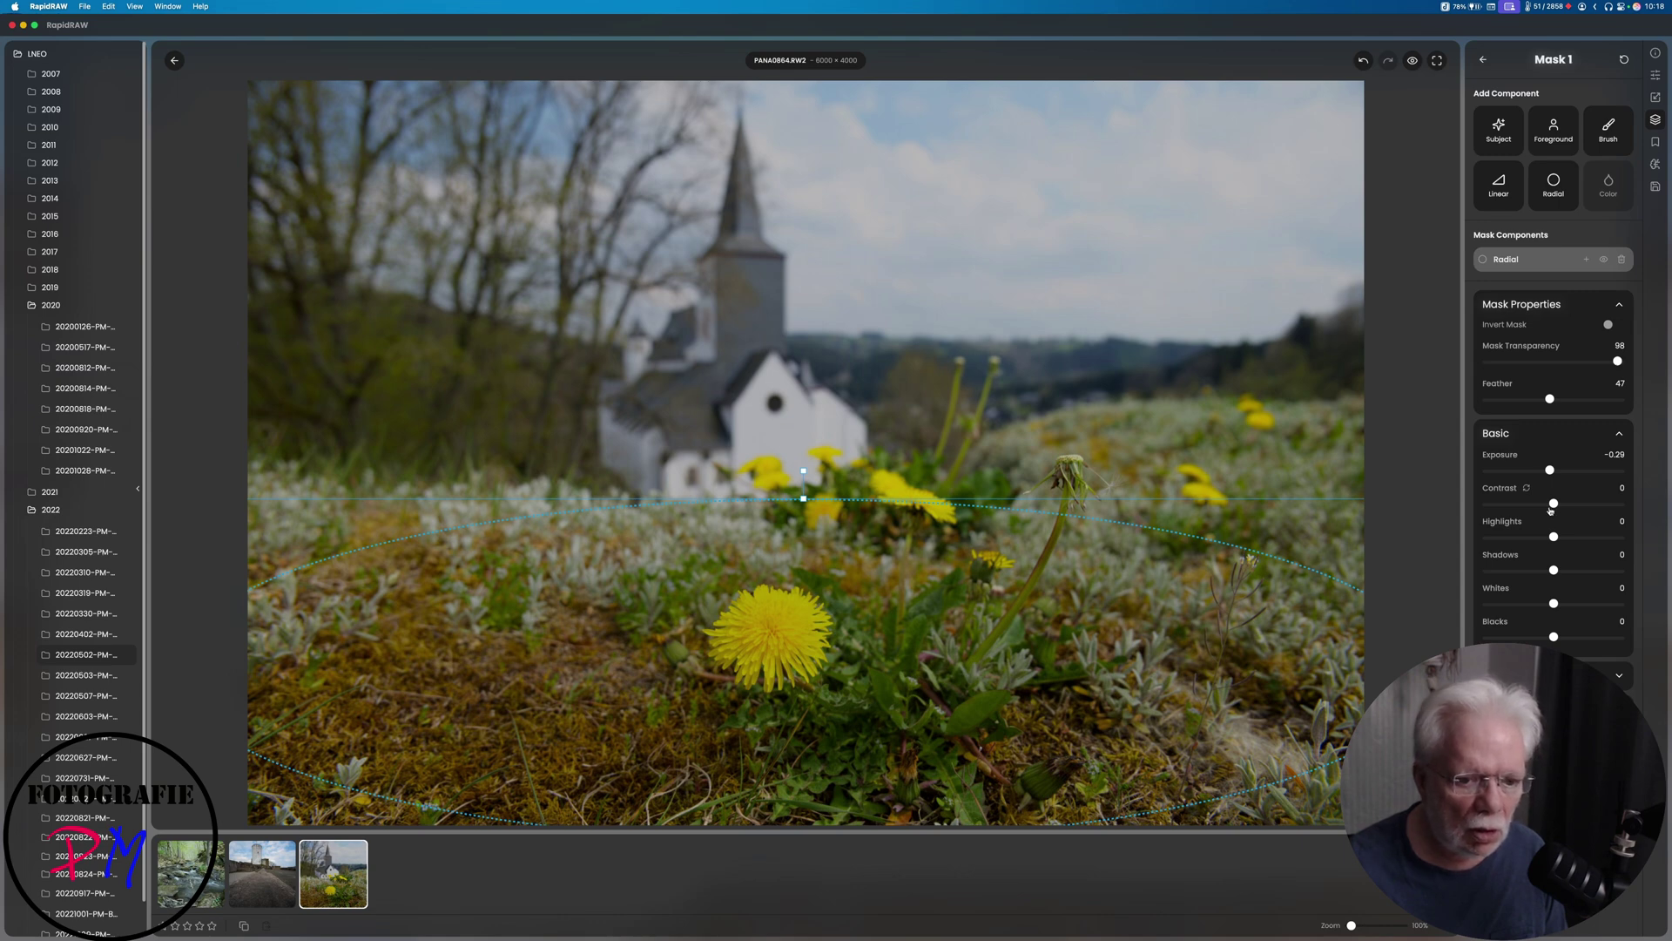
{"action": "left_click_drag", "start_coordinate": [1551, 510], "coordinate": [1558, 509]}
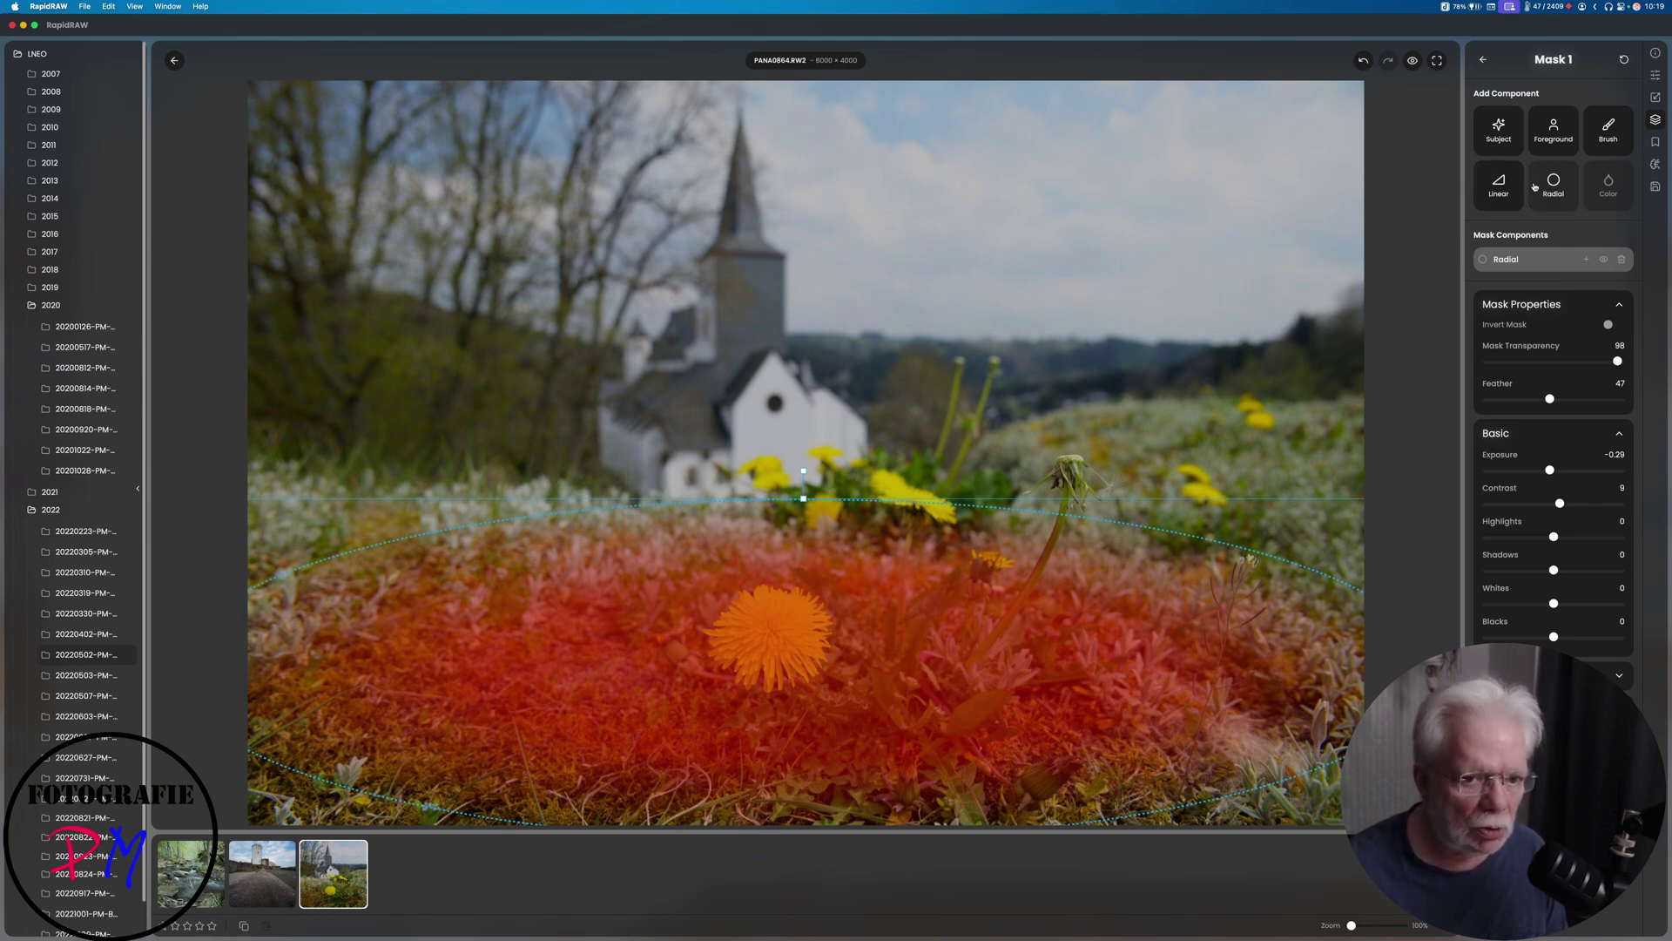
{"action": "left_click", "coordinate": [1655, 145]}
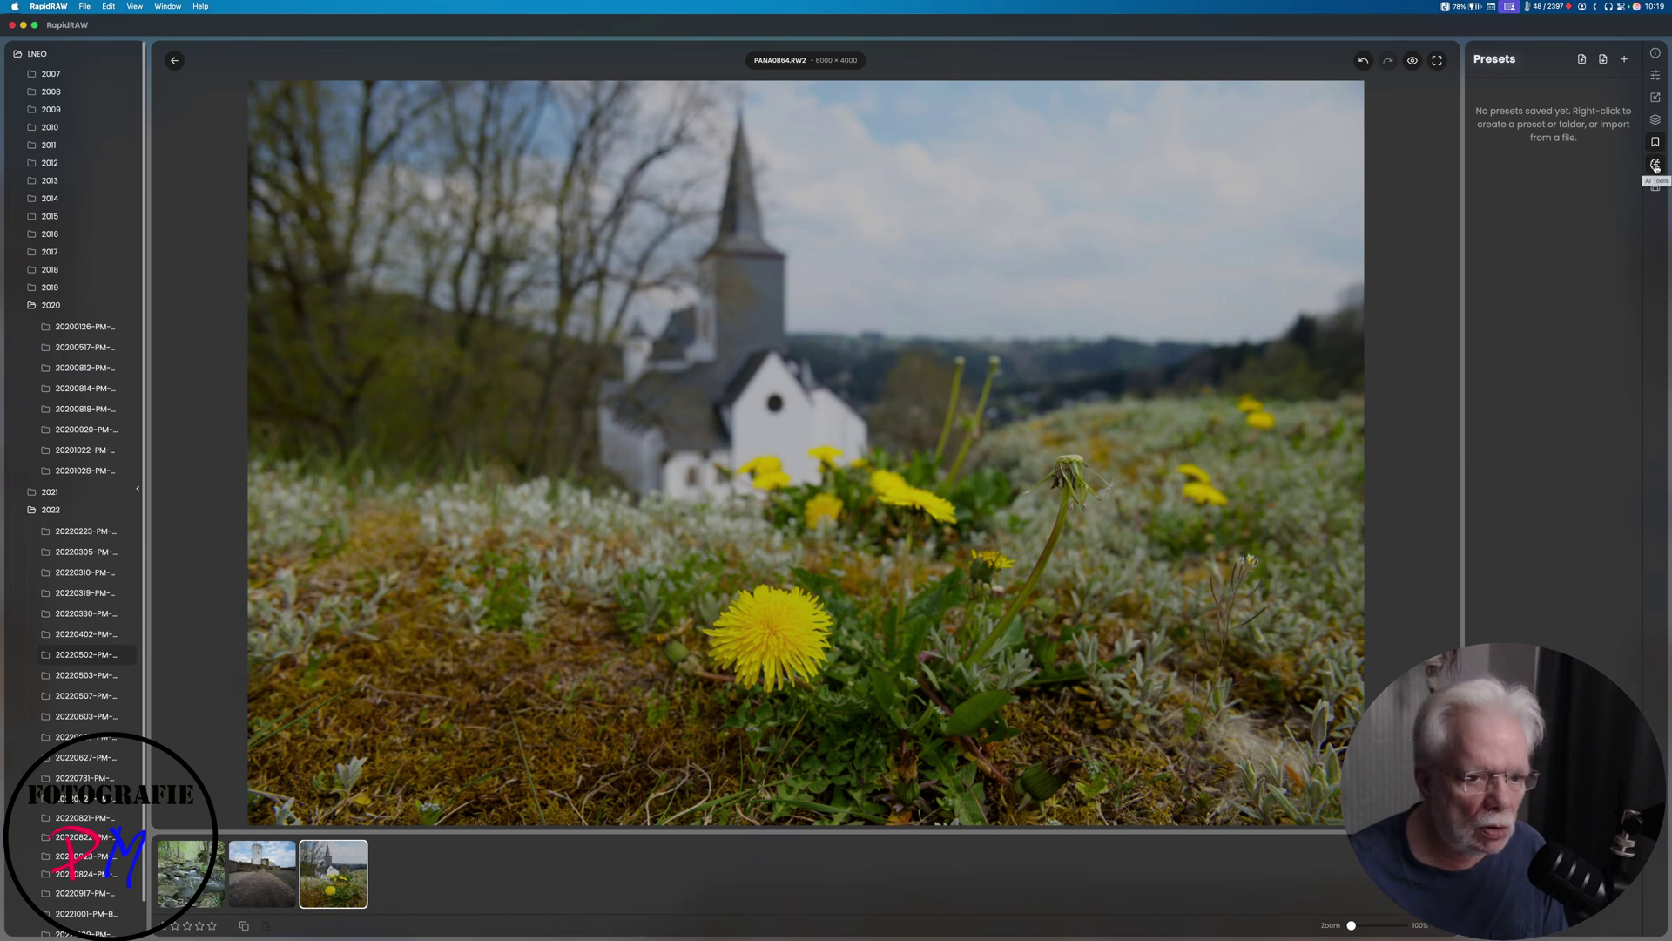
Show the AI Tools panel, which reports the ComfyUI backend as not detected
{"action": "left_click", "coordinate": [1656, 165]}
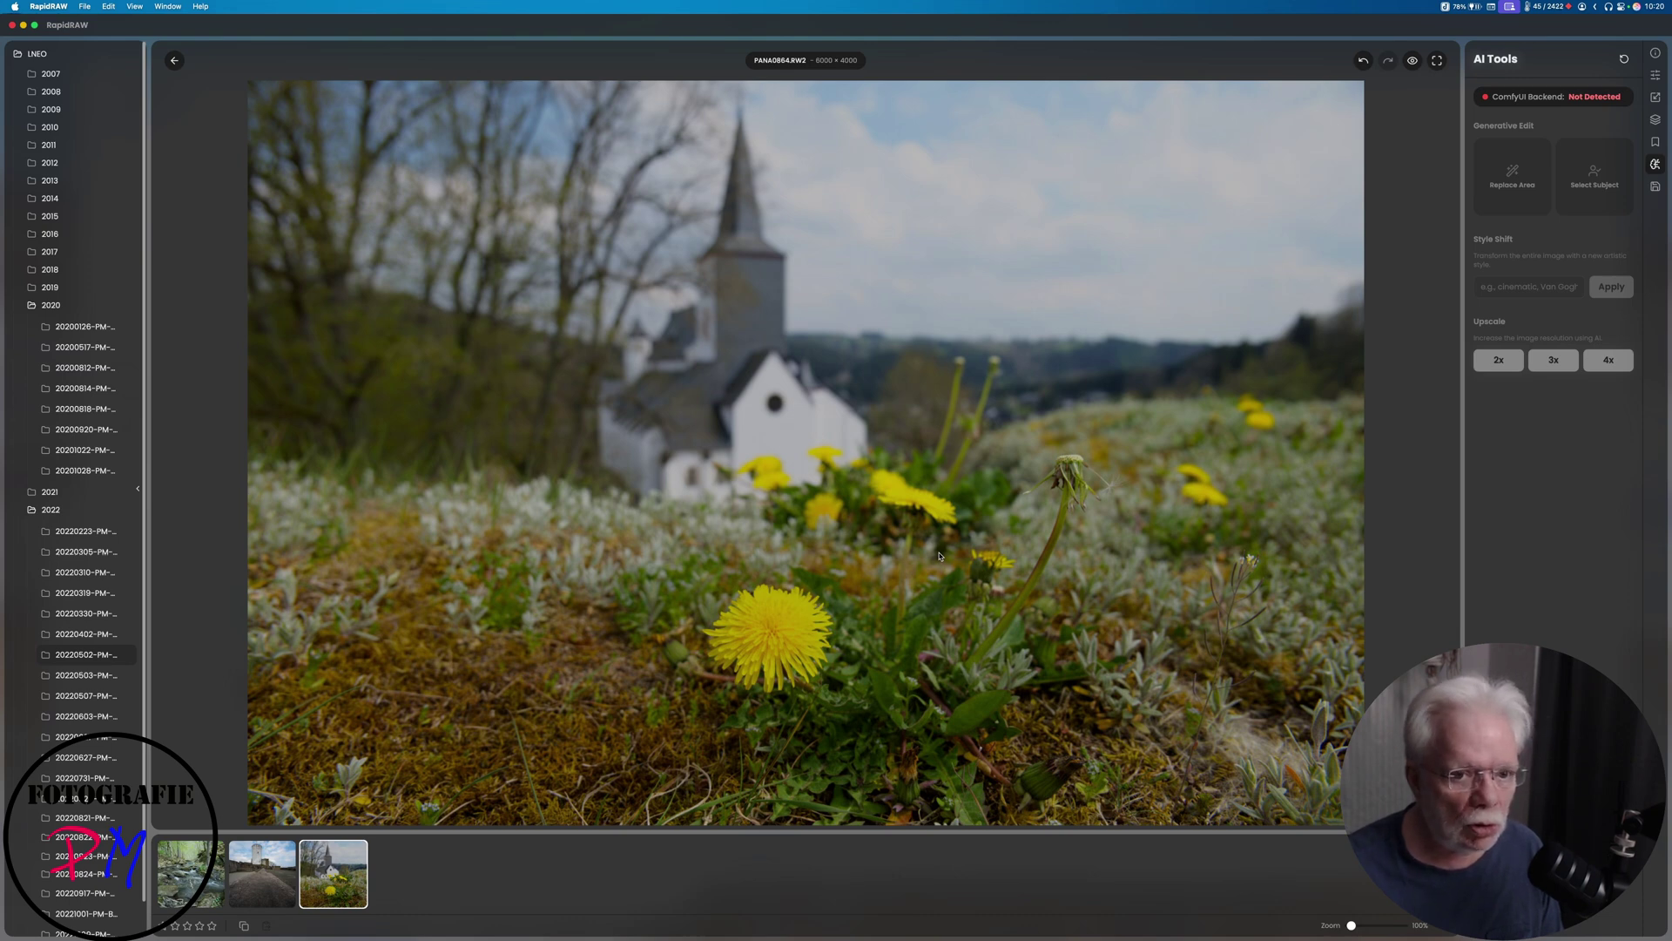
{"action": "left_click", "coordinate": [1655, 188]}
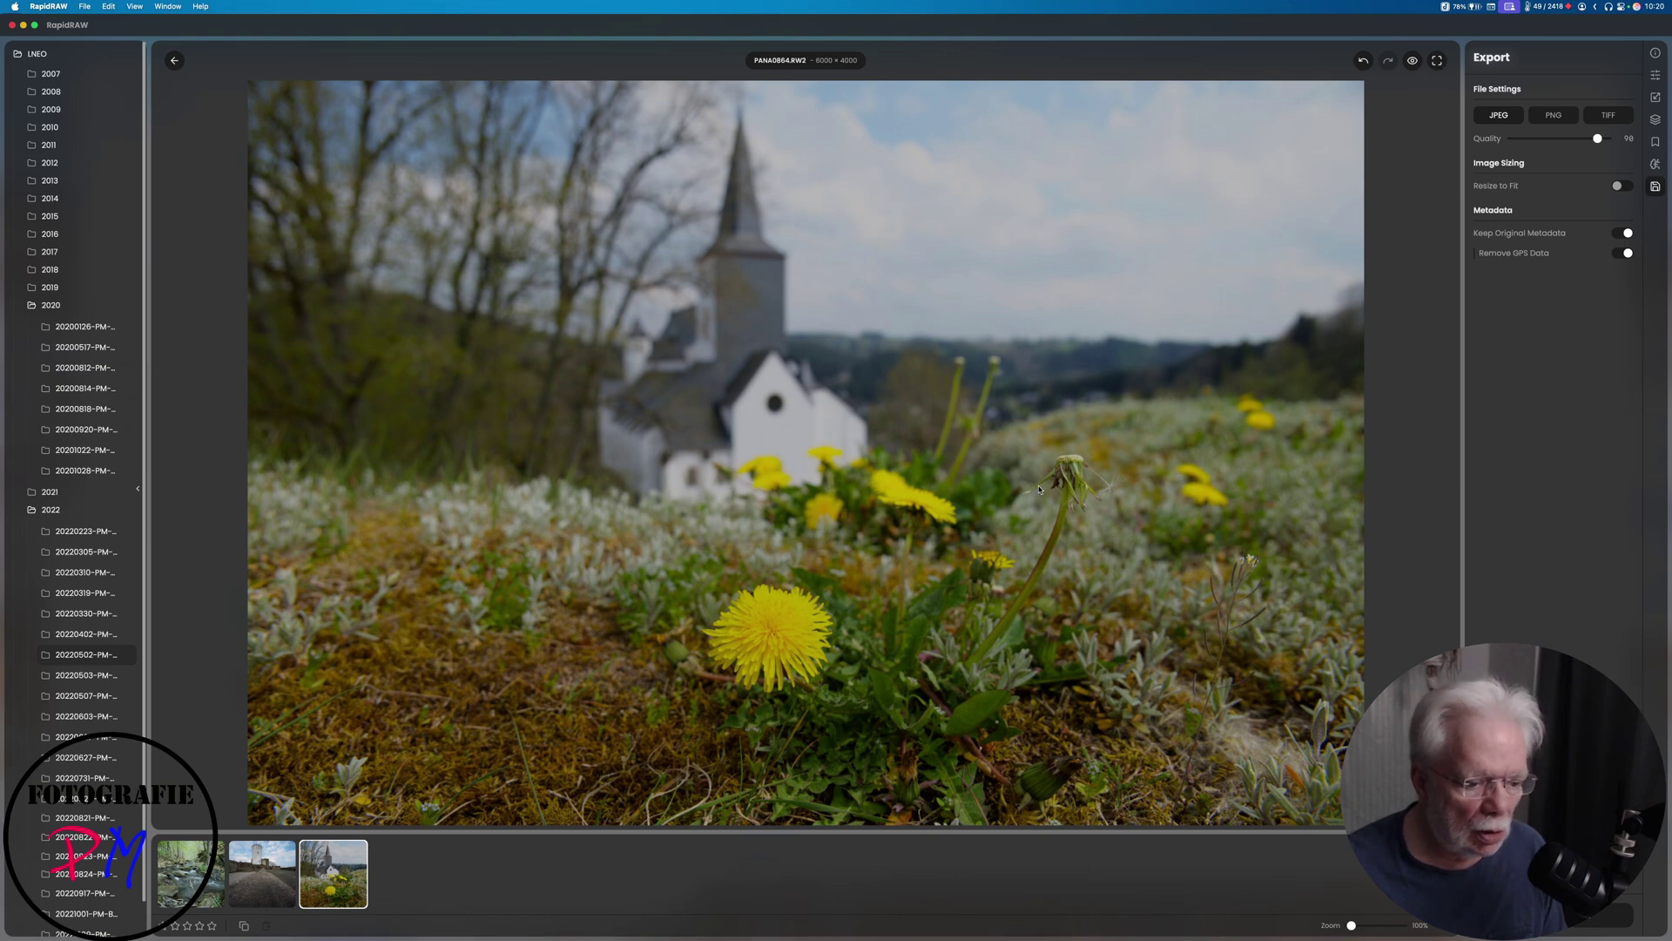
Switch to Firefox from the Dock to view the RapidRAW GitHub README
{"action": "mouse_move", "coordinate": [772, 937]}
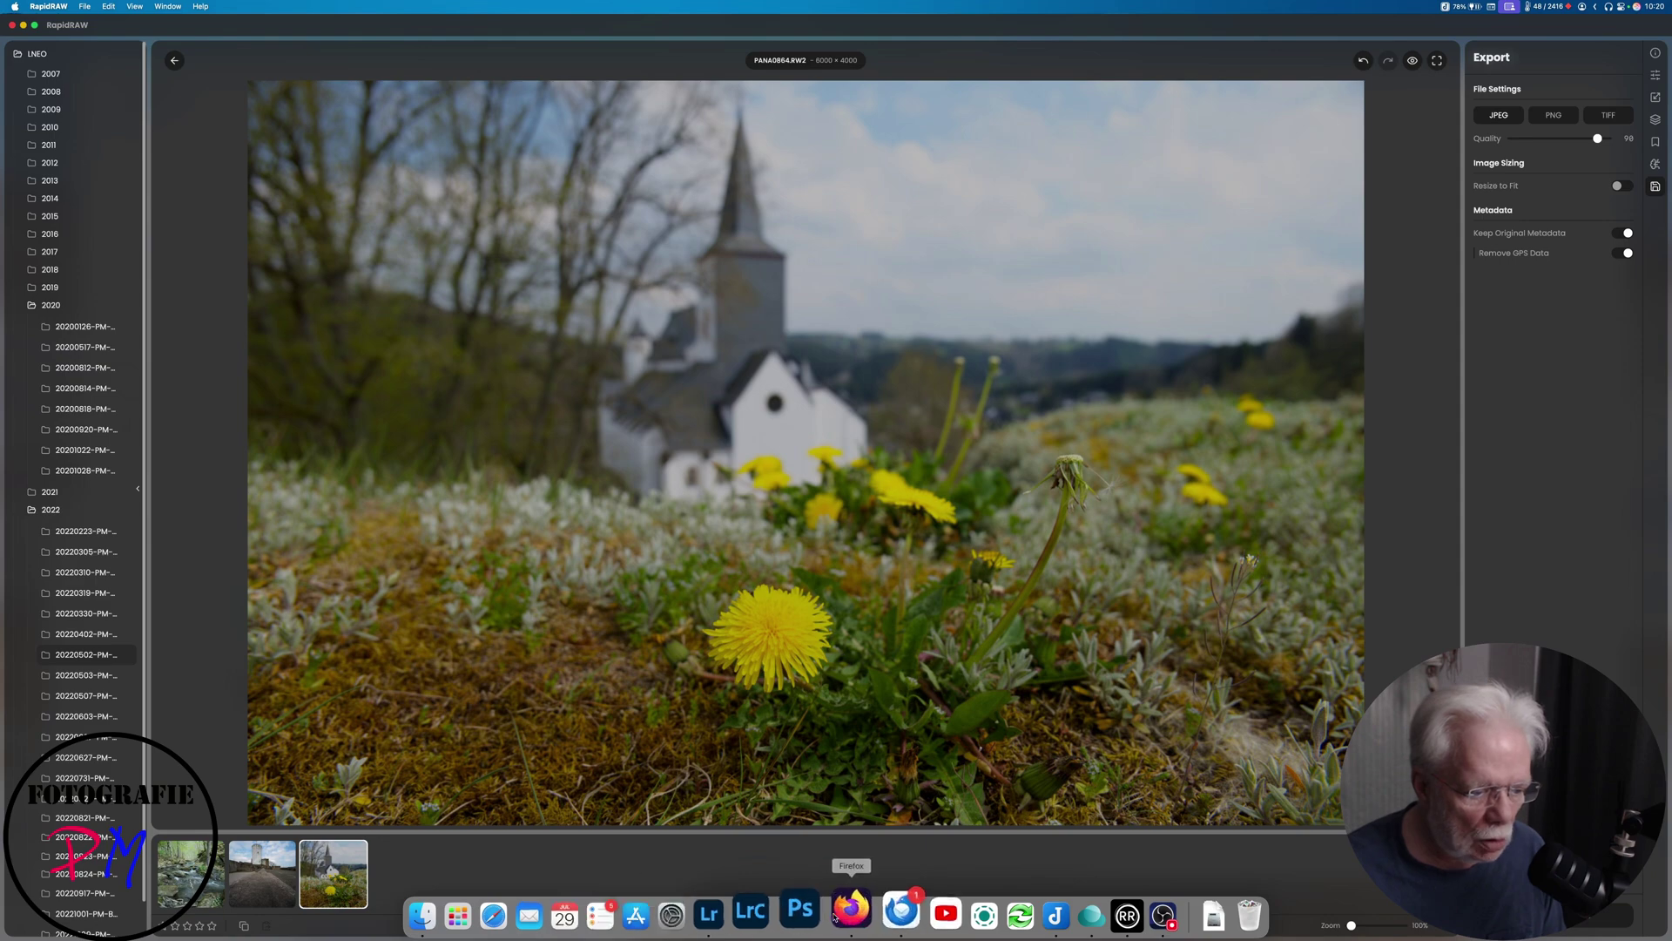
{"action": "left_click", "coordinate": [838, 914]}
Switch to the RapidRAW repository tab and expand its README's day-by-day development log
{"action": "left_click", "coordinate": [1432, 74]}
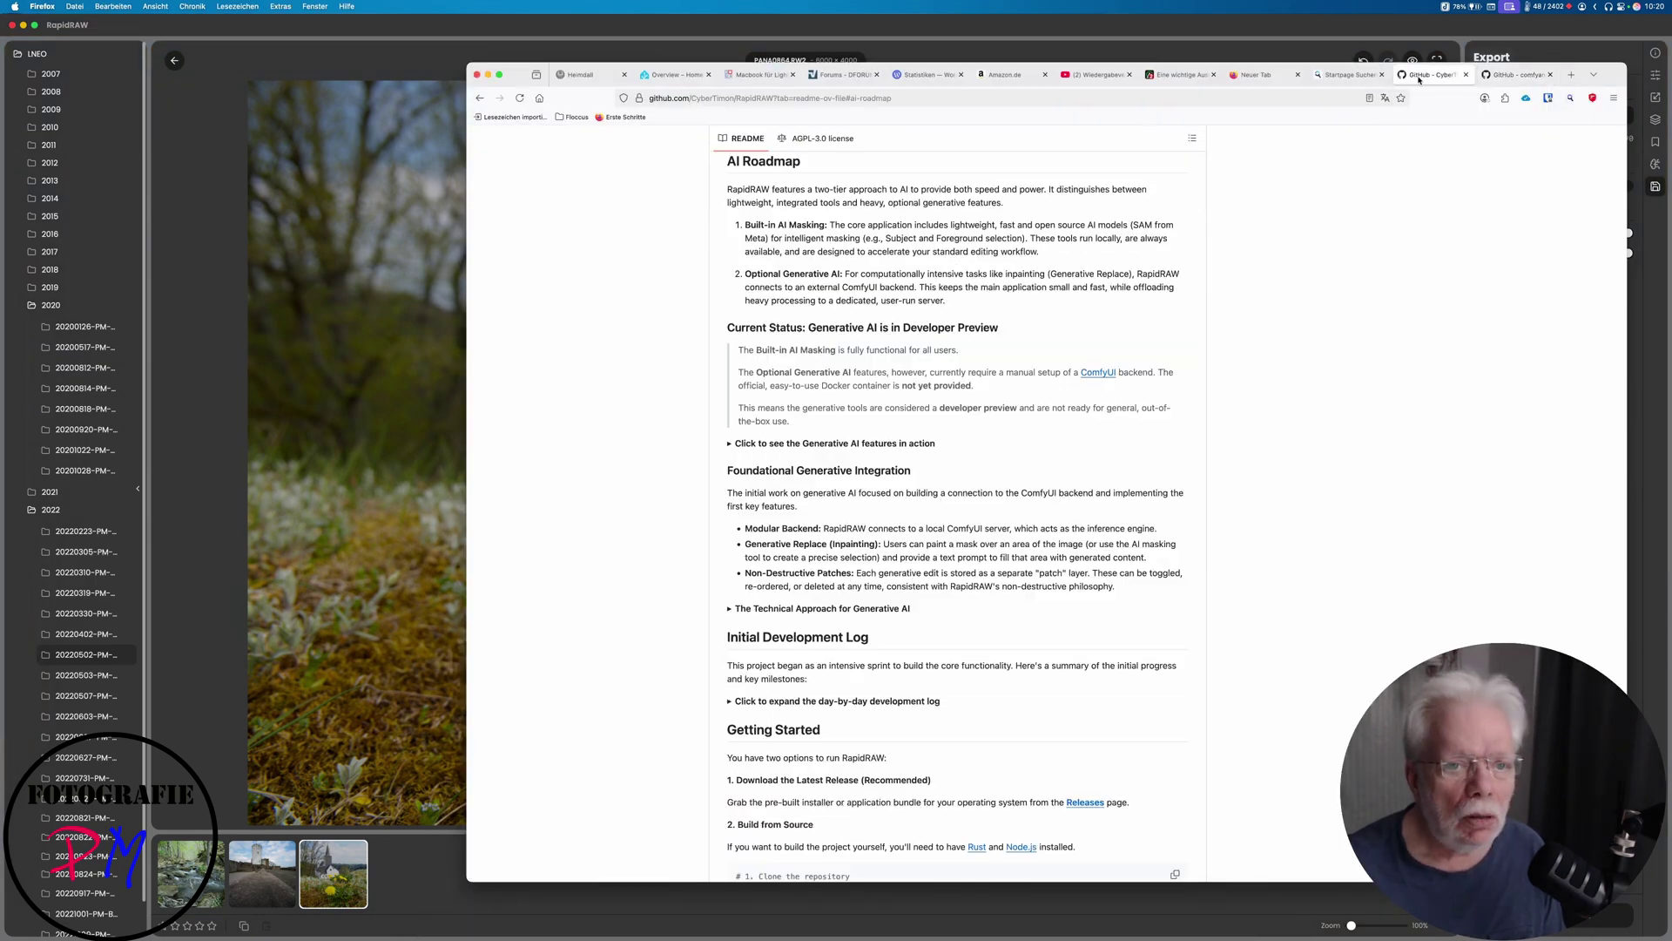
{"action": "scroll", "coordinate": [839, 412], "scroll_direction": "up", "scroll_amount": 15}
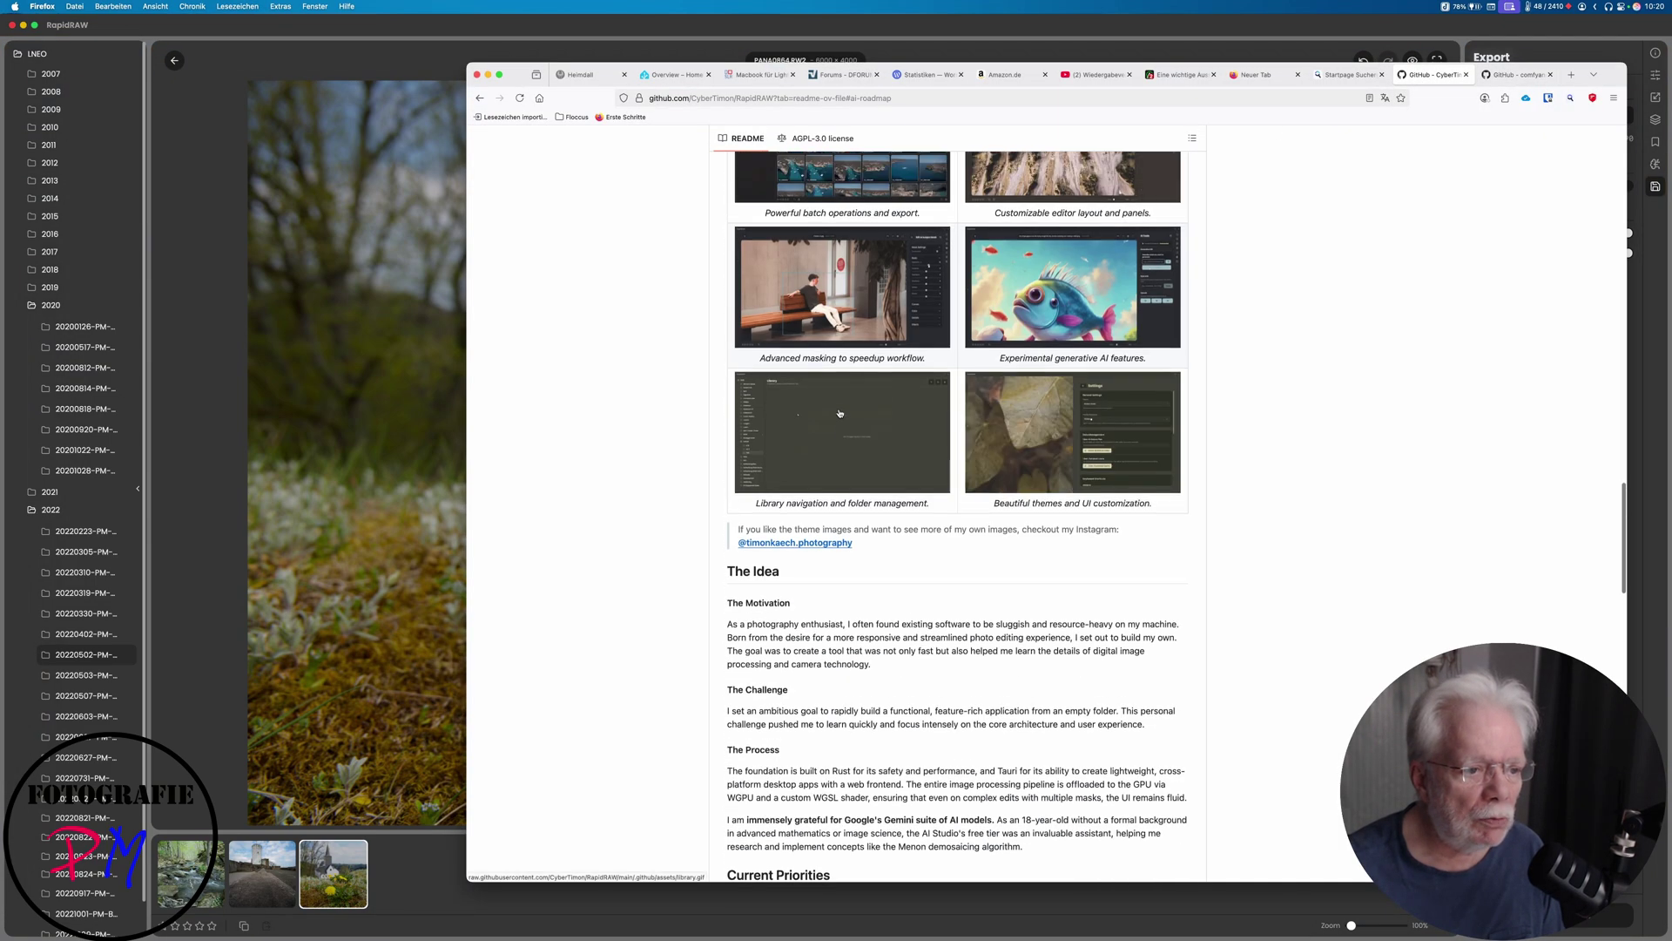
{"action": "scroll", "coordinate": [839, 412], "scroll_direction": "up", "scroll_amount": 10}
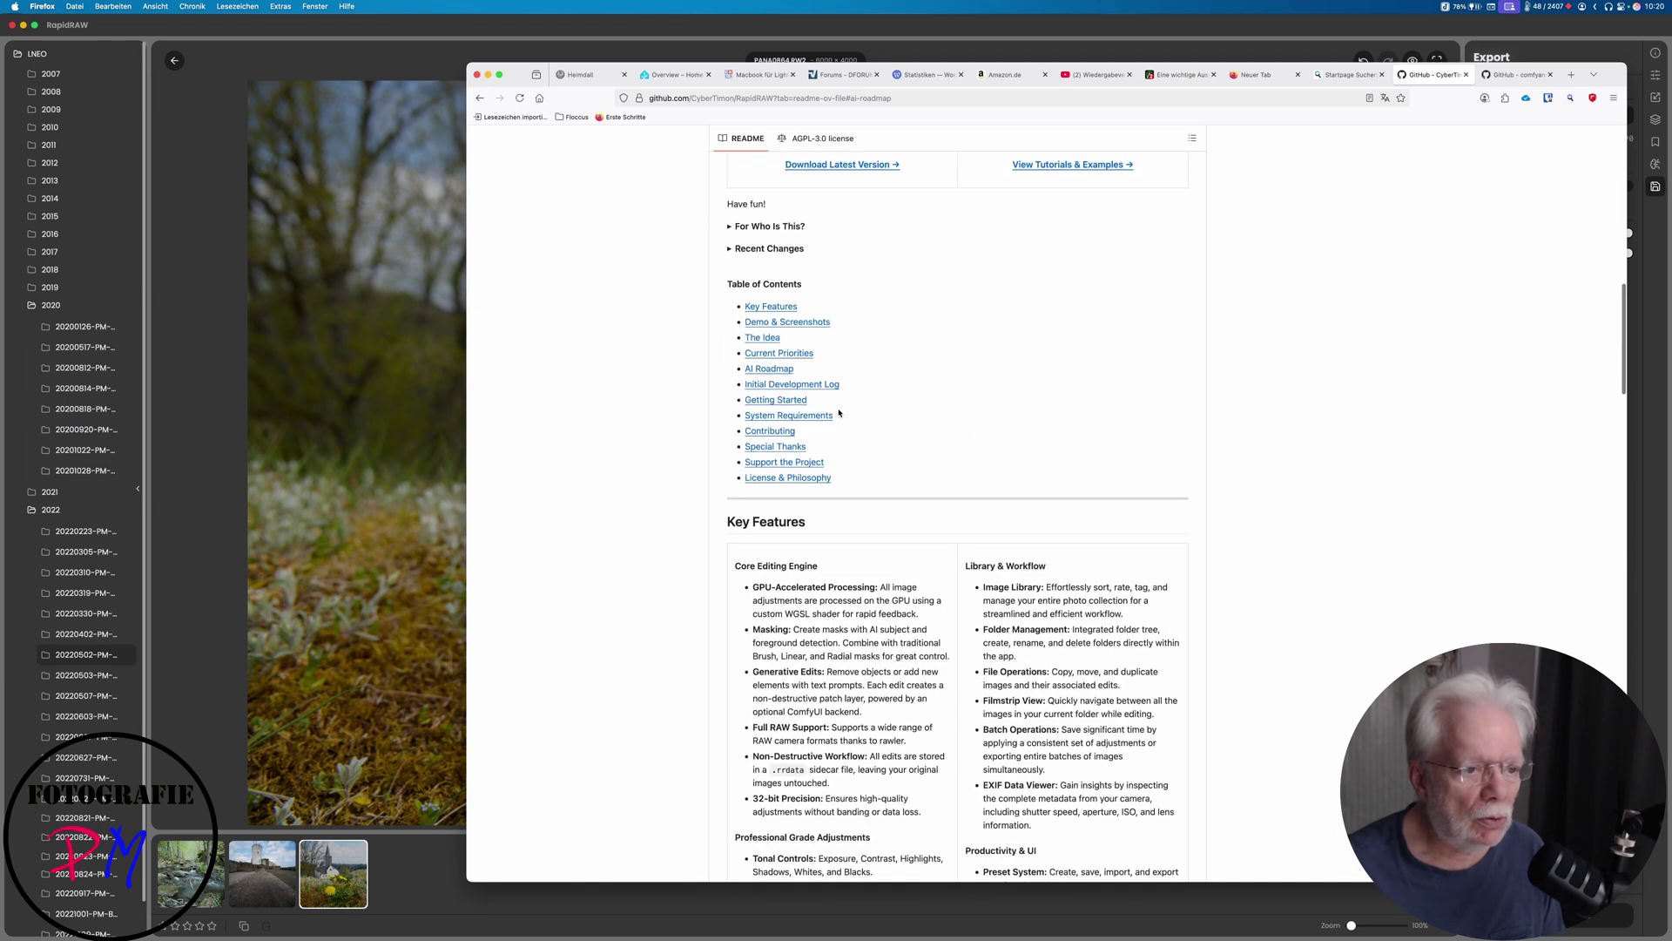
{"action": "scroll", "coordinate": [839, 412], "scroll_direction": "up", "scroll_amount": 8}
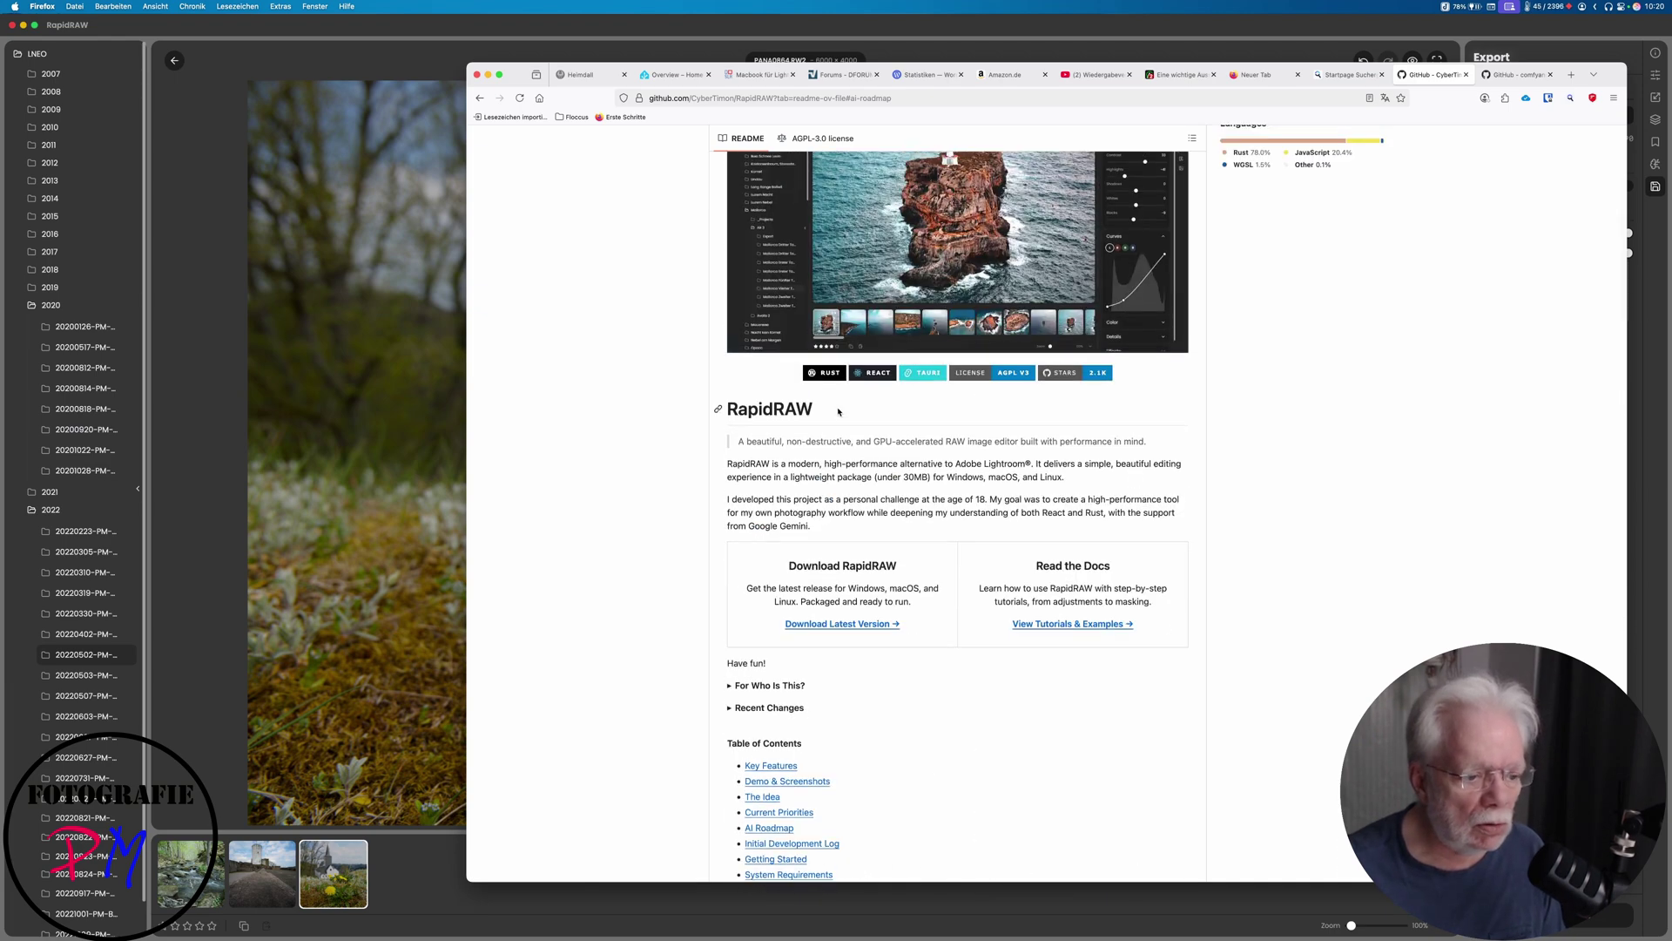
{"action": "scroll", "coordinate": [839, 412], "scroll_direction": "up", "scroll_amount": 6}
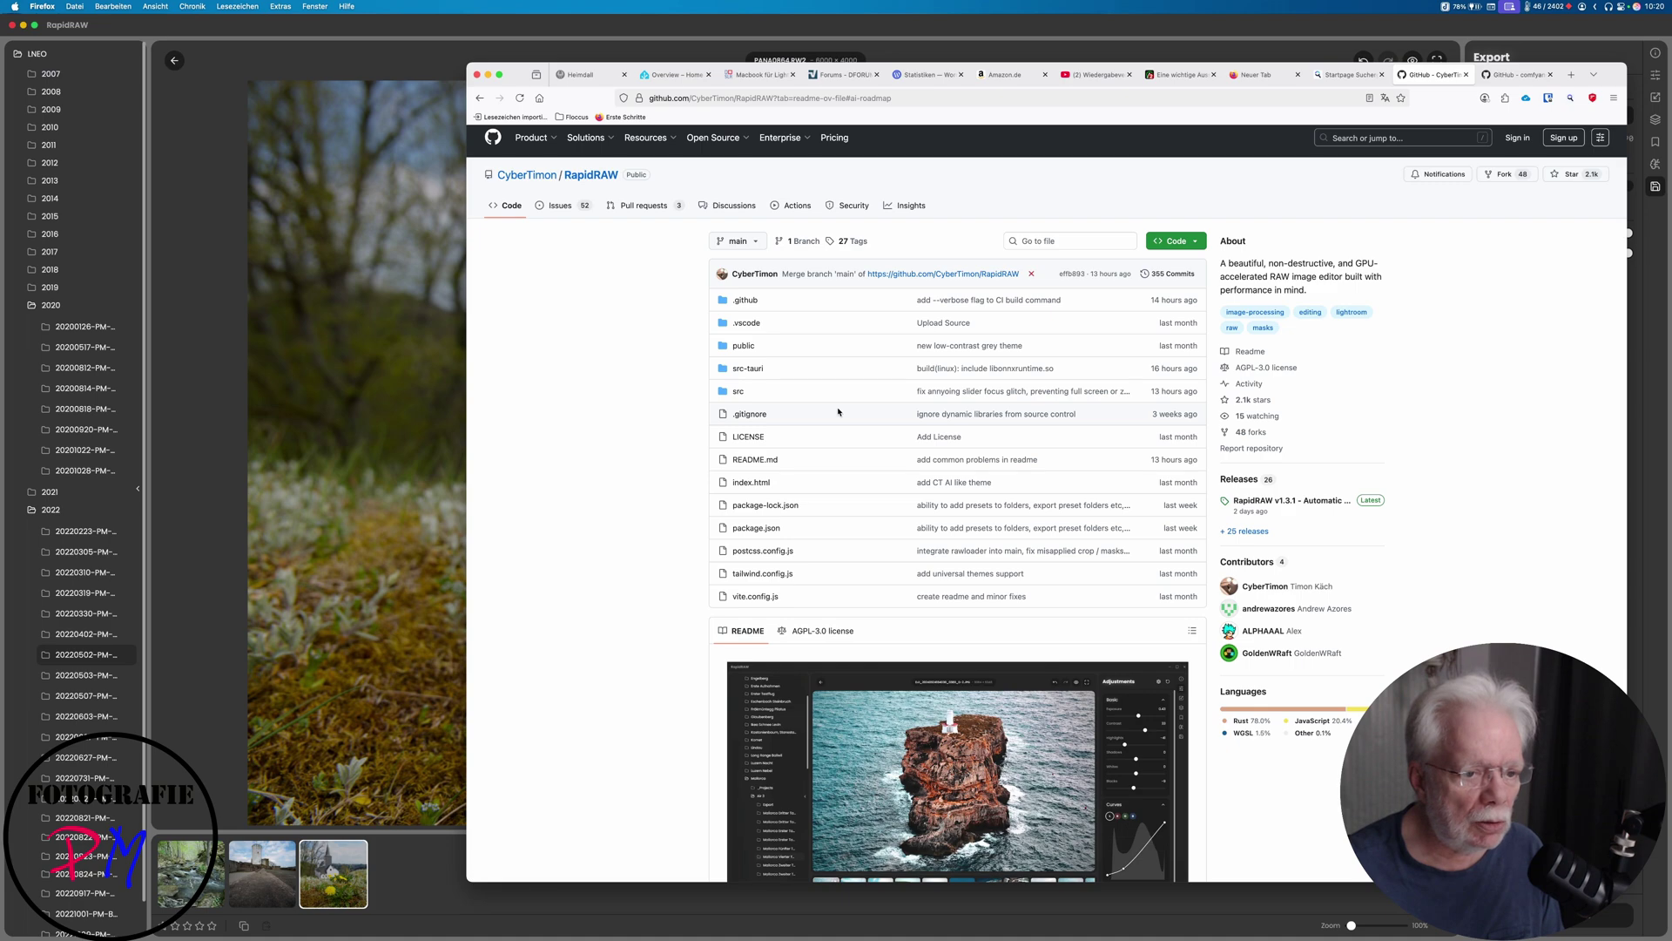
{"action": "scroll", "coordinate": [833, 411], "scroll_direction": "down", "scroll_amount": 15}
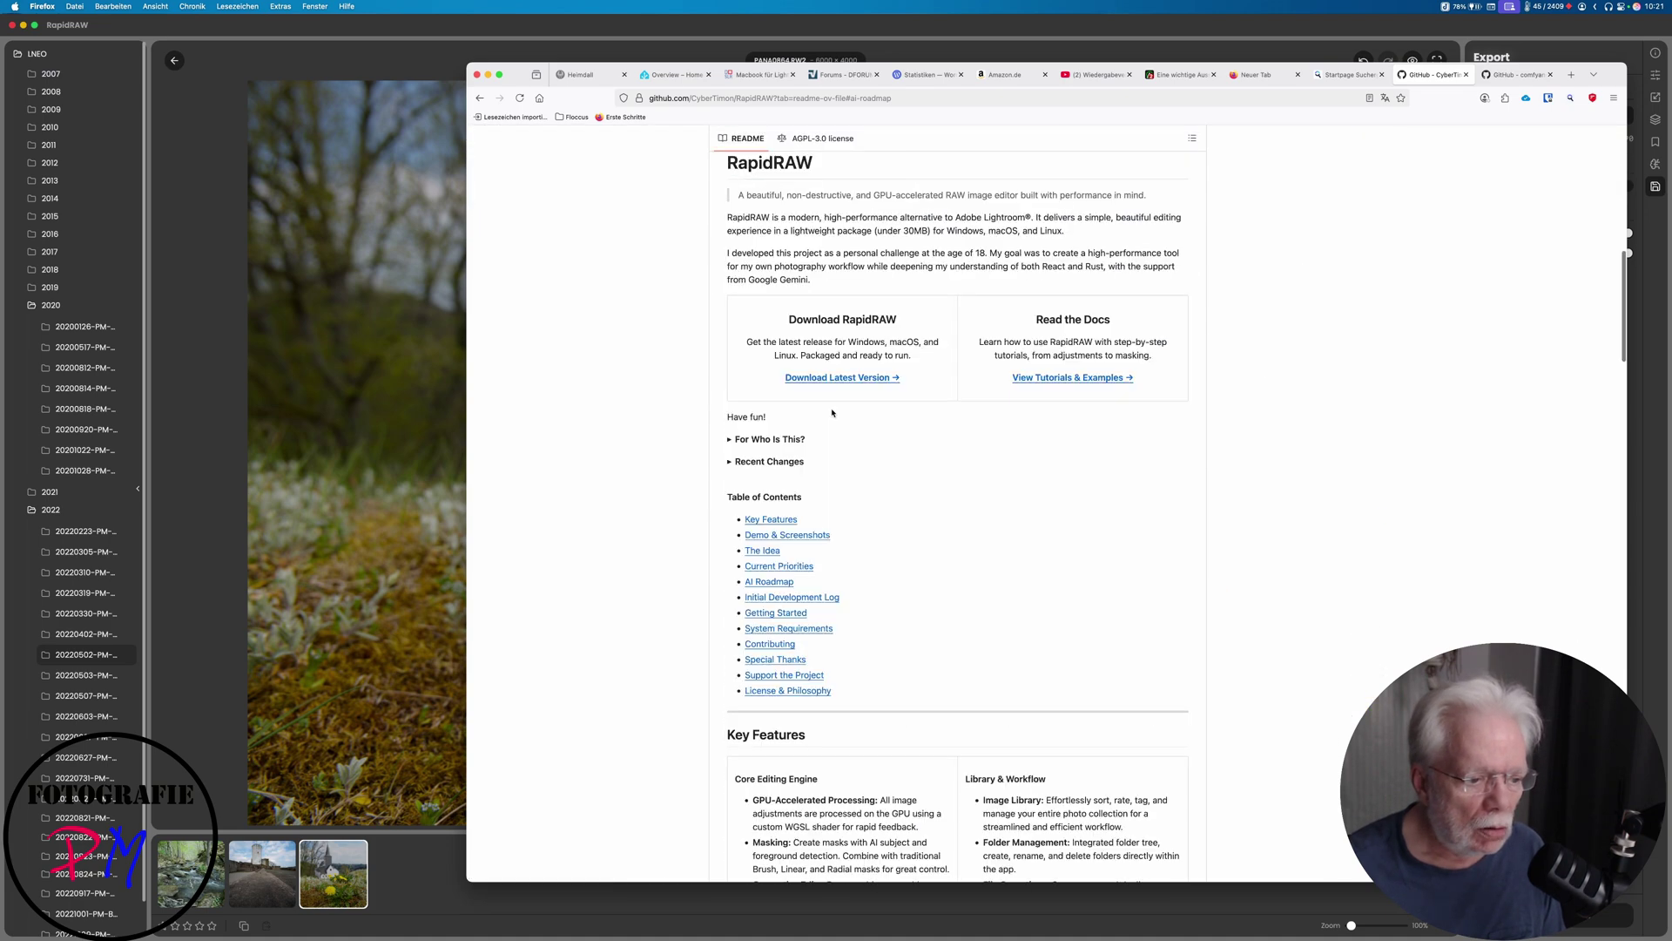
{"action": "scroll", "coordinate": [833, 411], "scroll_direction": "down", "scroll_amount": 3}
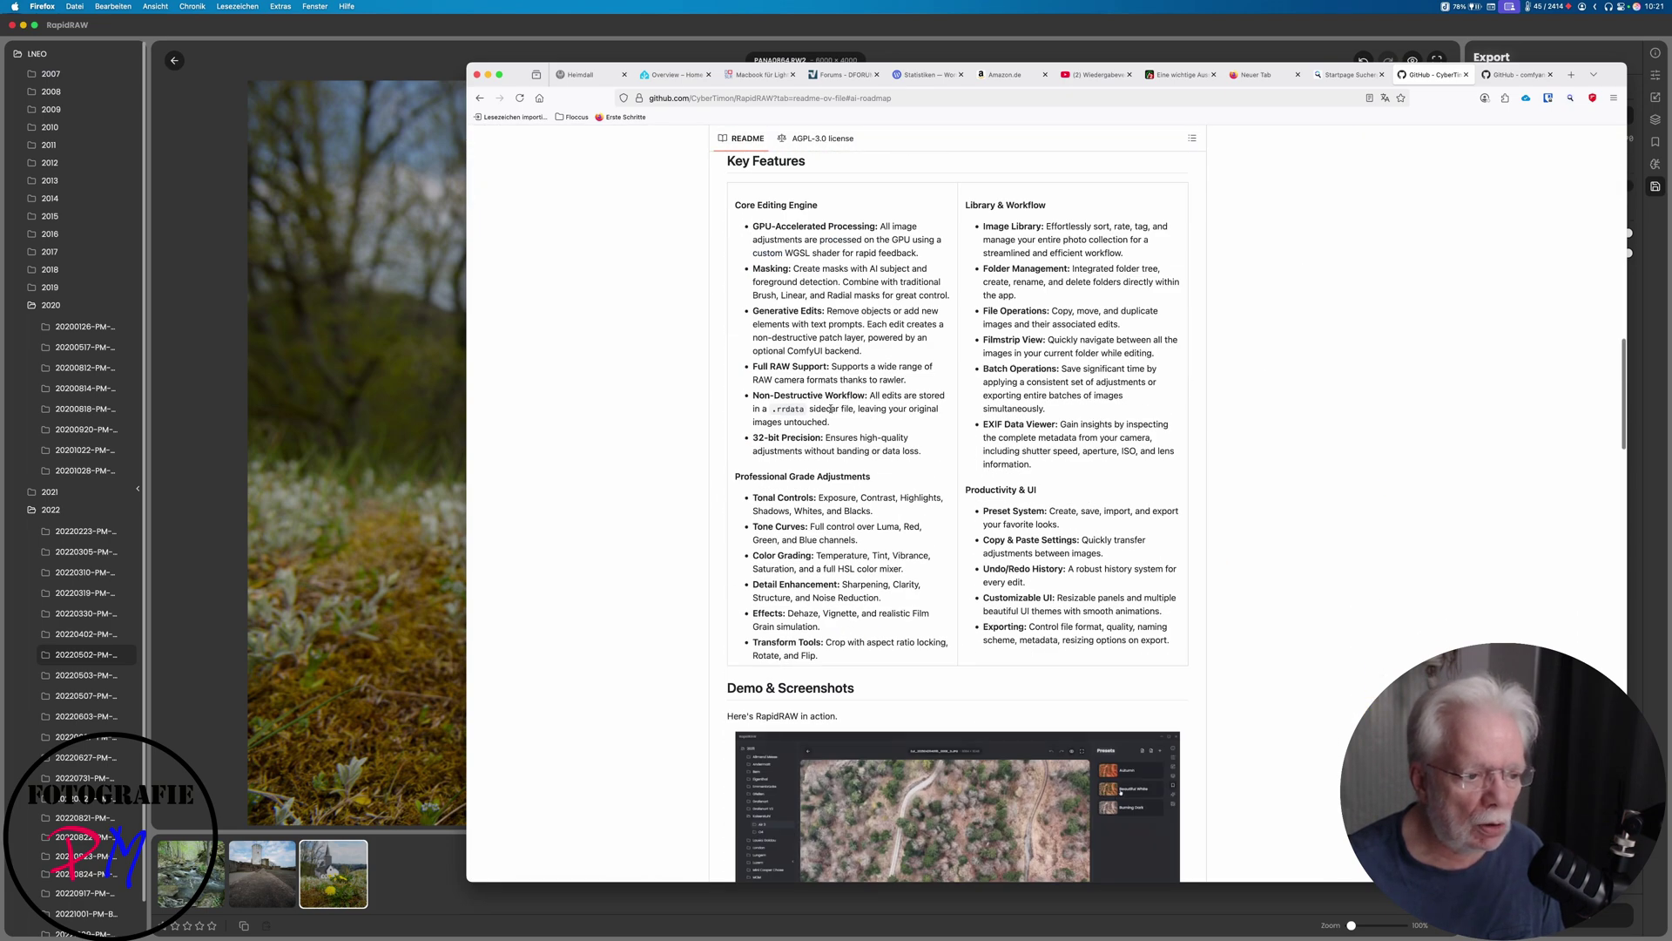
{"action": "scroll", "coordinate": [830, 408], "scroll_direction": "down", "scroll_amount": 15}
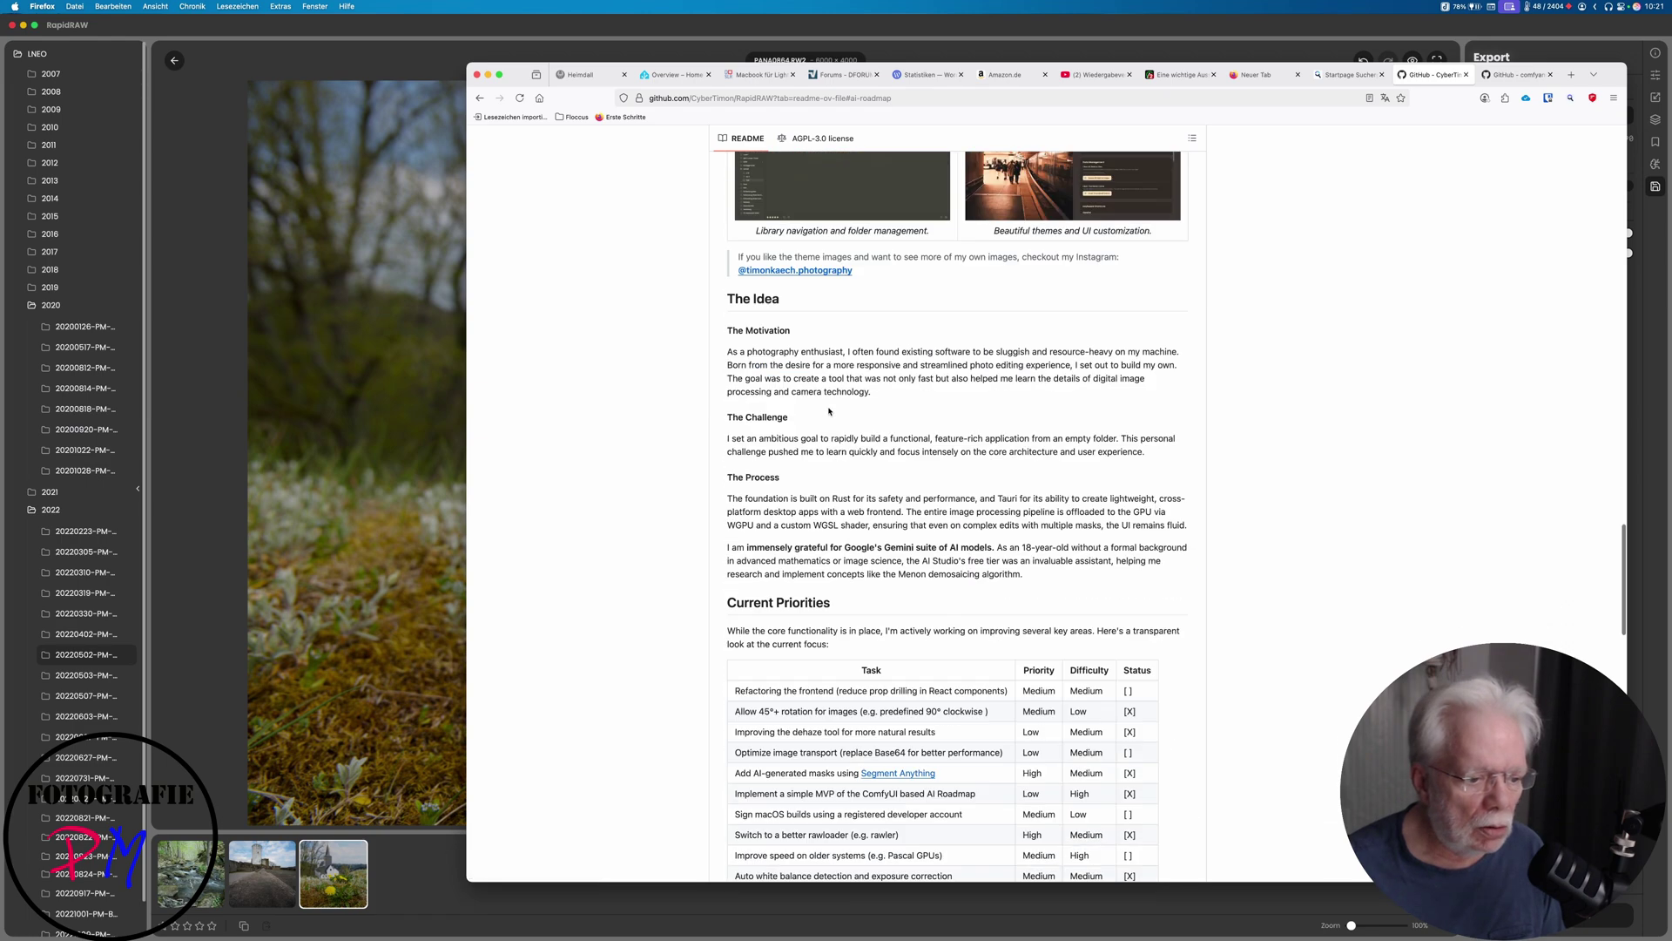
{"action": "scroll", "coordinate": [830, 411], "scroll_direction": "down", "scroll_amount": 10}
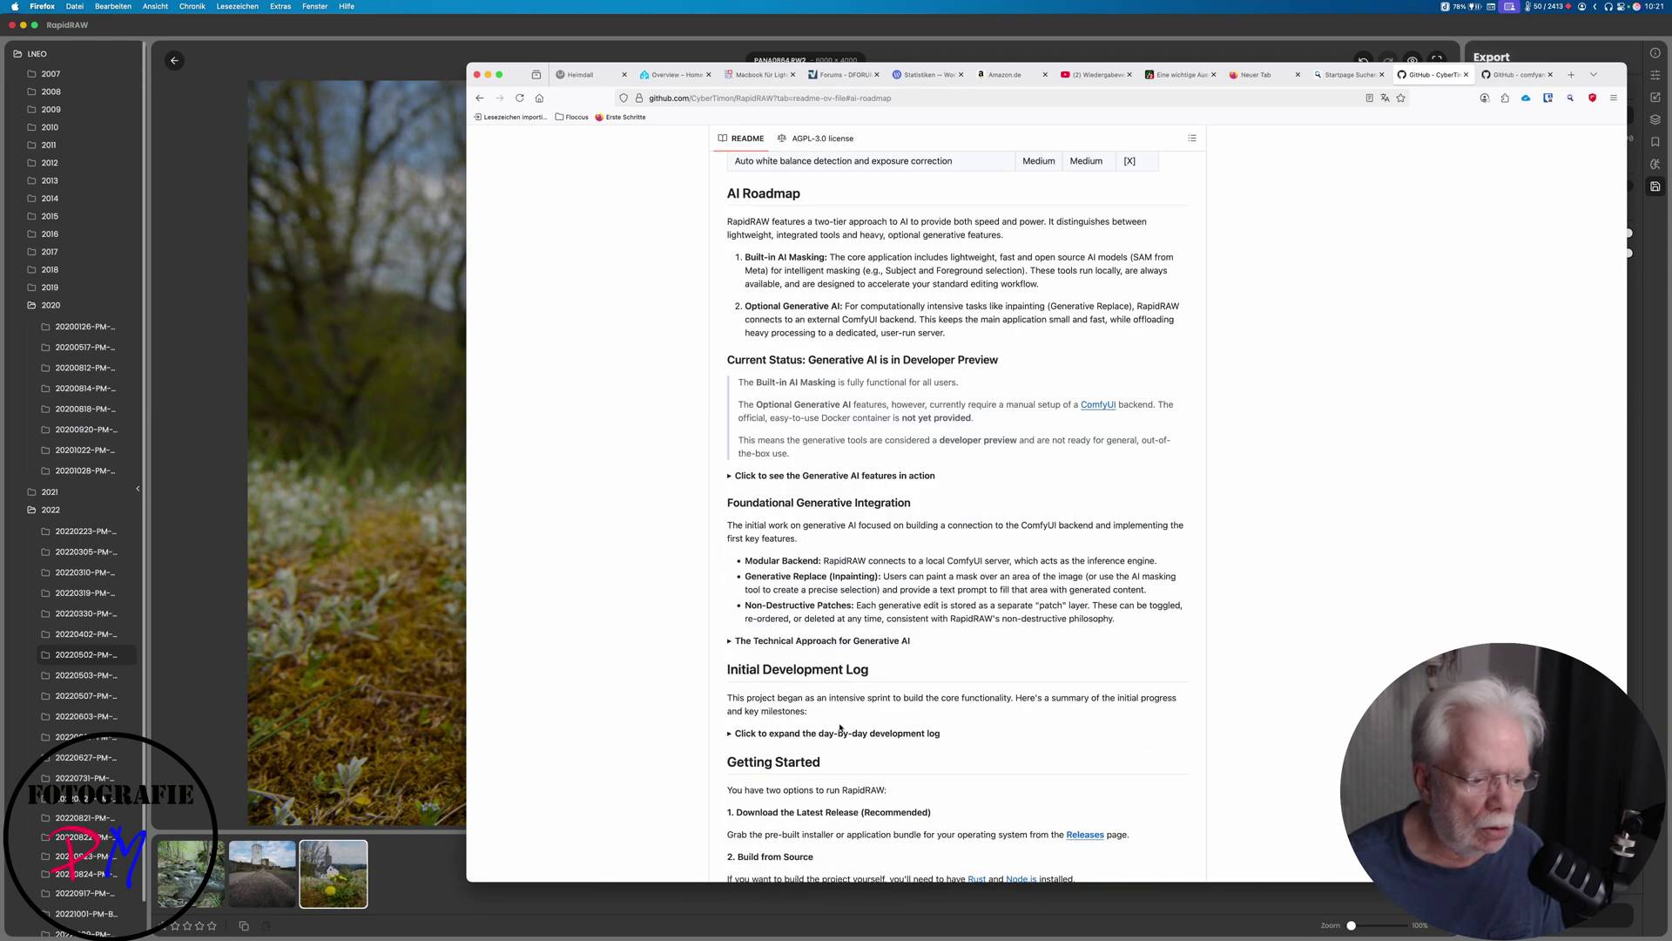
{"action": "left_click", "coordinate": [841, 734]}
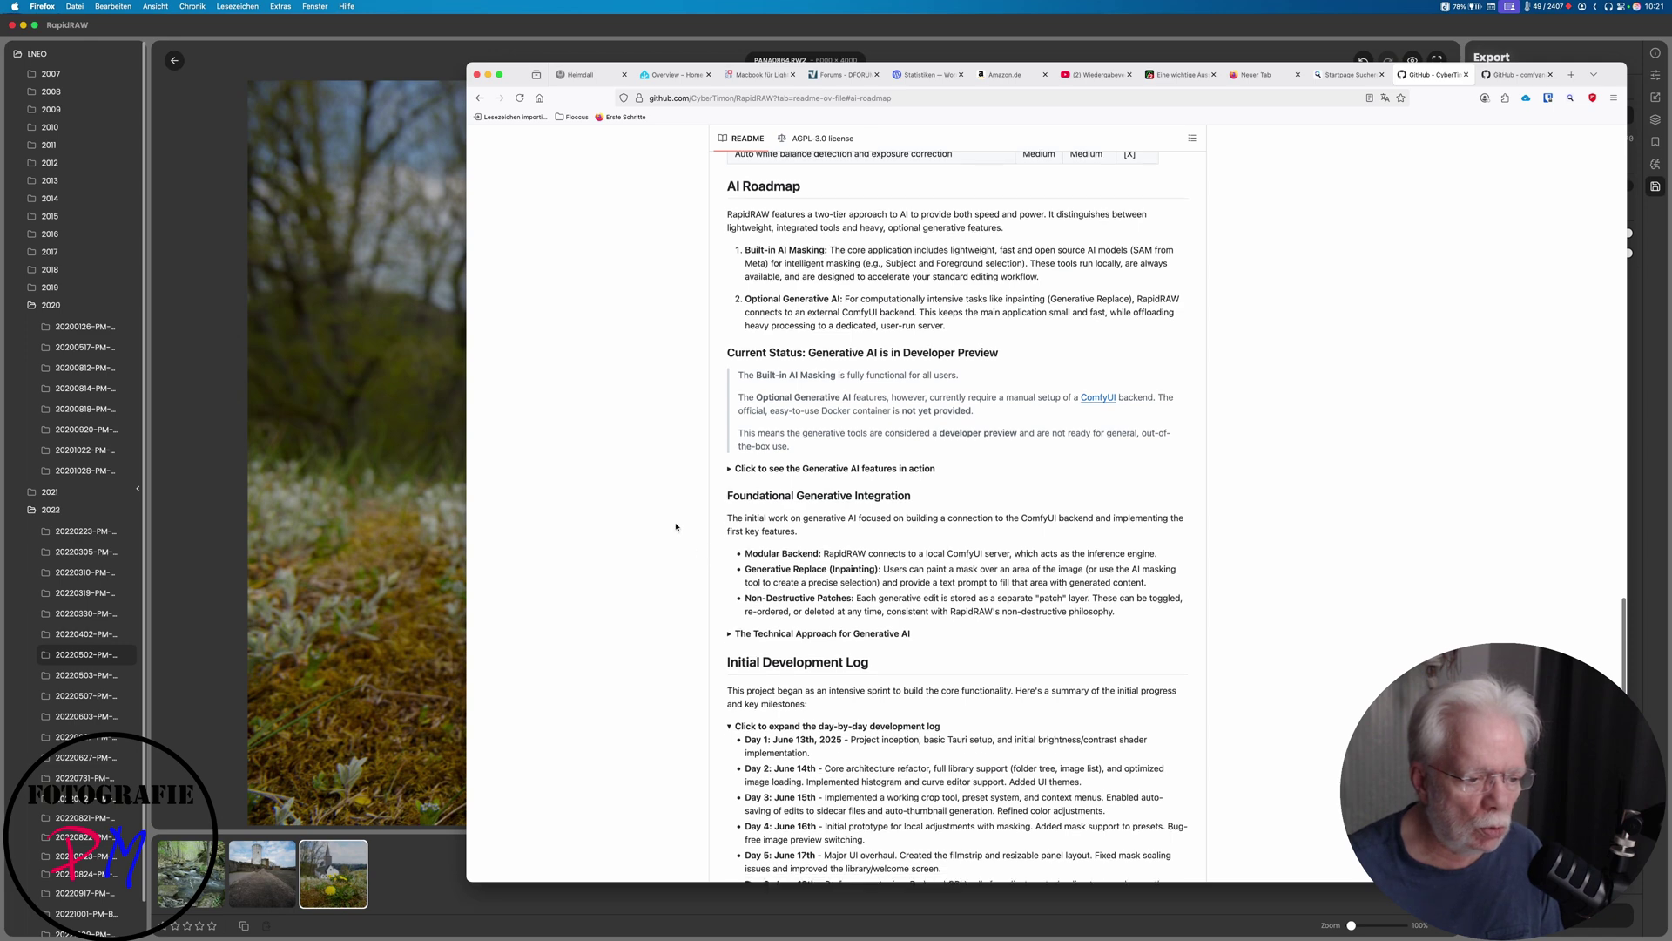
Read through the expanded log, then switch to the ComfyUI repository page
{"action": "scroll", "coordinate": [675, 523], "scroll_direction": "down", "scroll_amount": 2}
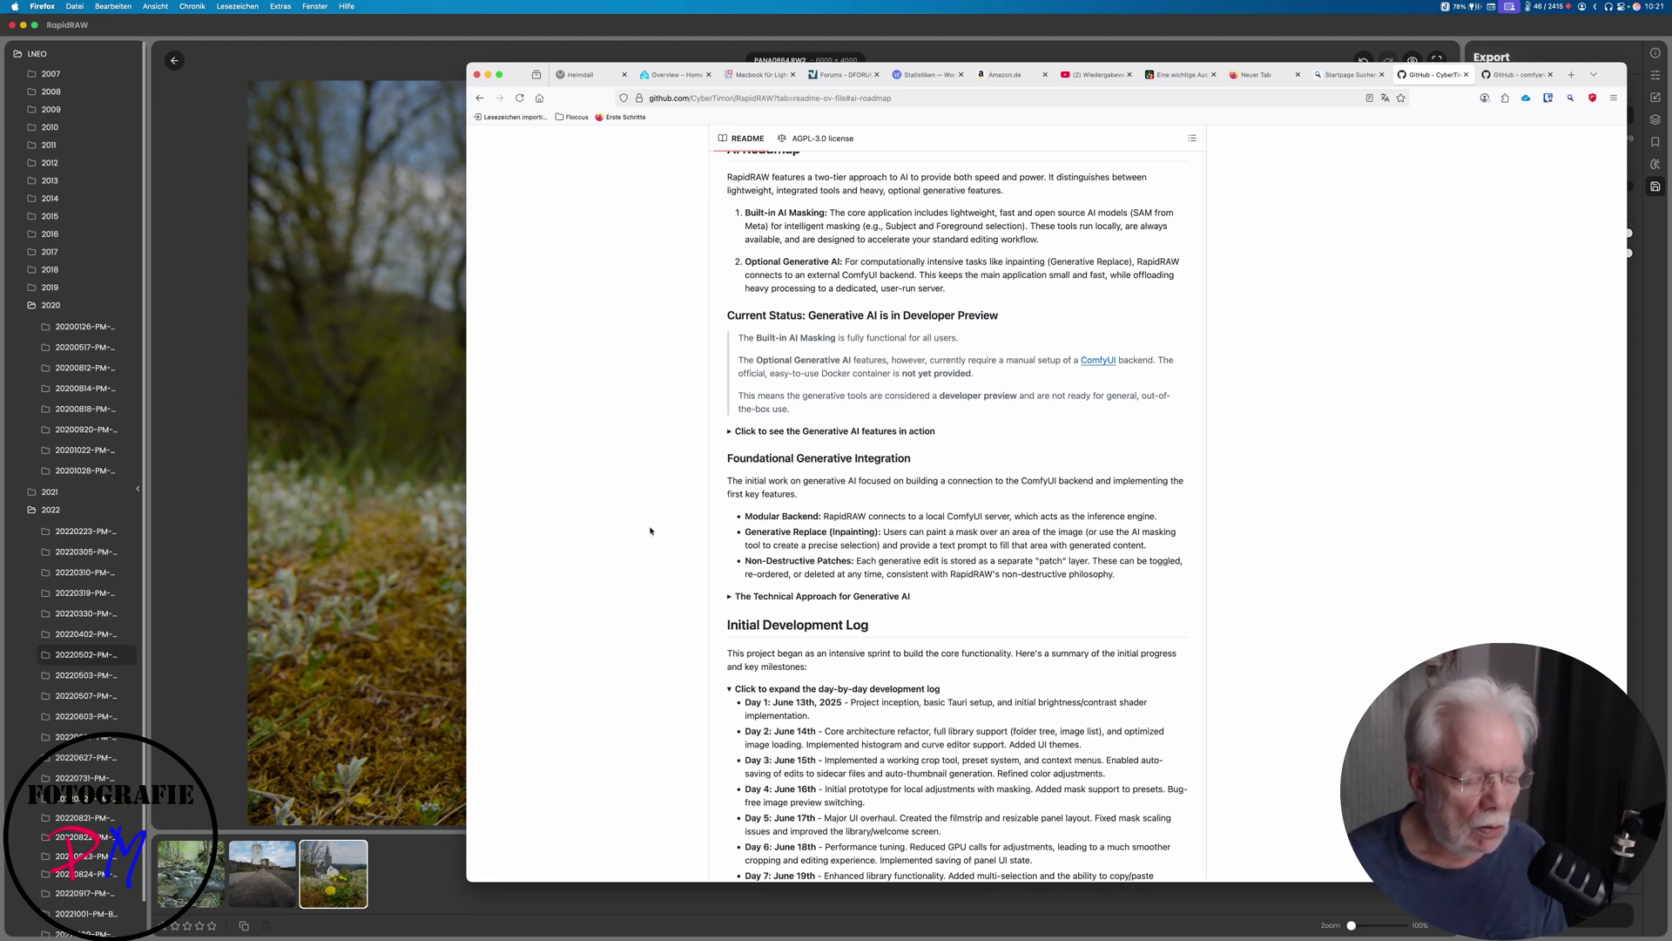
{"action": "scroll", "coordinate": [650, 529], "scroll_direction": "down", "scroll_amount": 8}
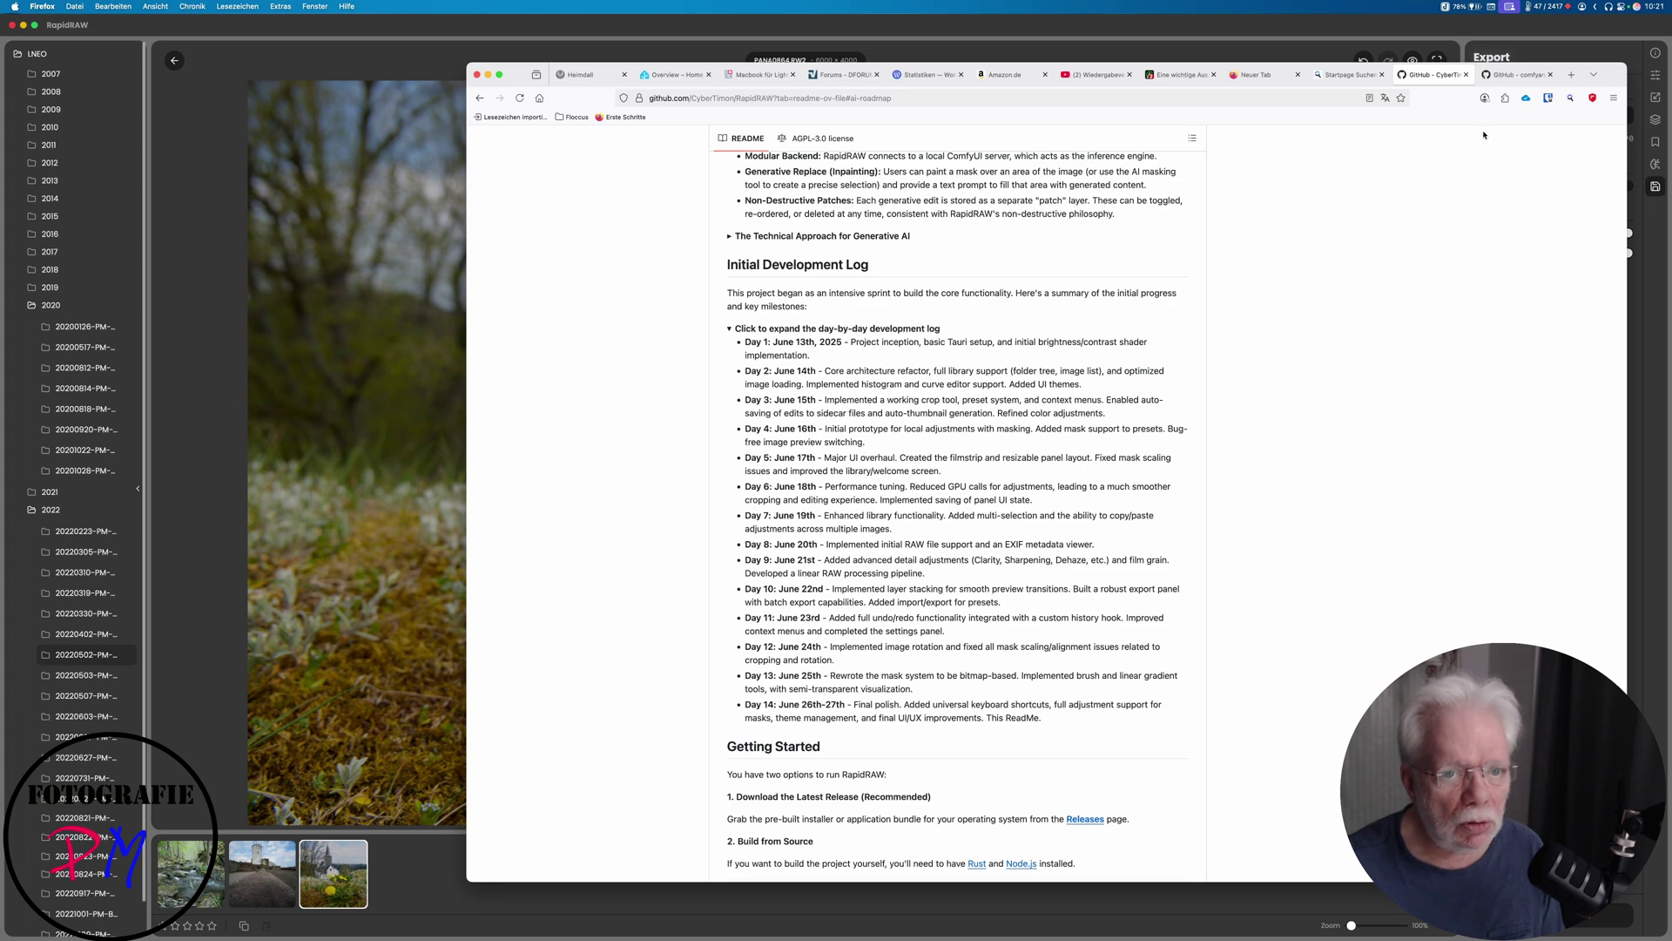
{"action": "left_click", "coordinate": [1516, 74]}
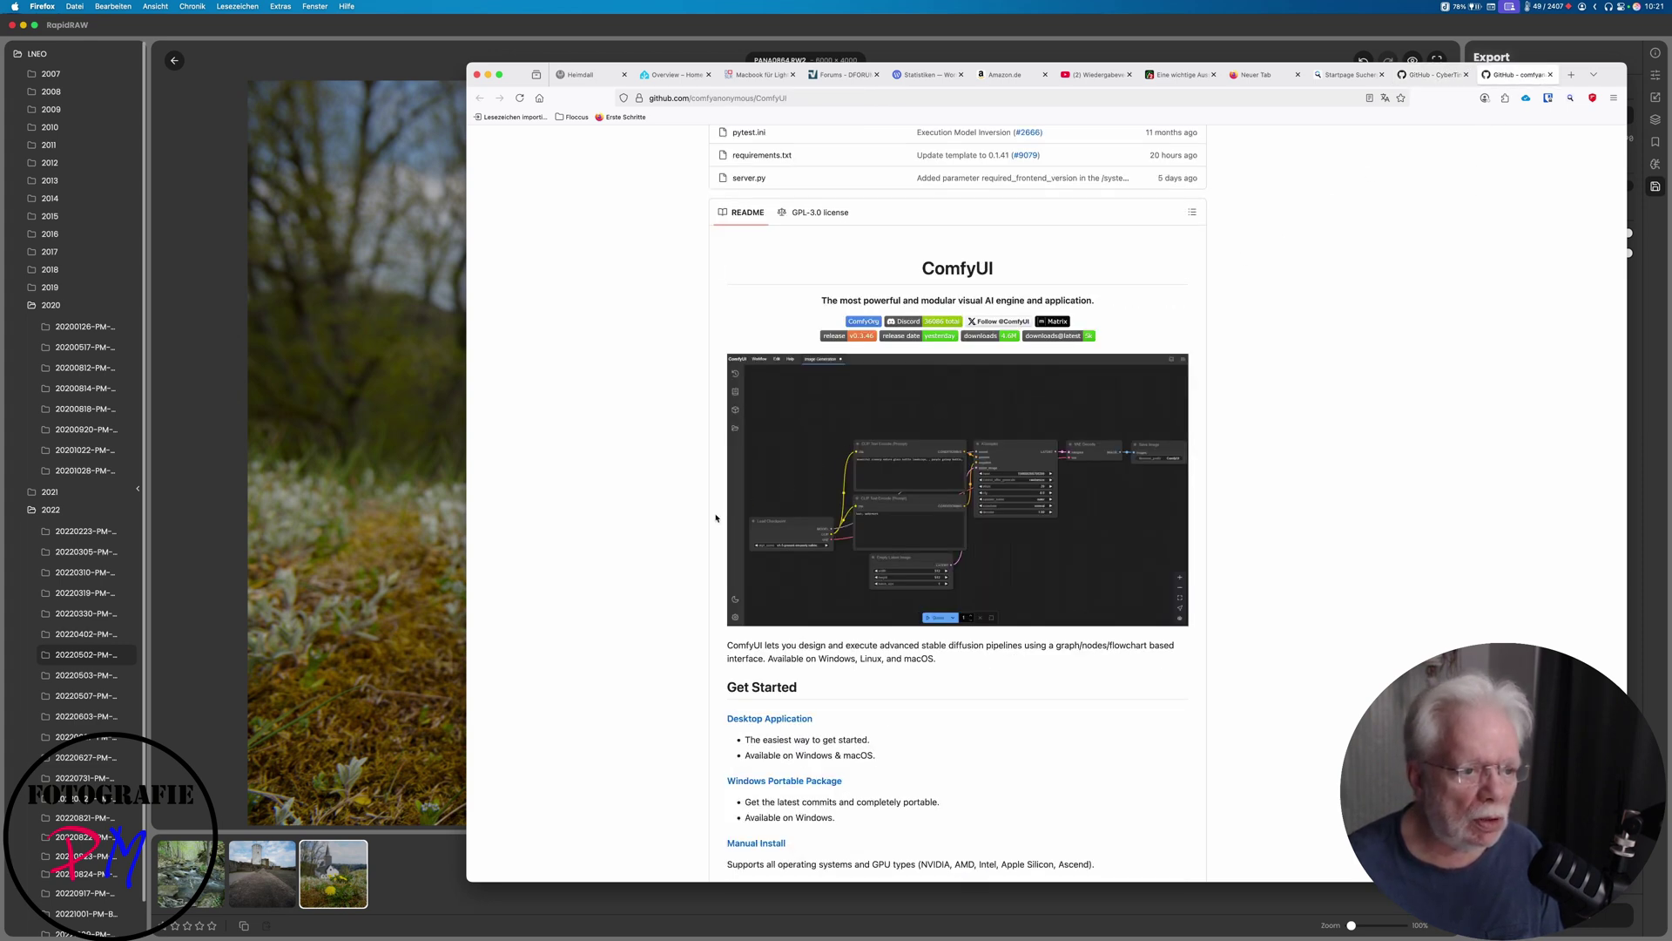
Scroll the ComfyUI README to its Features list, then return to the RapidRAW repository page
{"action": "scroll", "coordinate": [613, 523], "scroll_direction": "down", "scroll_amount": 5}
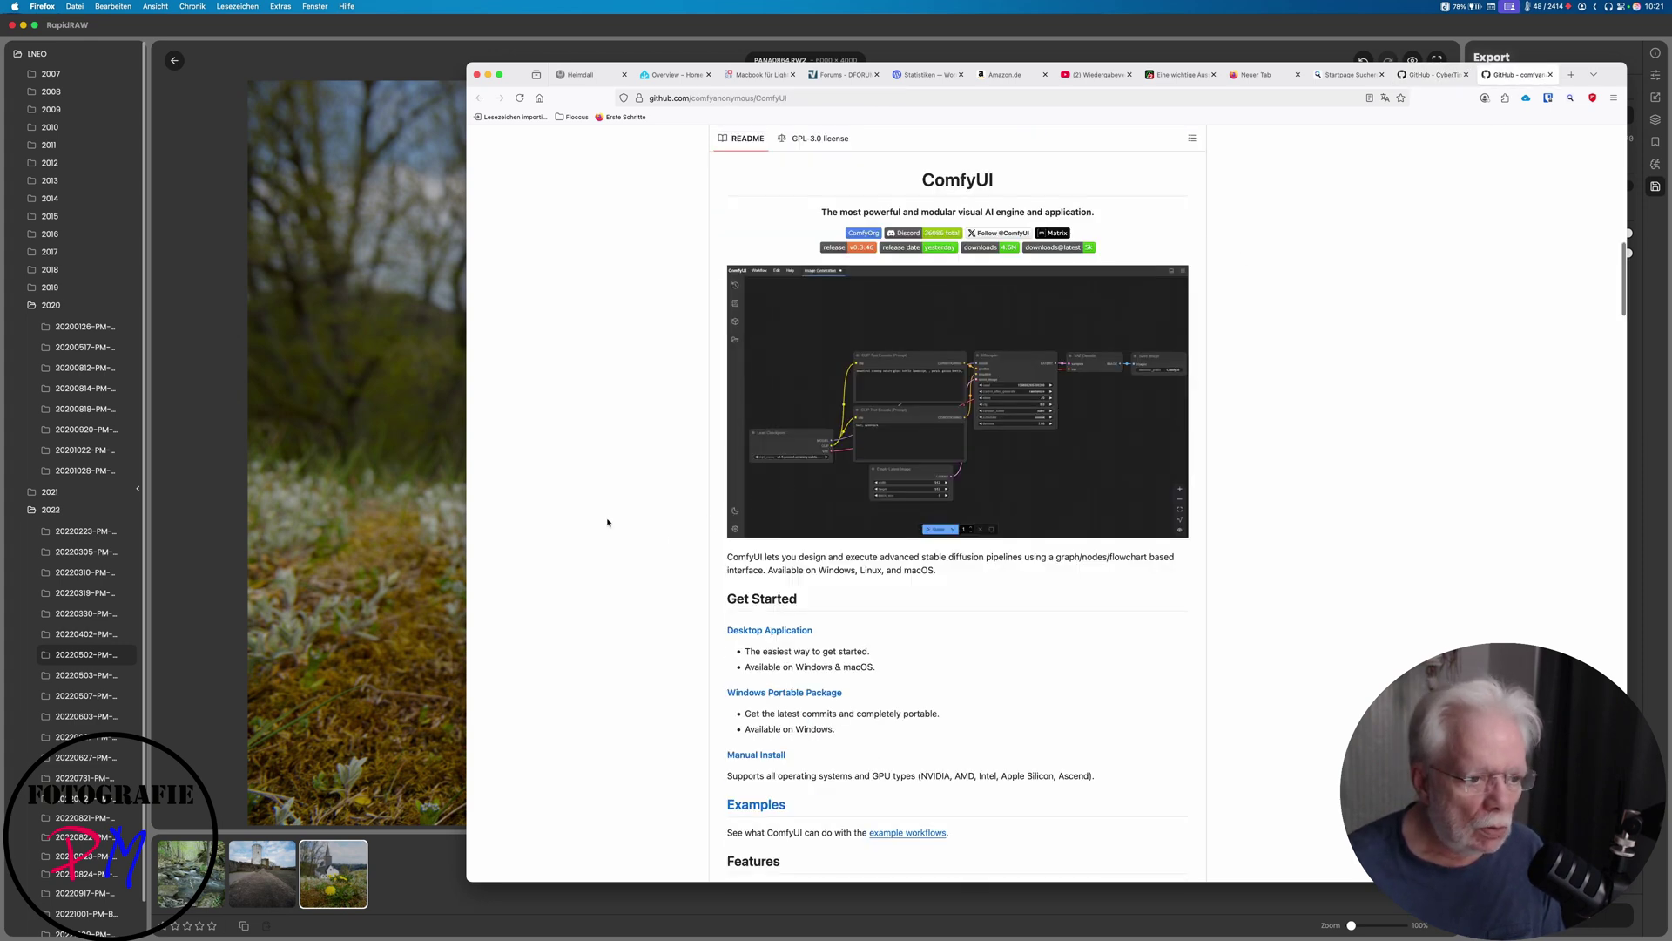
{"action": "scroll", "coordinate": [608, 520], "scroll_direction": "down", "scroll_amount": 9}
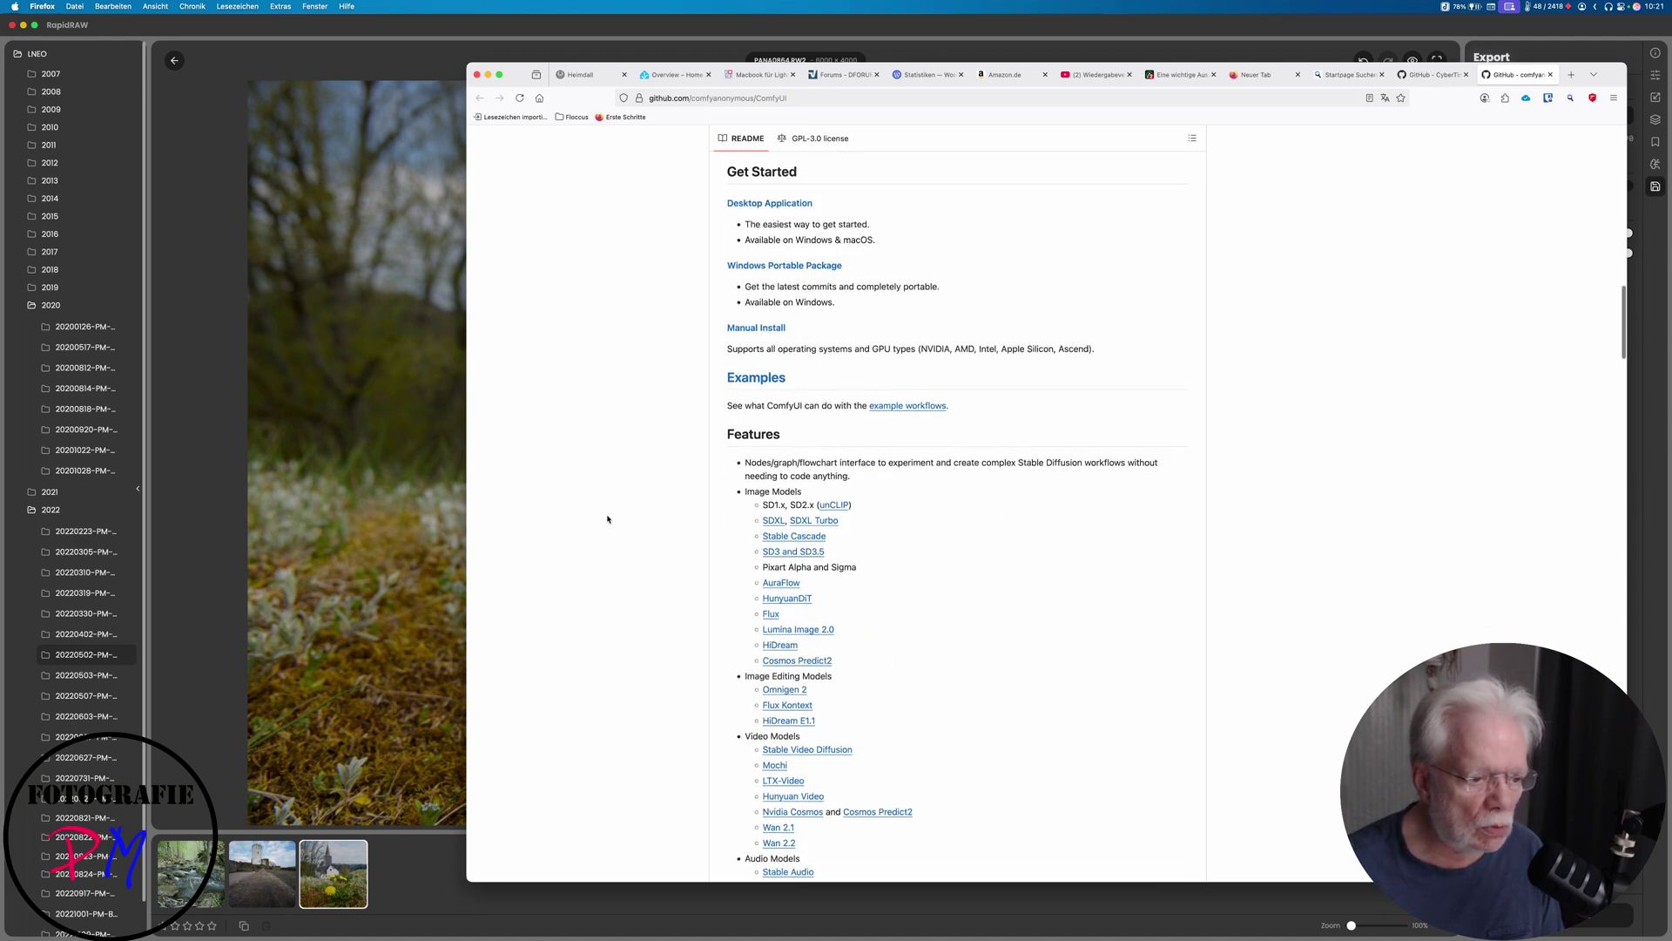
{"action": "scroll", "coordinate": [608, 515], "scroll_direction": "down", "scroll_amount": 2}
{"action": "scroll", "coordinate": [608, 510], "scroll_direction": "up", "scroll_amount": 2}
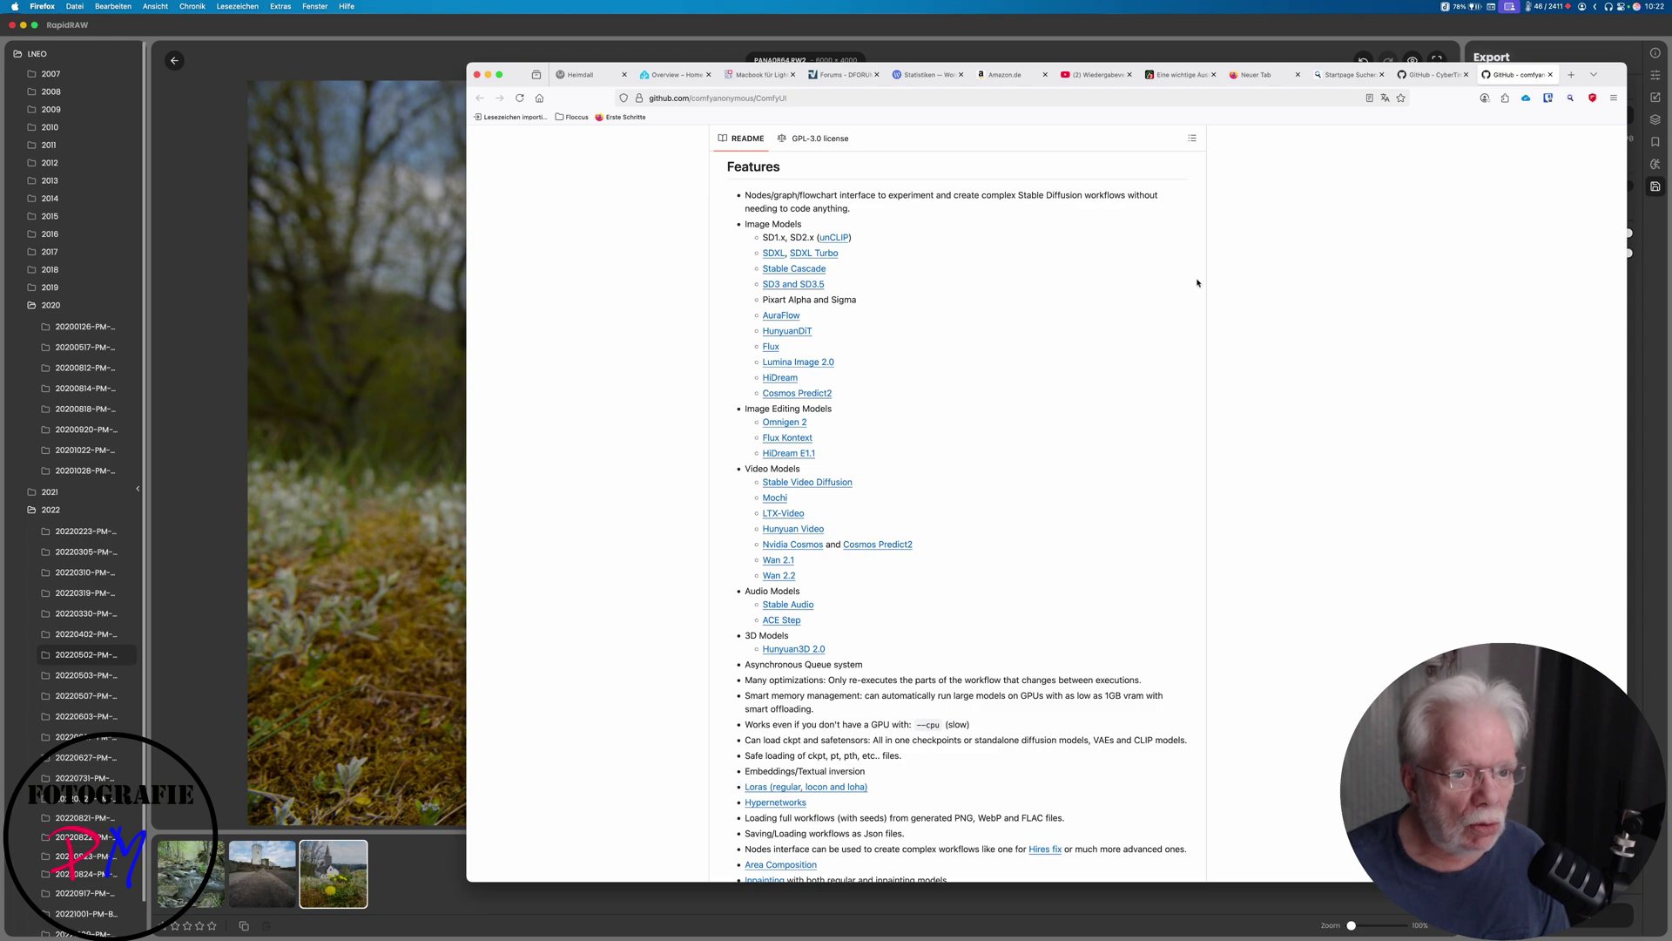
{"action": "left_click", "coordinate": [1433, 70]}
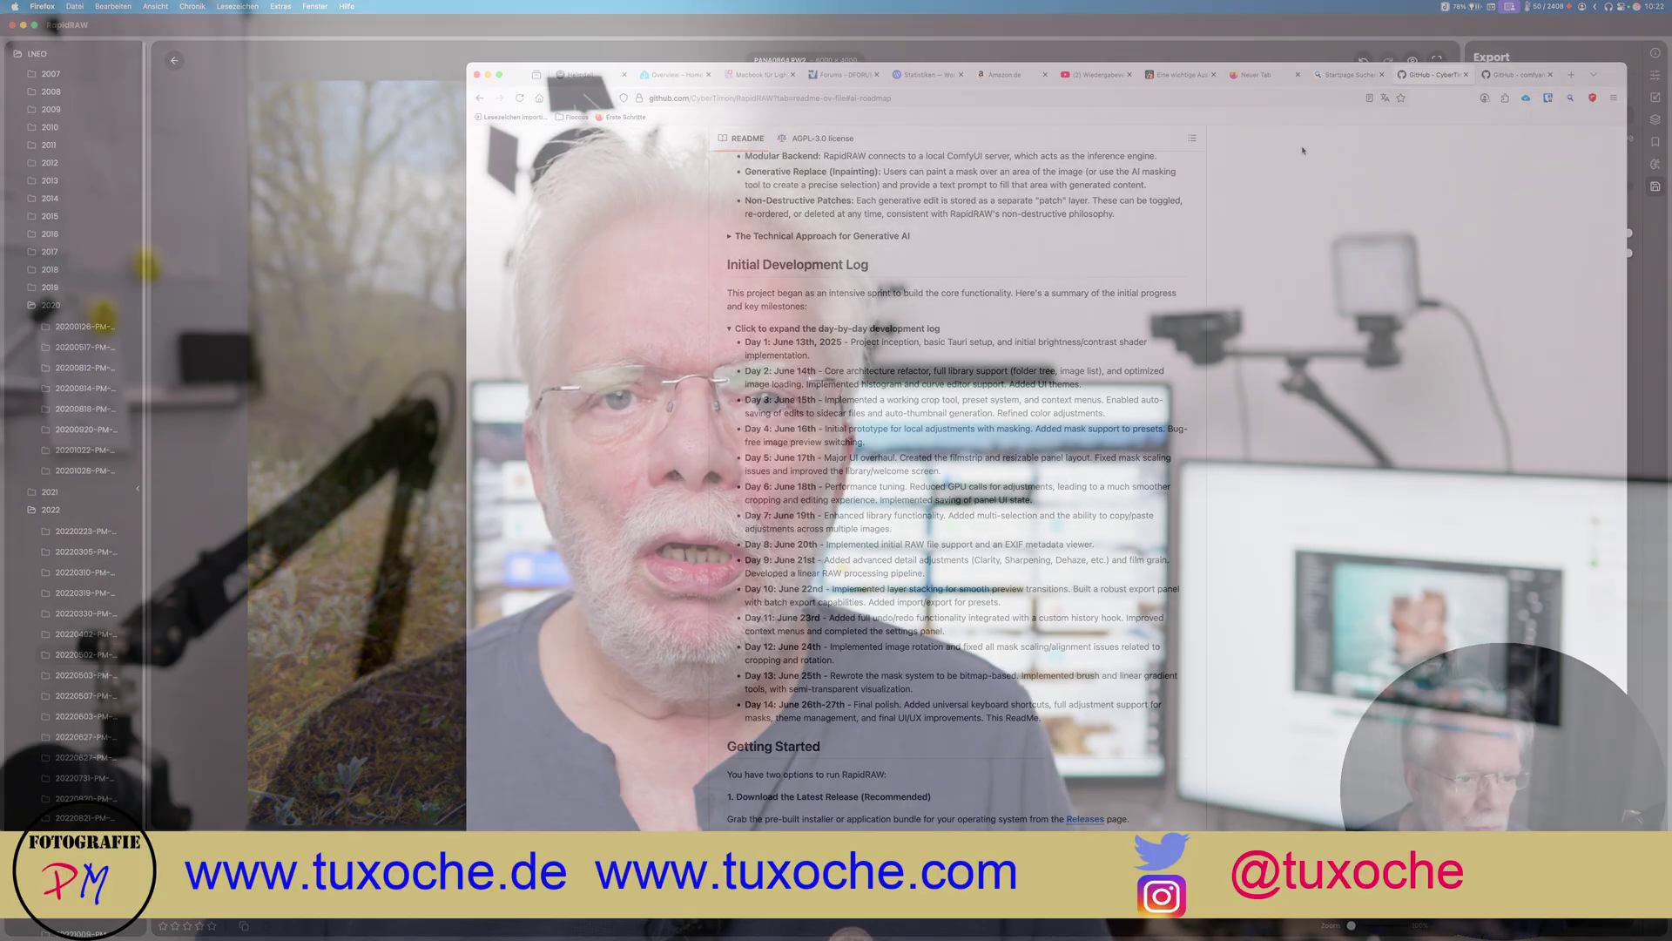